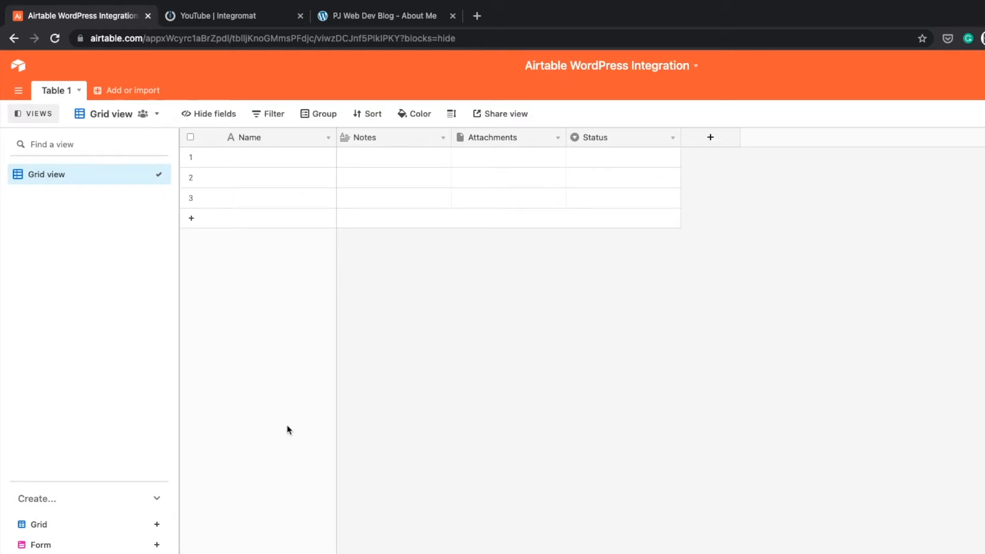
Rename the table Table 1 as Pages
click(79, 90)
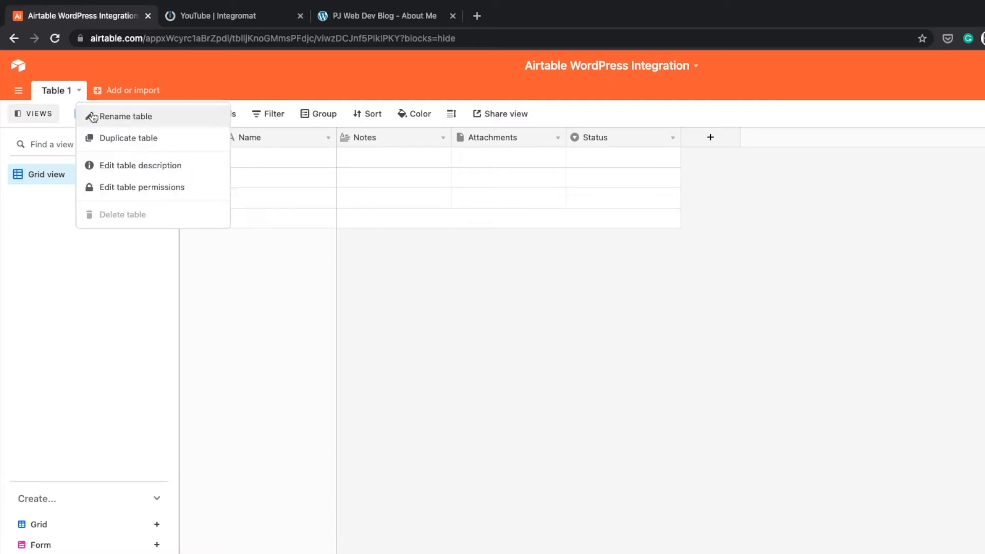
click(110, 116)
text(Pages)
key(Return)
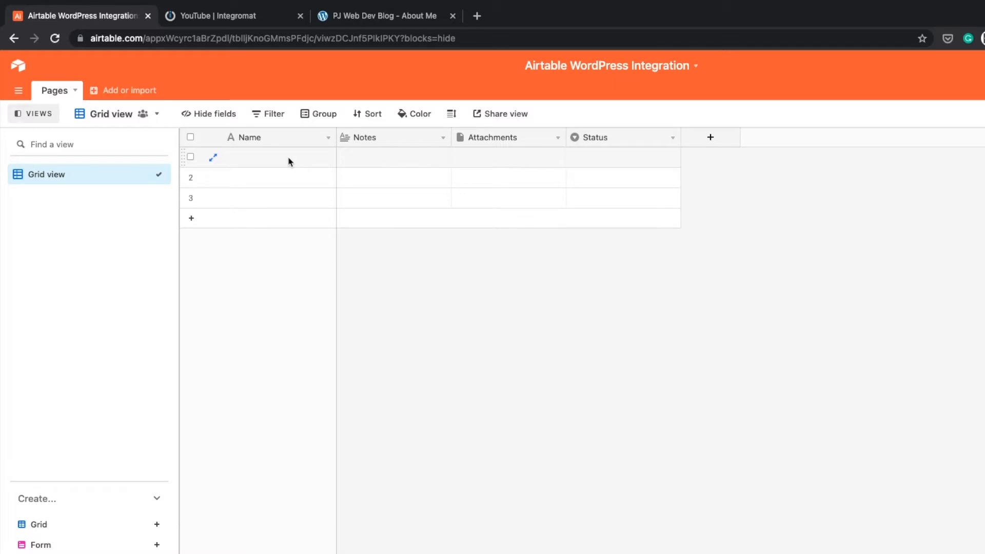
Delete the default Notes, Attachments and Status fields from the Pages table
click(442, 139)
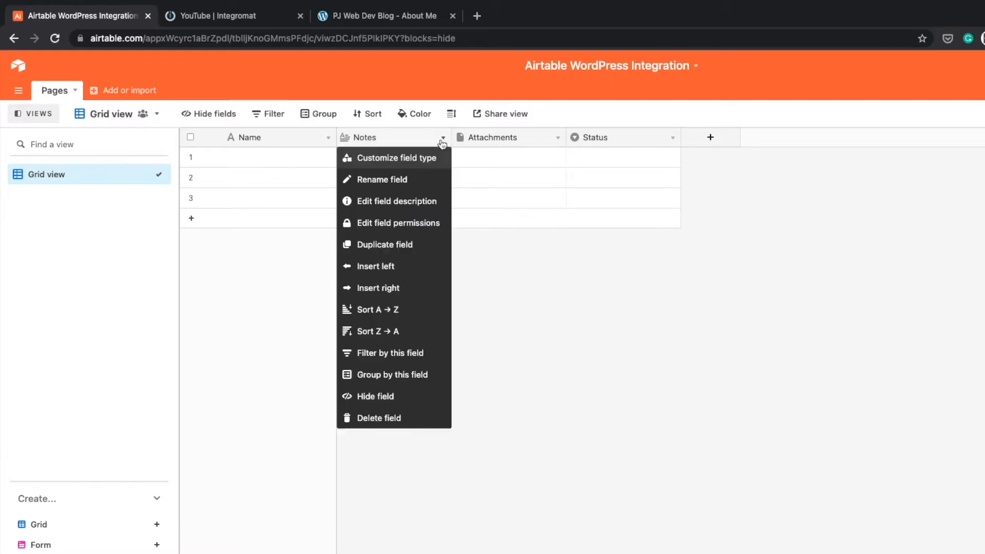
click(391, 397)
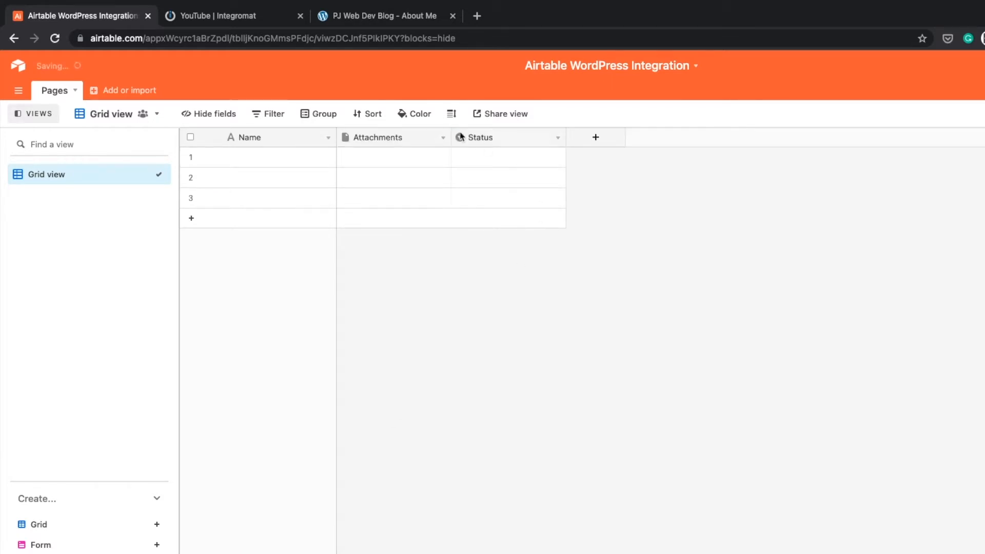
click(442, 138)
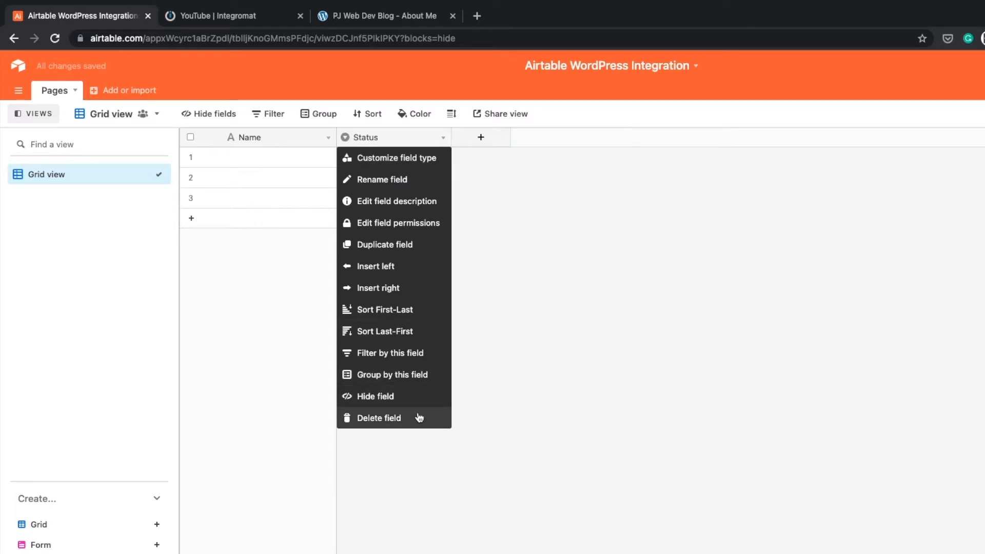
click(419, 418)
Add a Long text field named Content with rich text formatting enabled
click(365, 138)
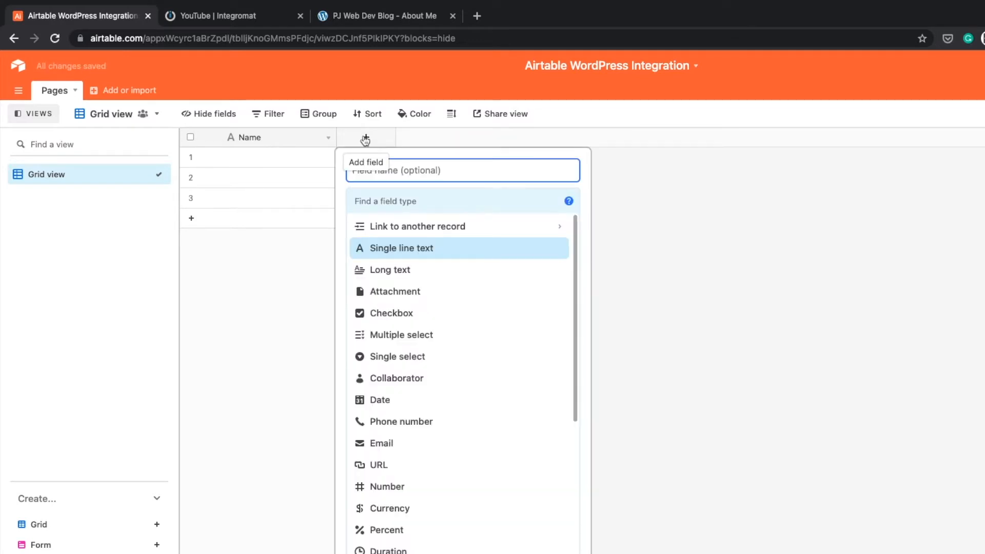
text(Content)
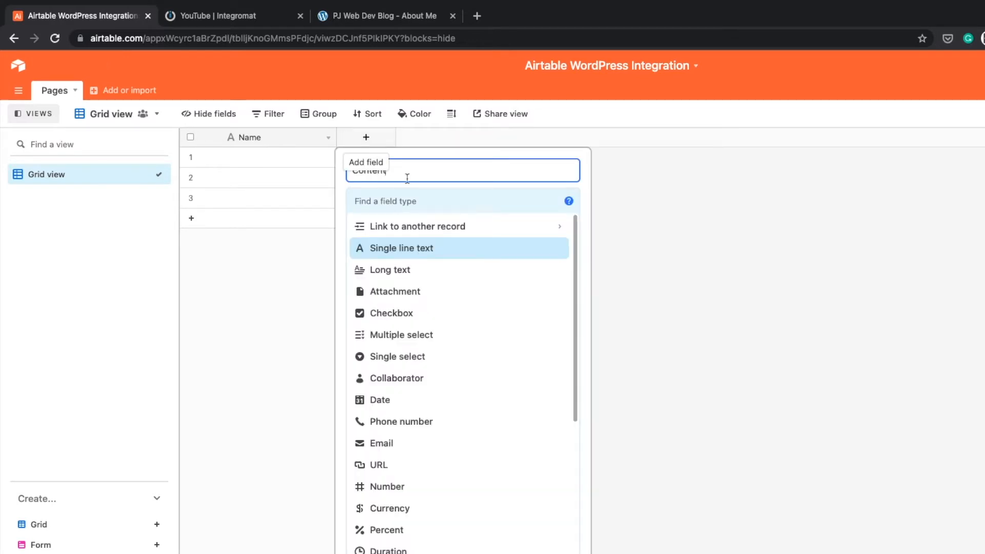
click(428, 270)
click(354, 243)
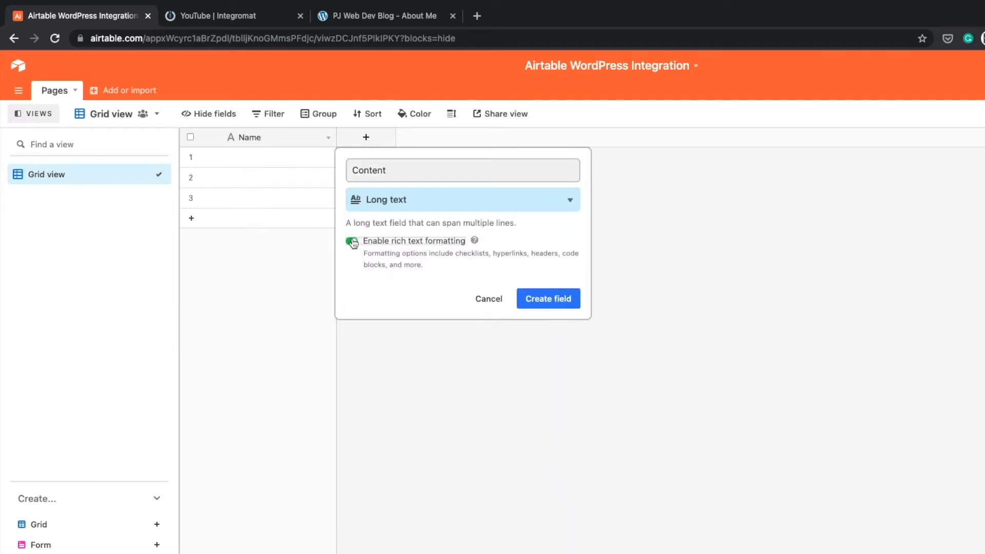
click(552, 301)
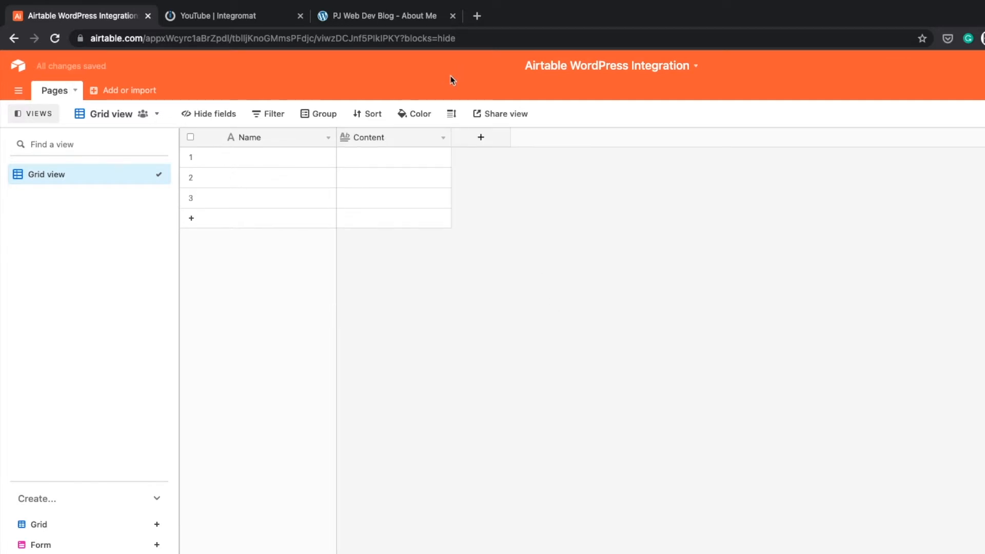
Add a Number field named WordPress ID with the Integer format
click(483, 143)
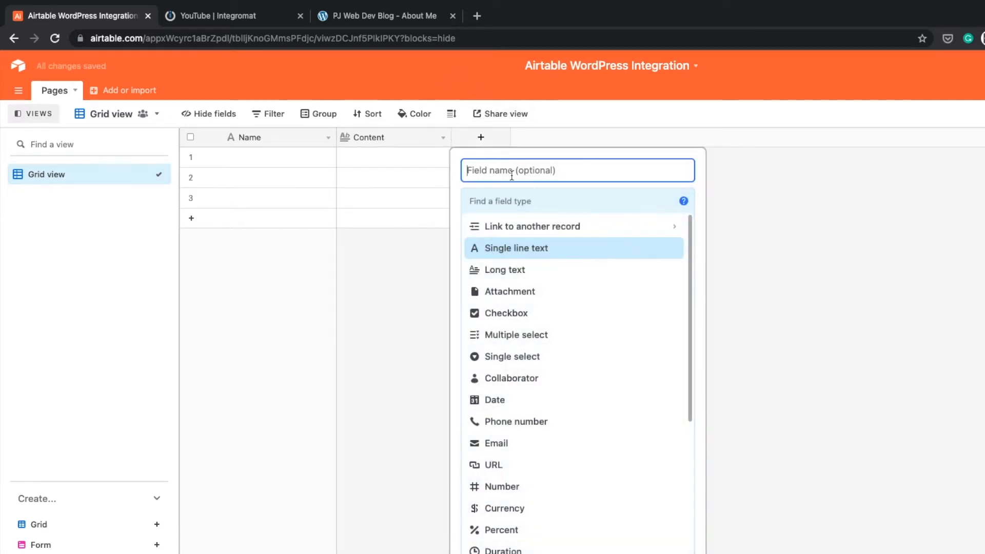
text(WordPress ID)
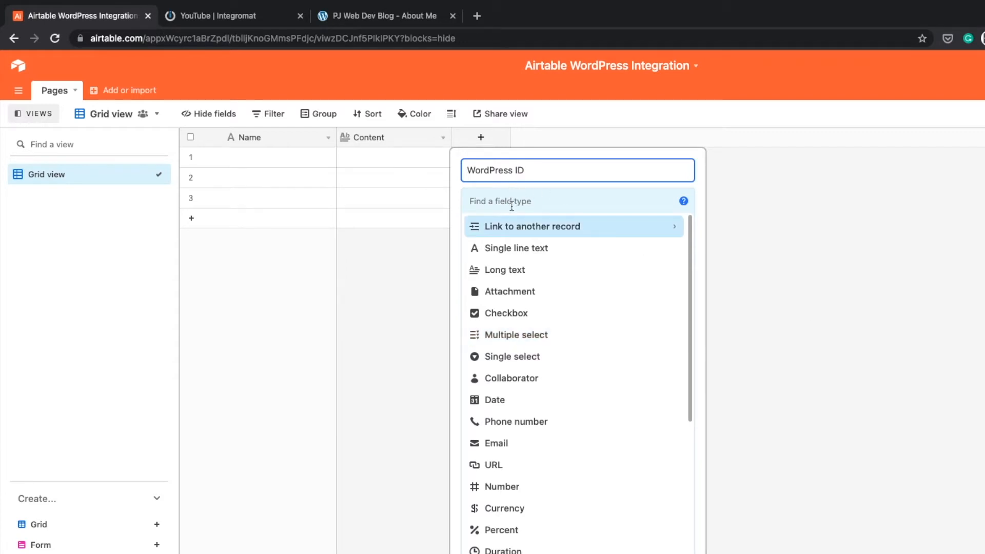
key(Tab)
text(numb)
click(524, 229)
click(526, 262)
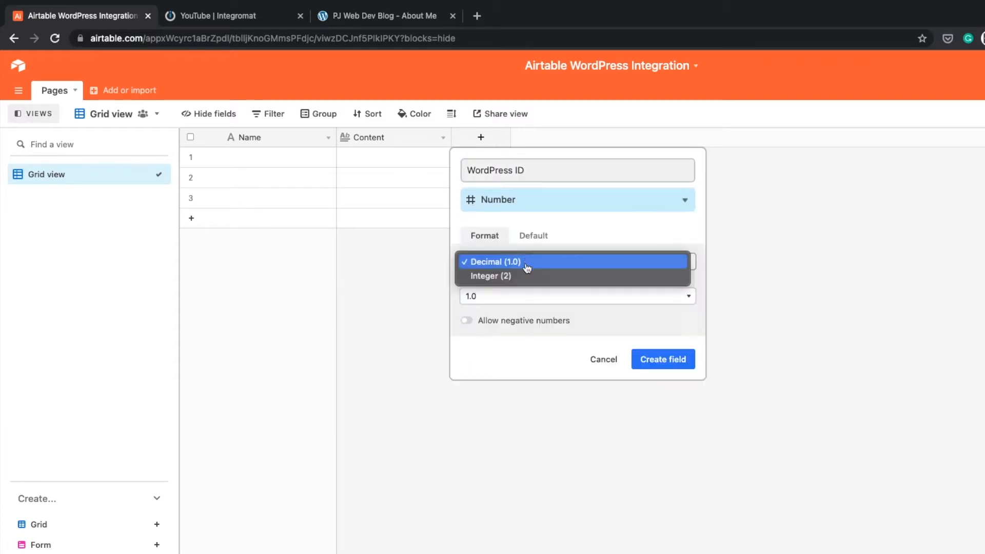
click(523, 276)
click(671, 327)
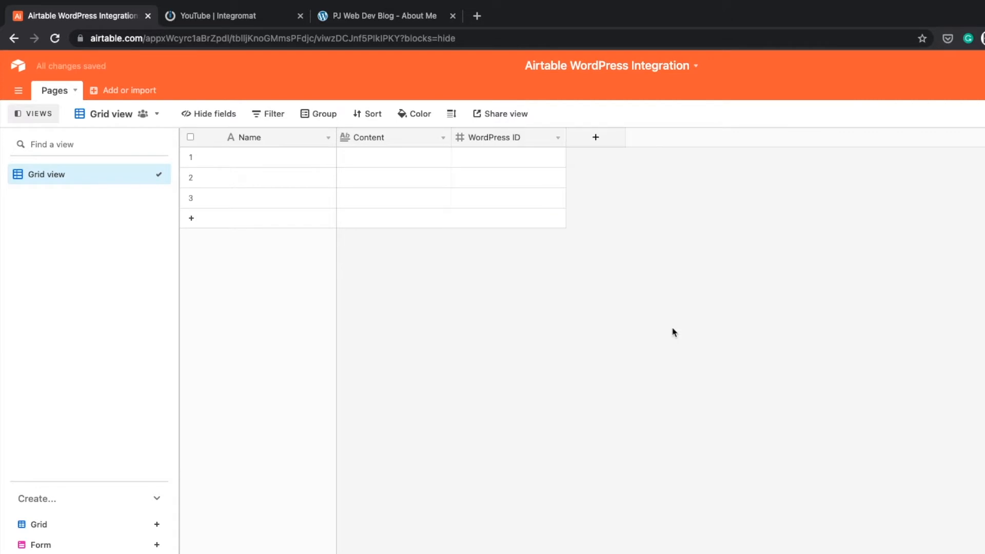
Add a field named Modified Time of type Last modified by, covering all editable fields
click(595, 138)
text(Modified Time)
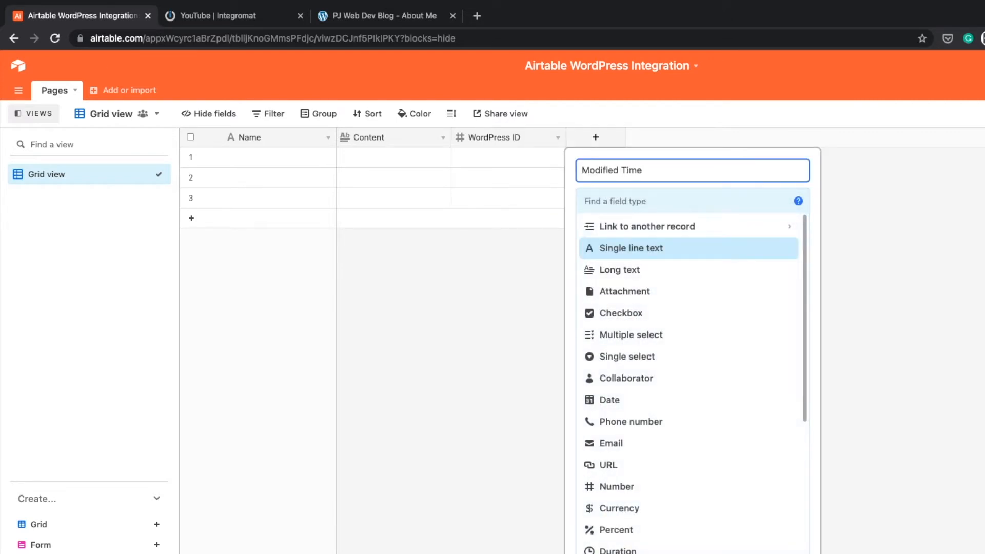
click(687, 201)
text(mod)
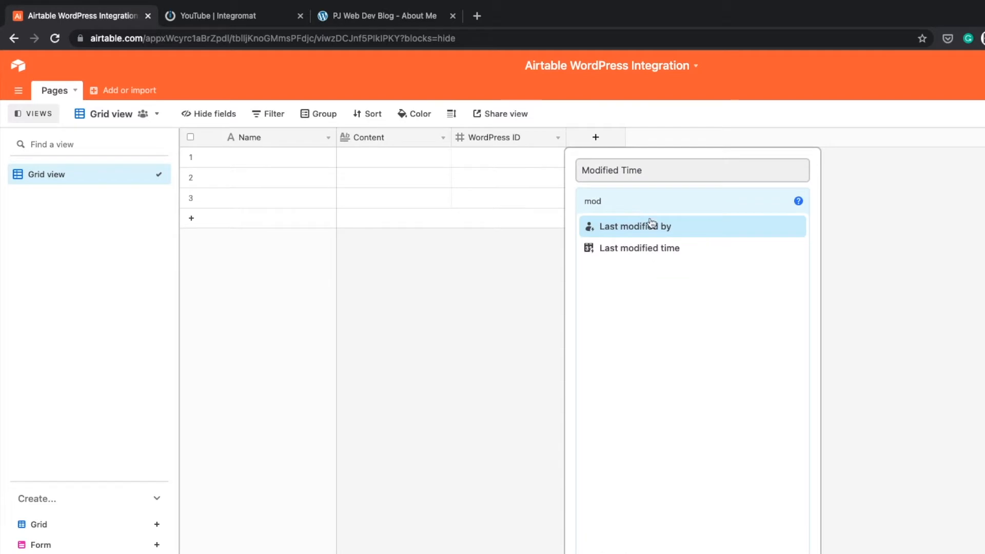
click(675, 230)
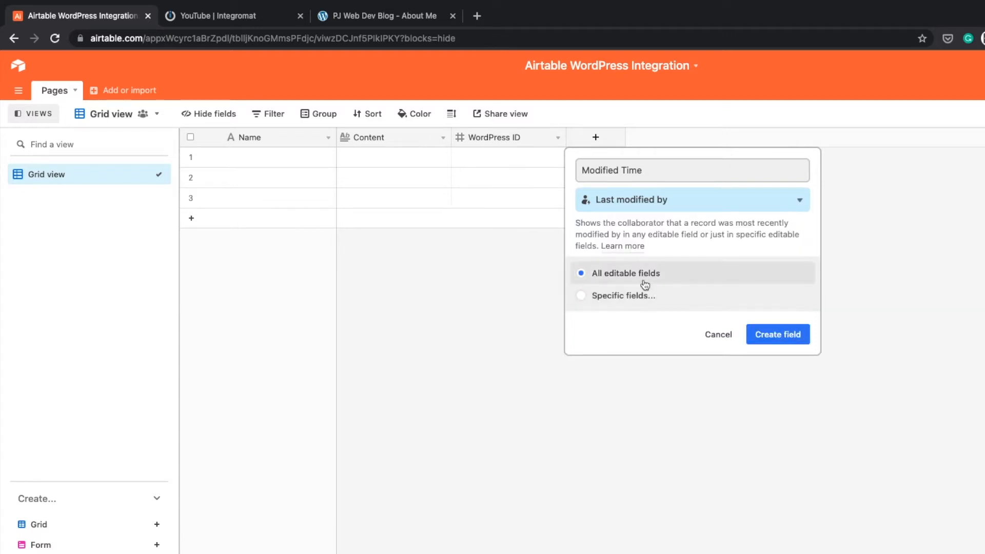
click(778, 345)
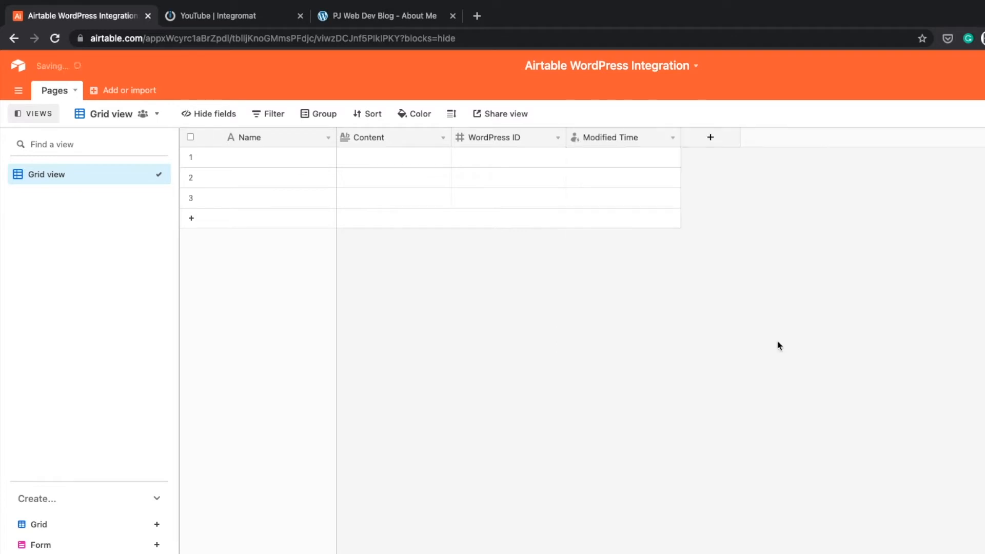
Name the first record About and widen the Content column to roughly twice its width
click(264, 159)
click(260, 158)
text(About)
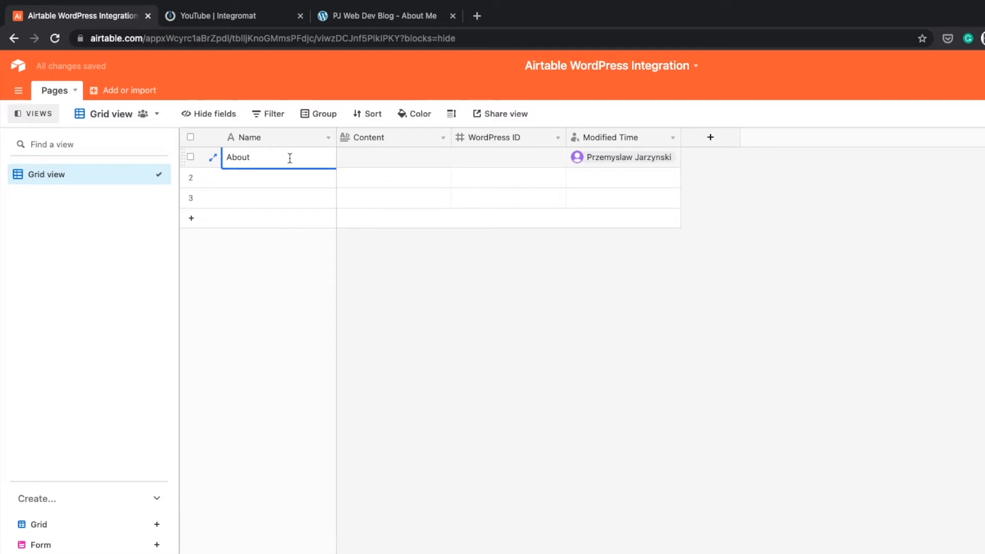
click(399, 160)
drag(452, 134, 588, 135)
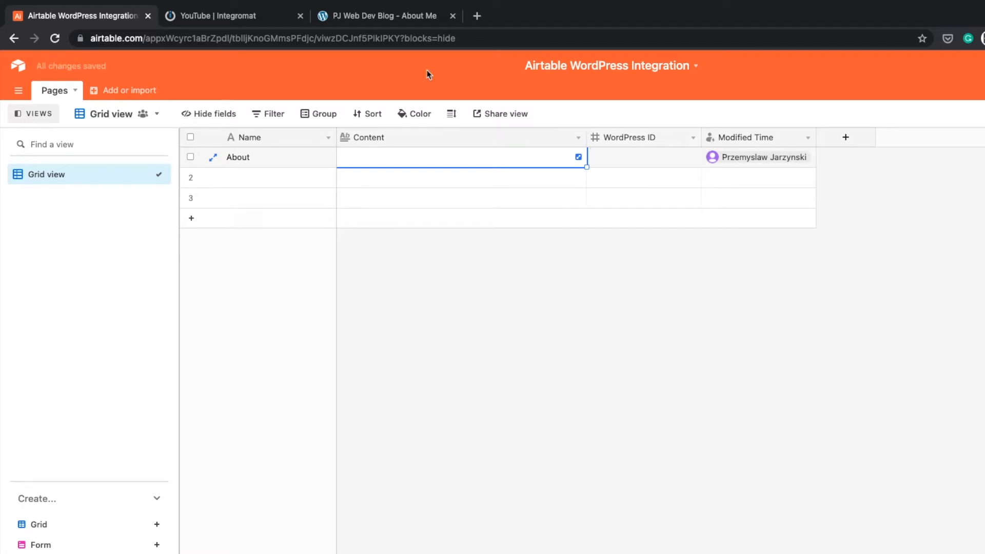
Copy the three biography paragraphs from the WordPress About Me page into the About record's Content cell in Airtable
click(383, 17)
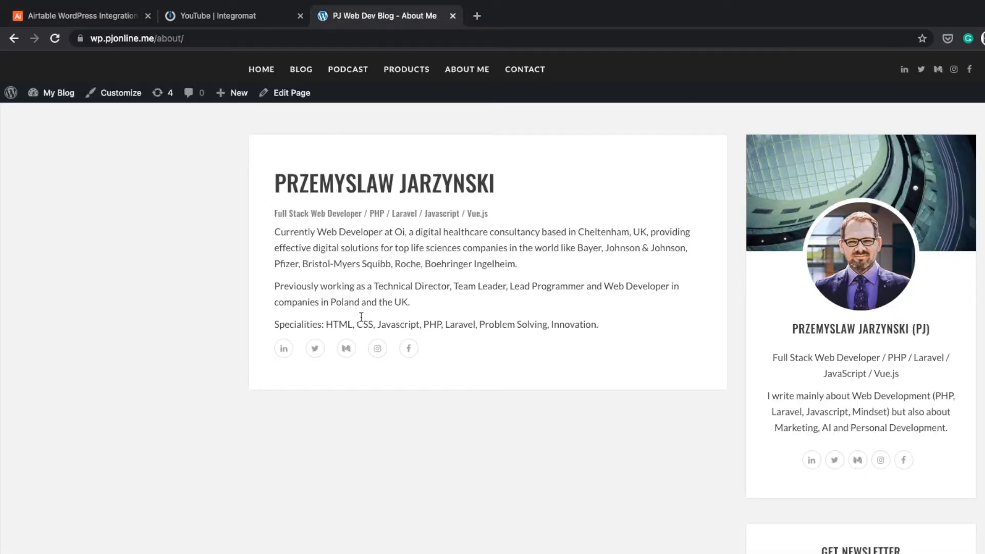
drag(601, 327, 267, 242)
key(super+c)
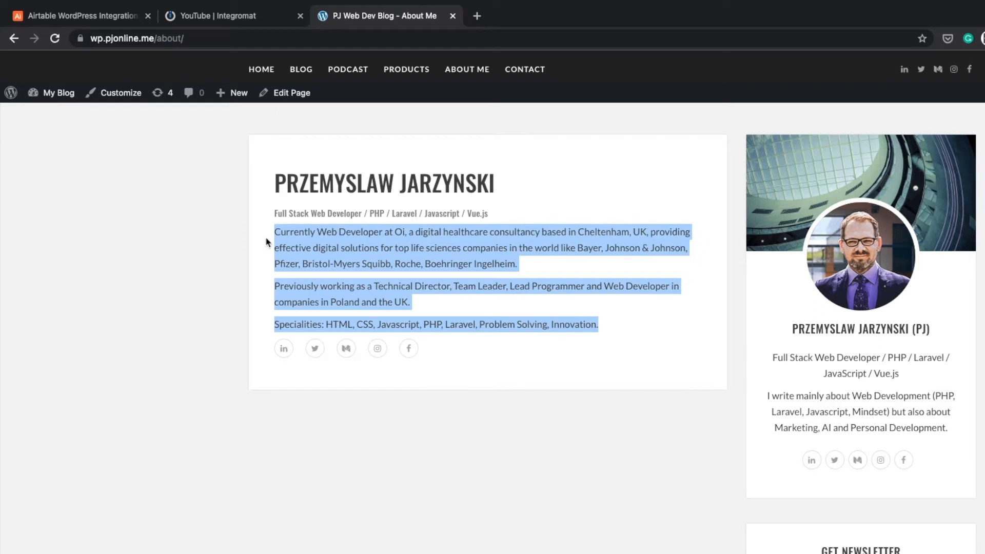
key(super+1)
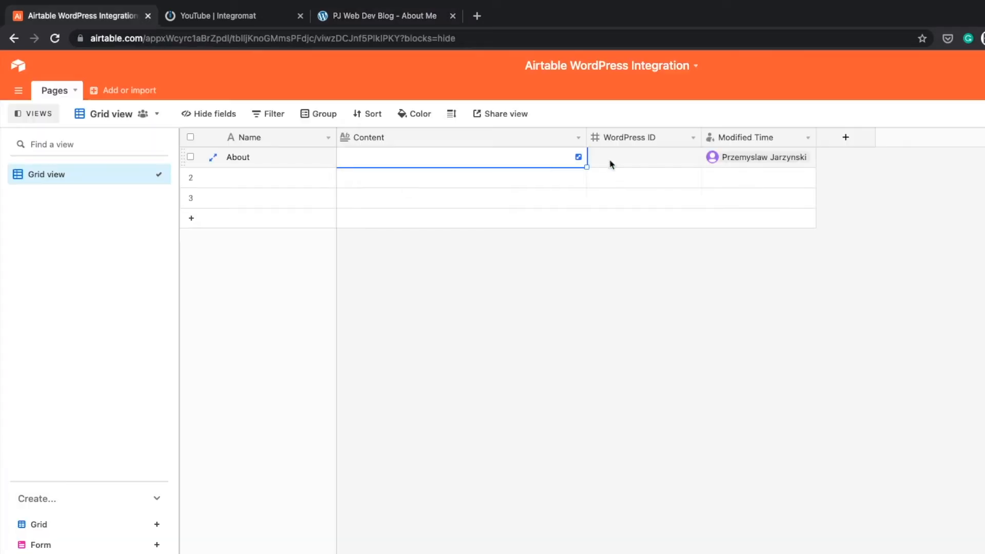
click(579, 158)
key(super+v)
click(677, 254)
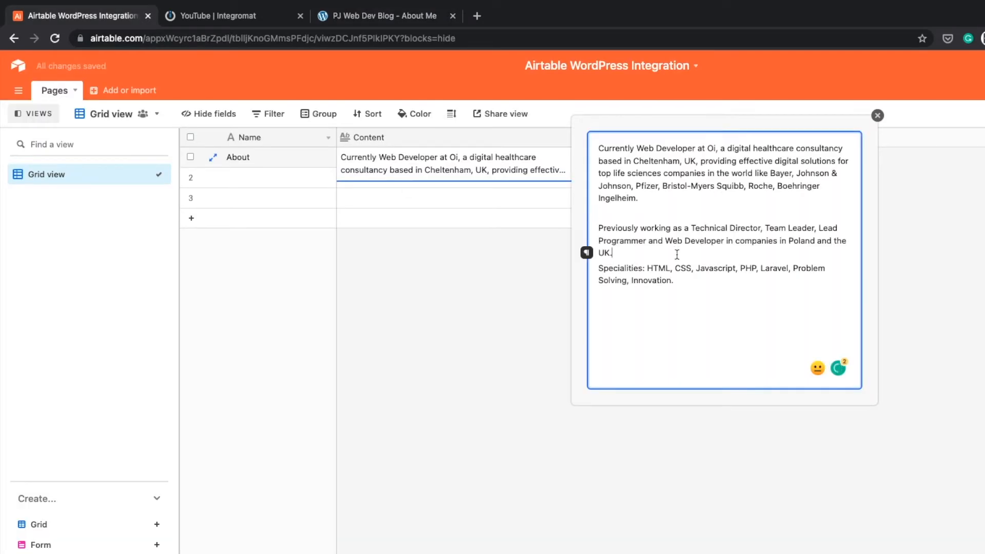
key(Escape)
Switch to the WordPress site, open the About Me page for editing and copy its post ID 10 from the URL
click(372, 16)
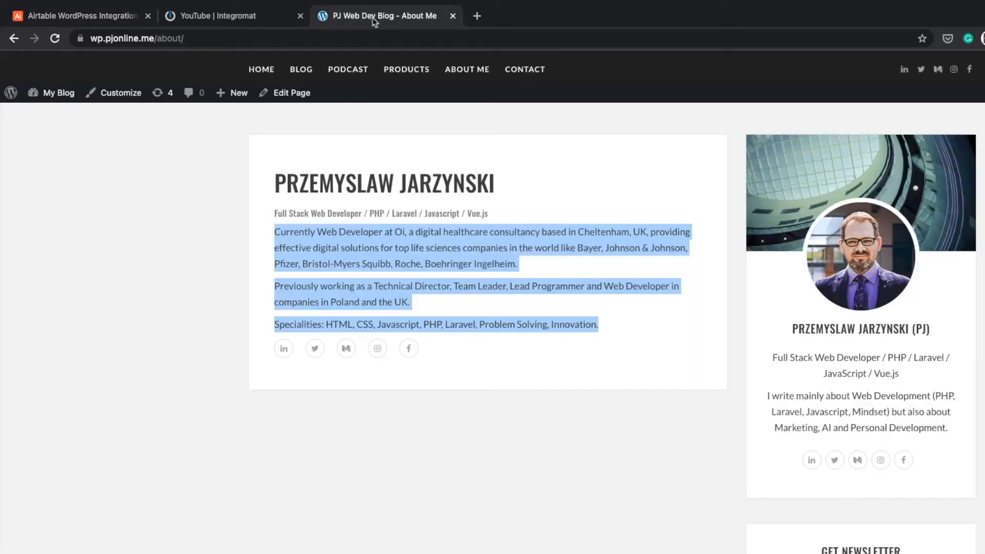
click(472, 384)
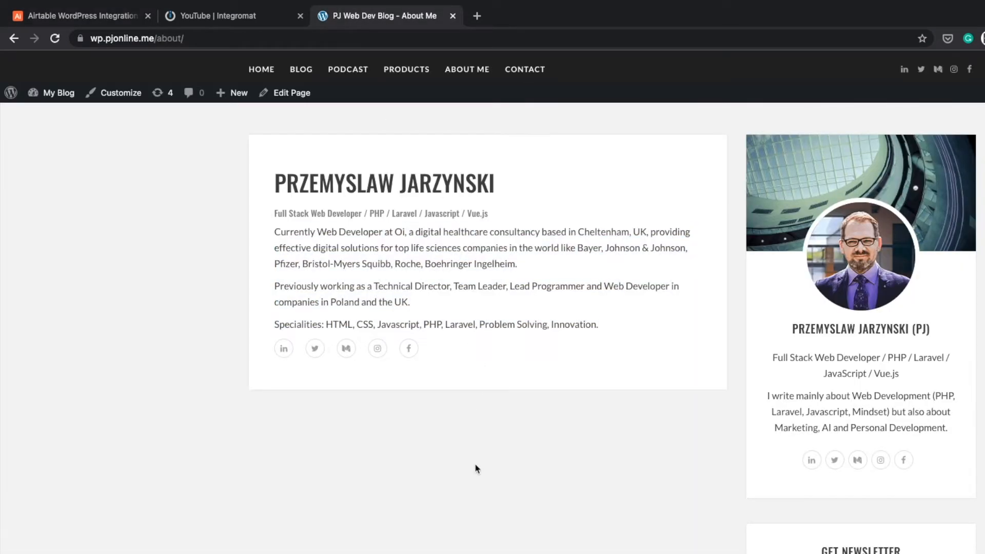
click(291, 93)
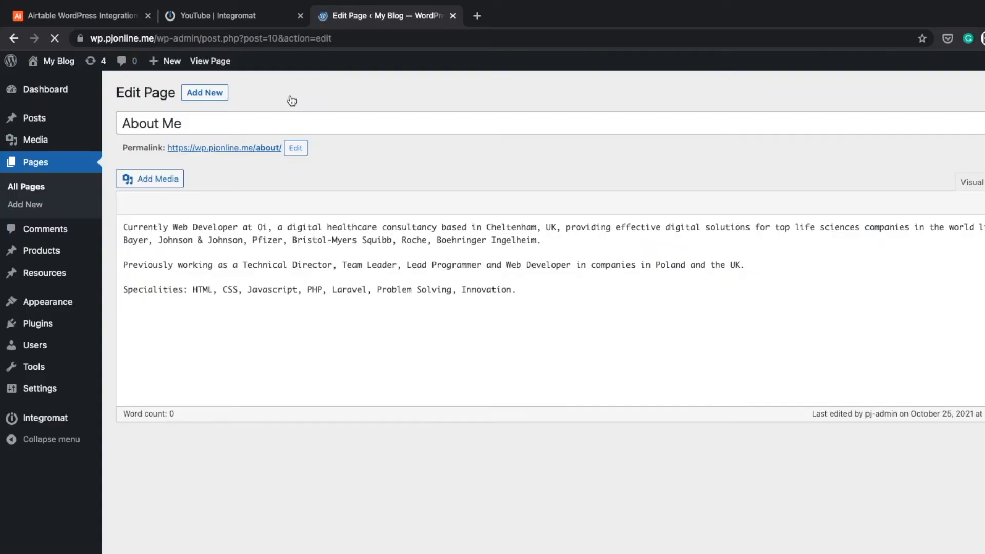
double_click(273, 40)
key(super+c)
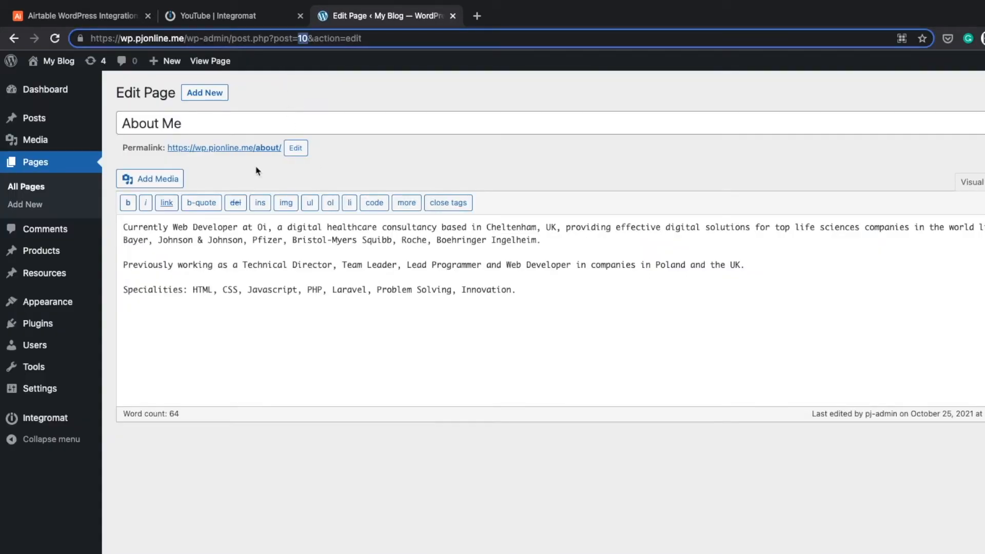
Switch to Airtable and paste the ID 10 into the About record's WordPress ID cell
click(82, 15)
click(635, 157)
click(634, 156)
key(super+v)
click(700, 385)
click(755, 163)
click(595, 313)
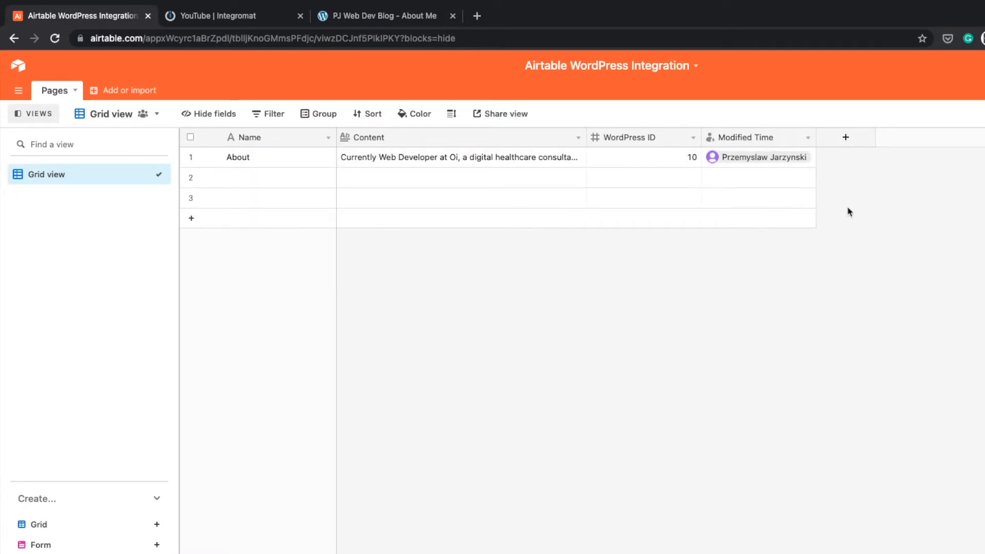
Change the Modified Time field's type to Last modified time and save the field
click(808, 137)
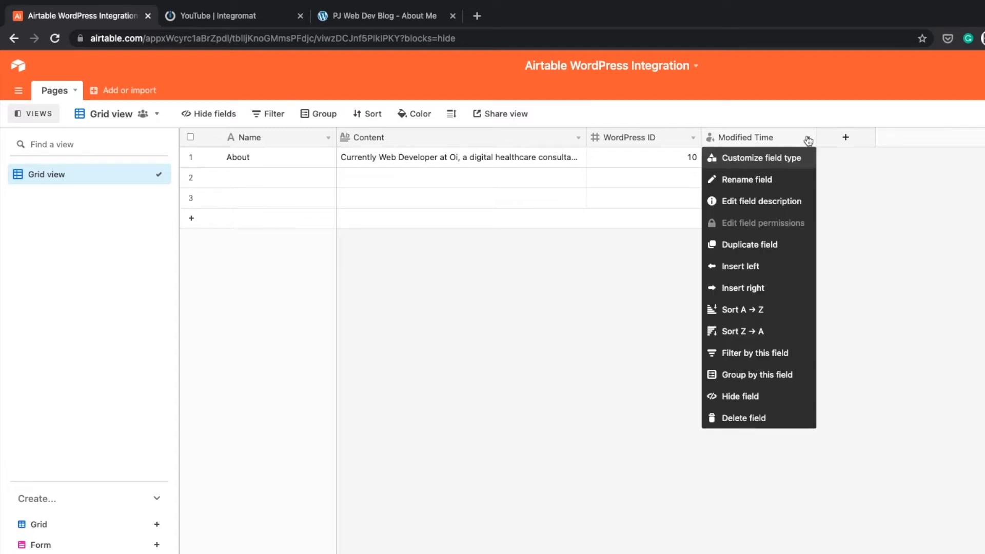
click(757, 160)
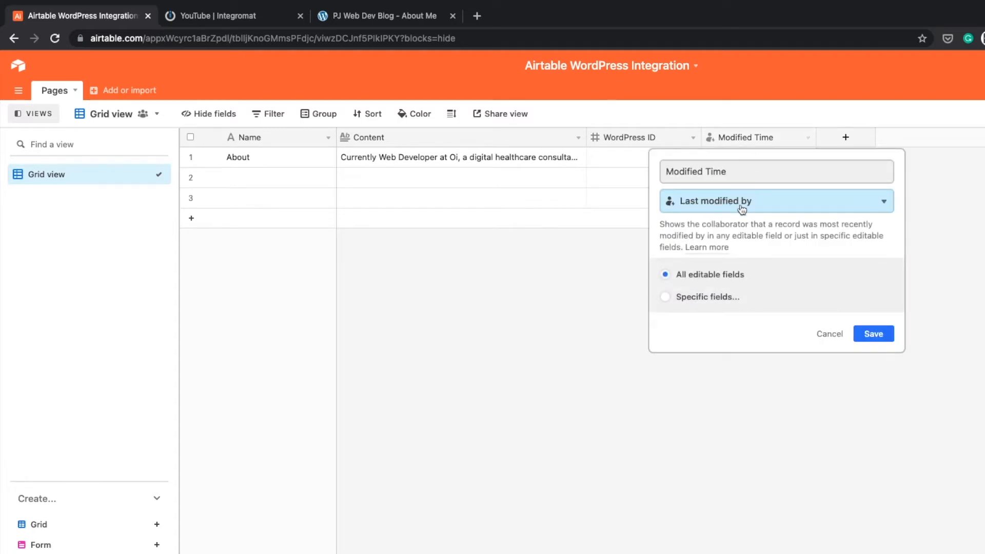
click(741, 205)
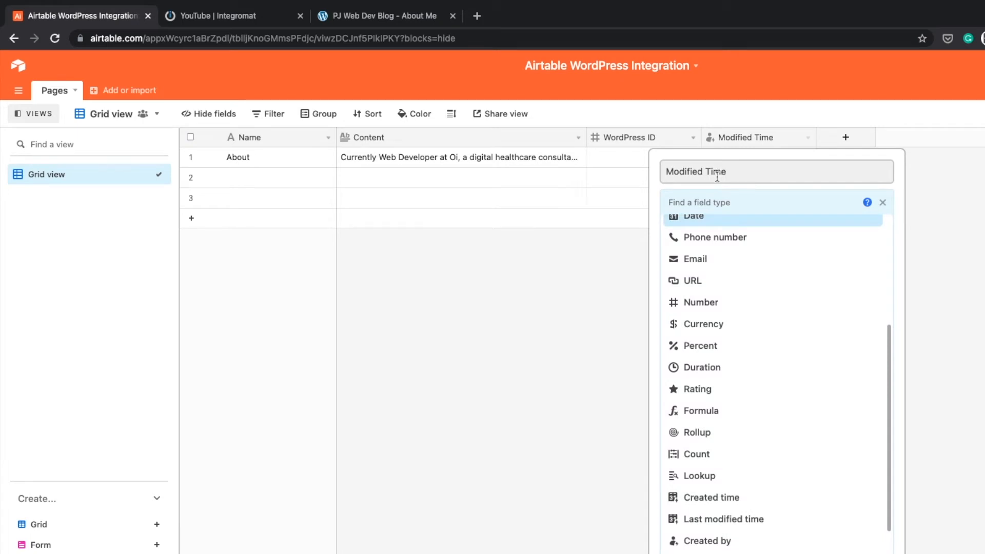
text(modid)
key(BackSpace)
text(ified)
click(752, 249)
key(Return)
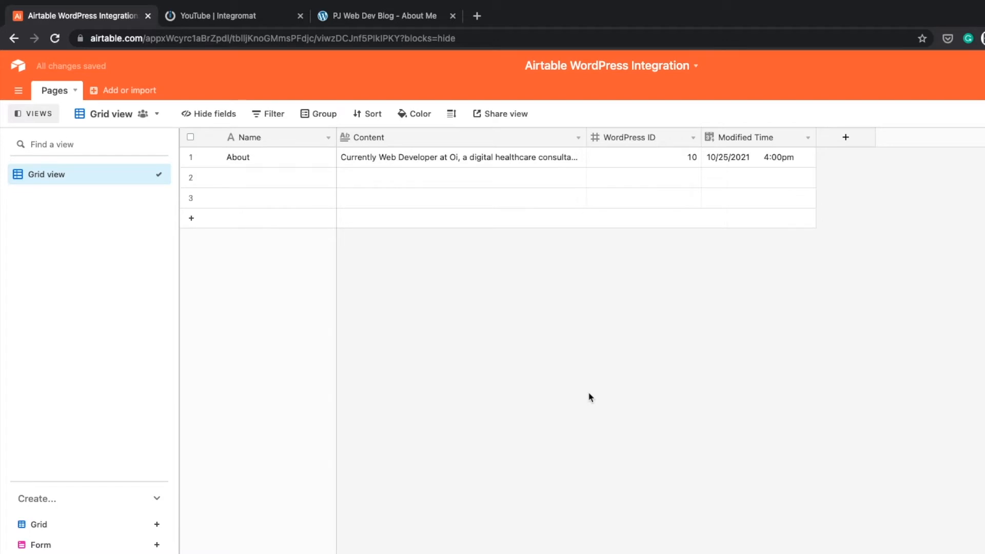
click(502, 159)
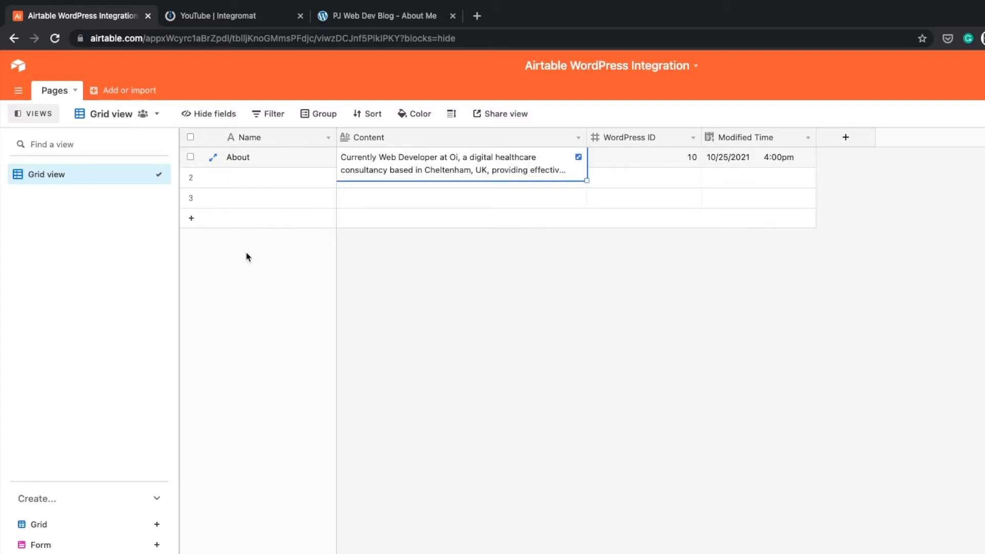
click(431, 327)
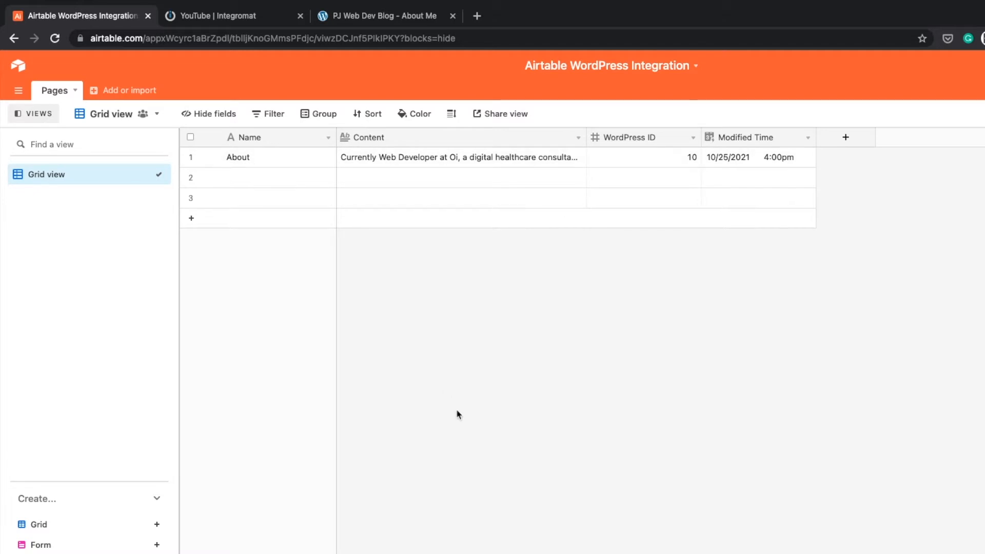
Switch to the YouTube scenarios folder in Integromat
click(210, 22)
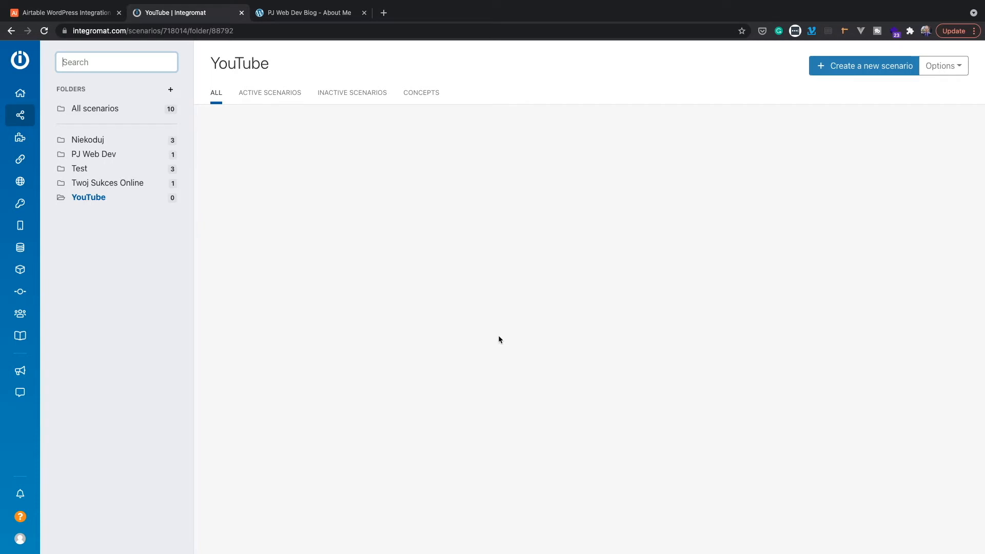
Create a new scenario and add an Airtable Watch Records module as its first module
click(871, 74)
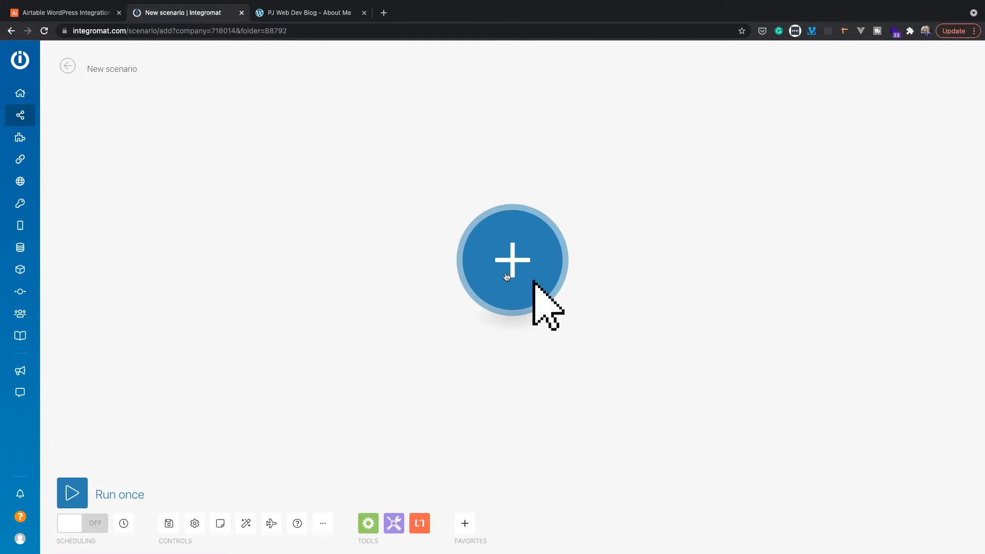
click(503, 271)
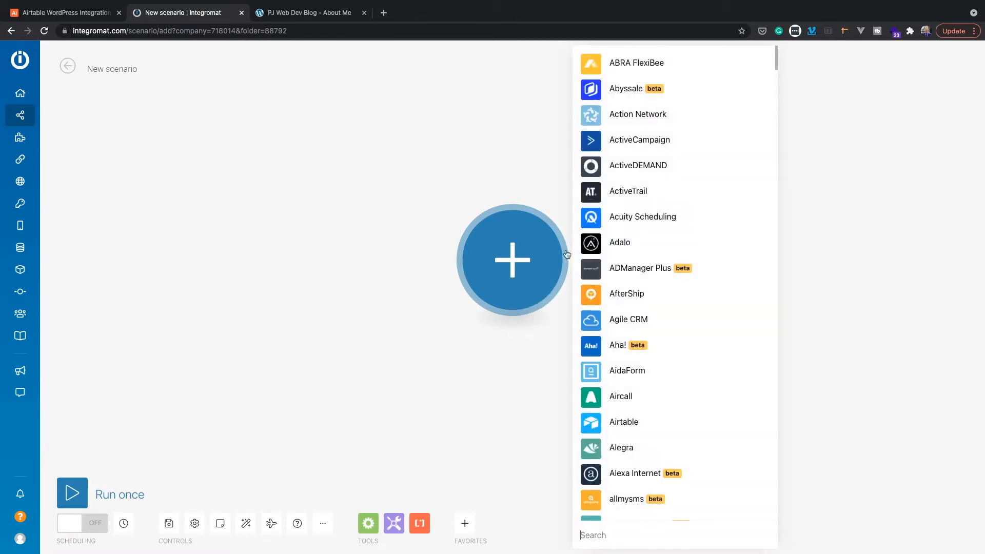
scroll(580, 492, down, 3)
text(air)
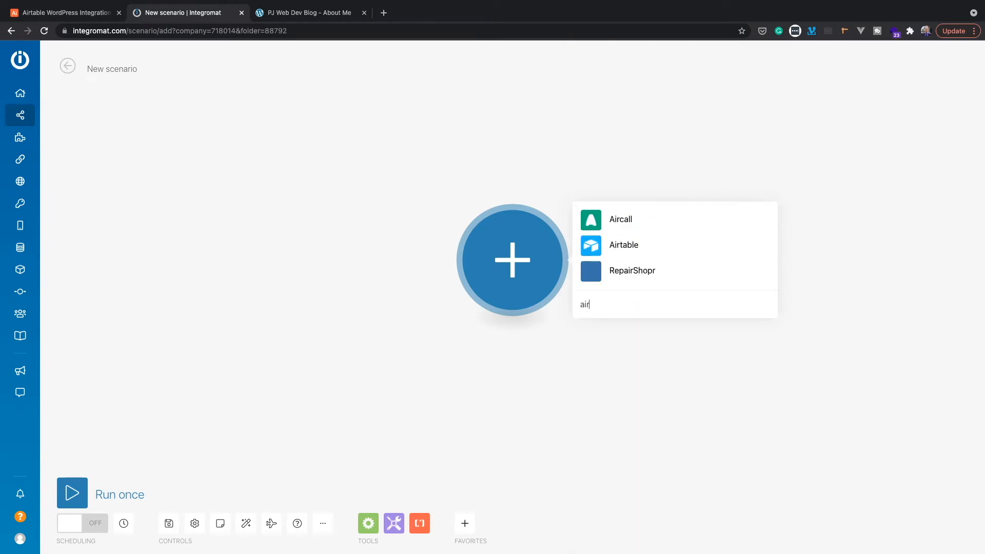
click(623, 246)
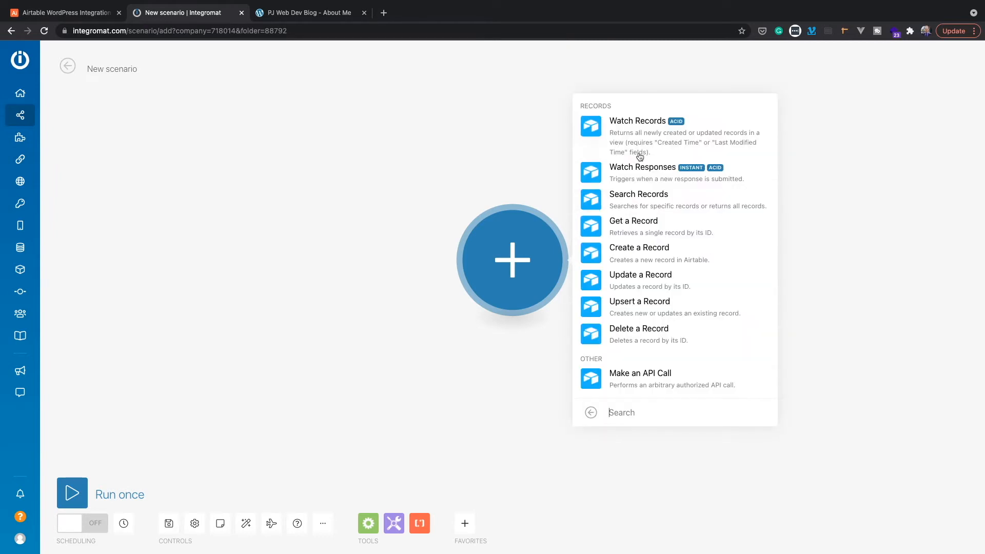
click(631, 128)
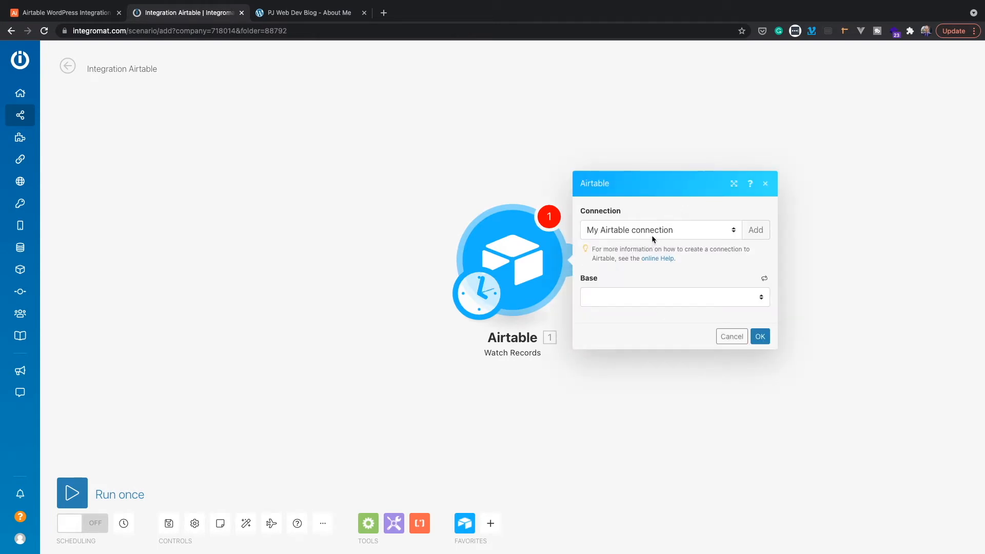
Using My Airtable connection, set the module's base to Airtable WordPress Integration and its table to Pages
click(652, 237)
click(653, 236)
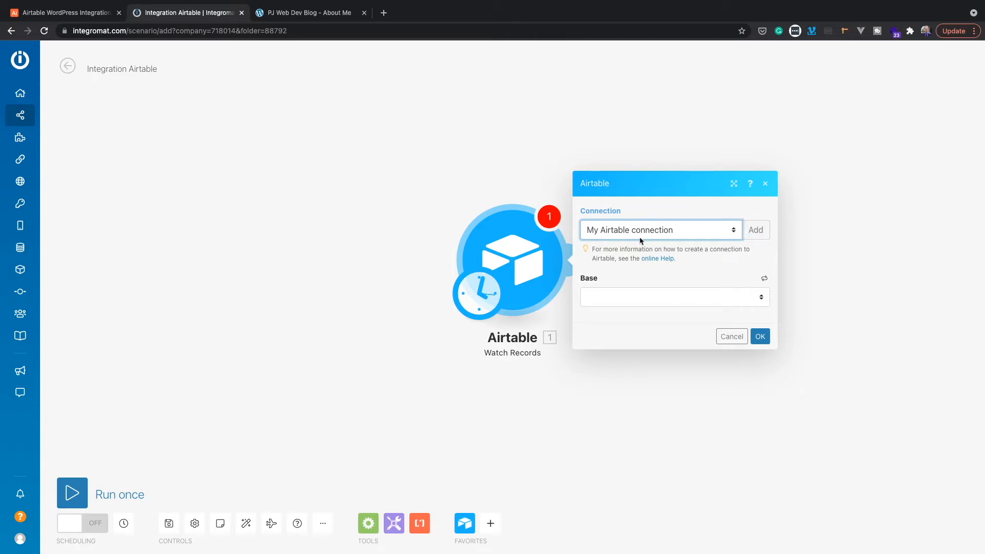
click(657, 283)
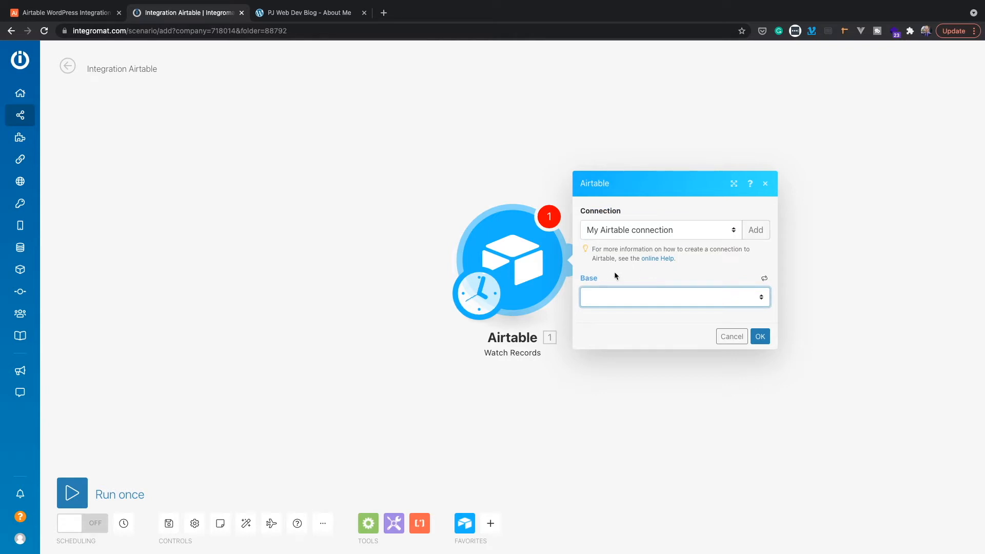
click(605, 297)
click(623, 484)
click(628, 319)
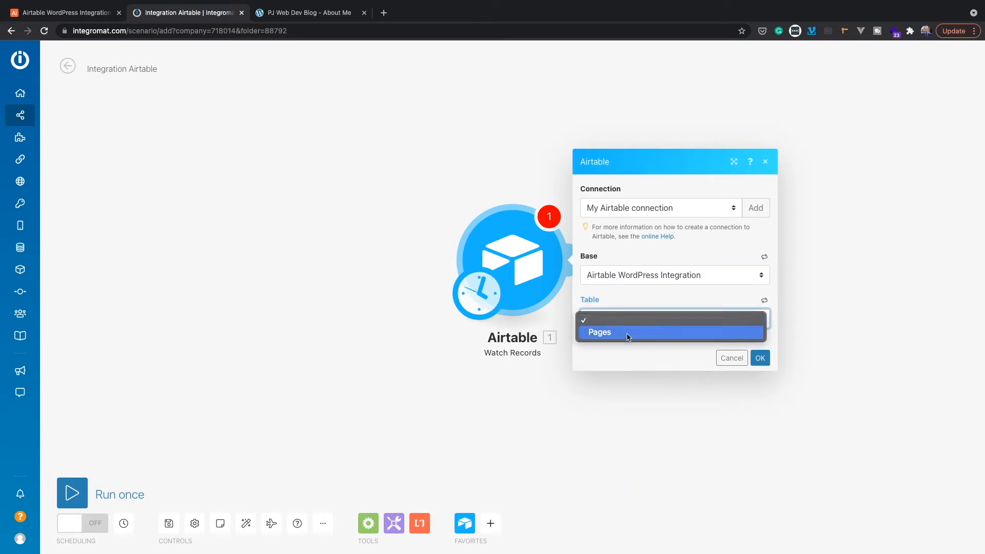
click(627, 334)
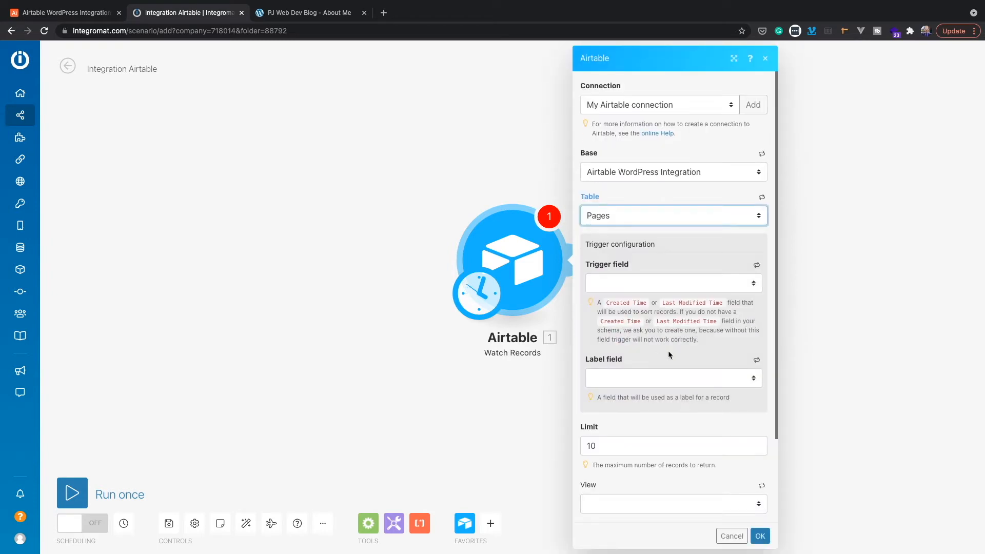
Set the trigger field to Modified Time, keep the limit at 10, and try to save the Airtable module
click(641, 283)
click(641, 298)
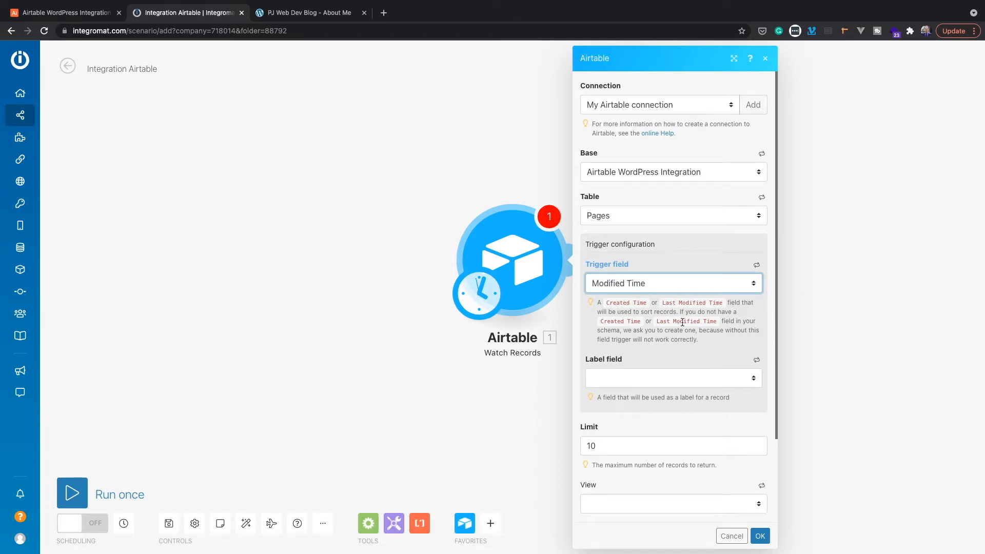
scroll(682, 322, down, 2)
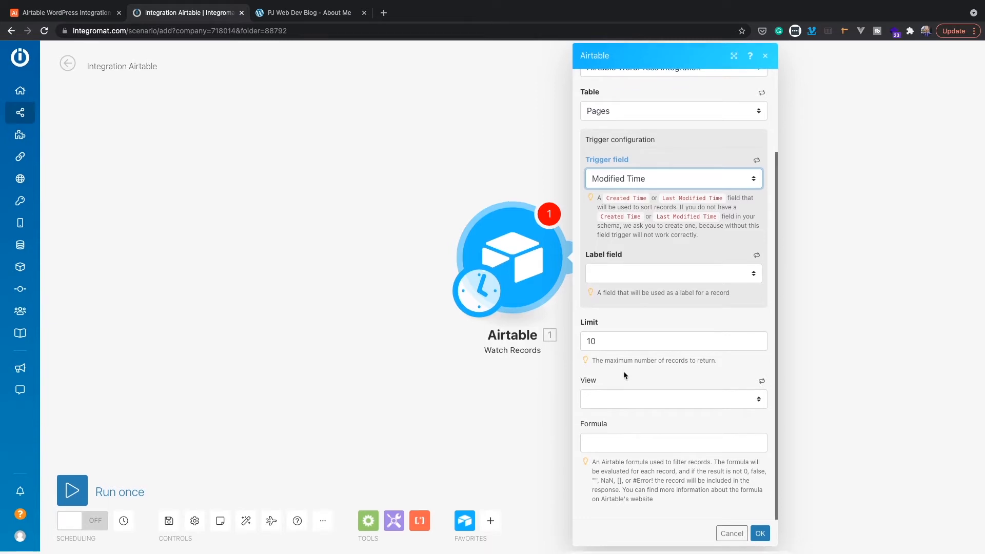
click(611, 341)
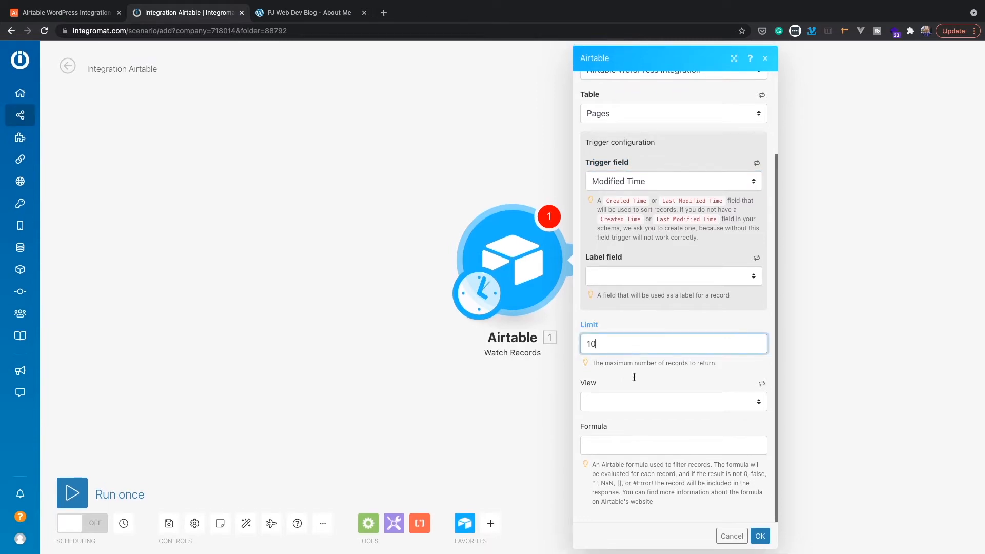
click(760, 536)
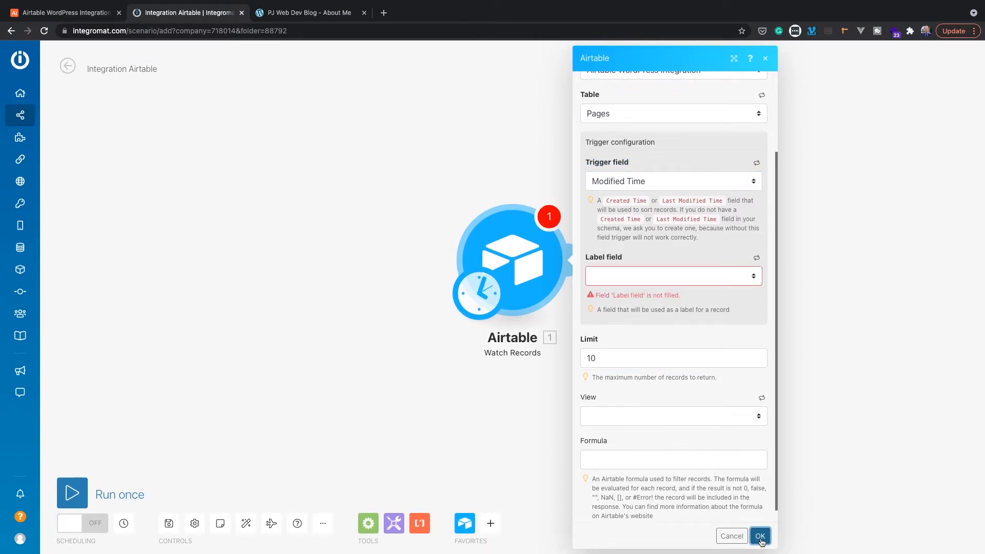
Set the label field to Name and save the Airtable module, starting from now on
click(647, 280)
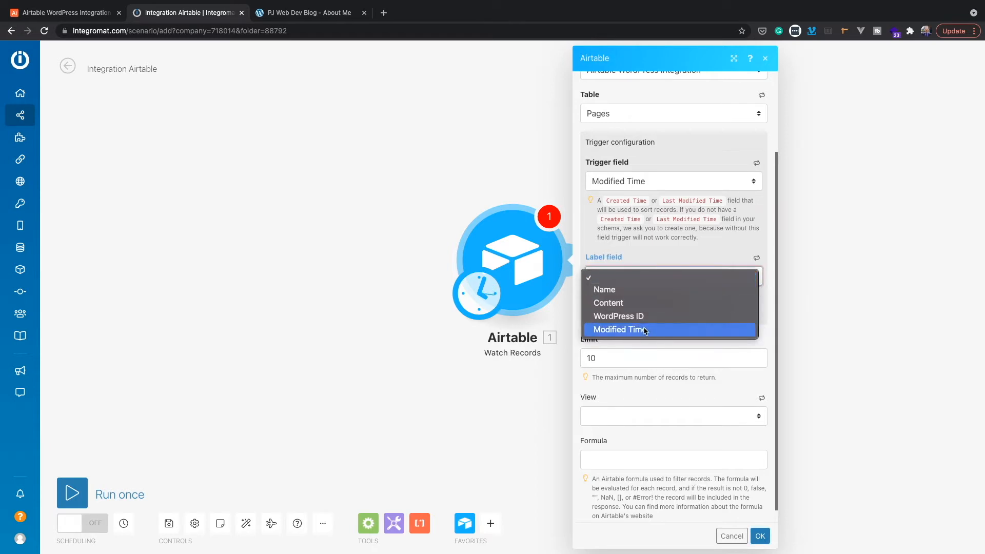
click(629, 290)
click(760, 536)
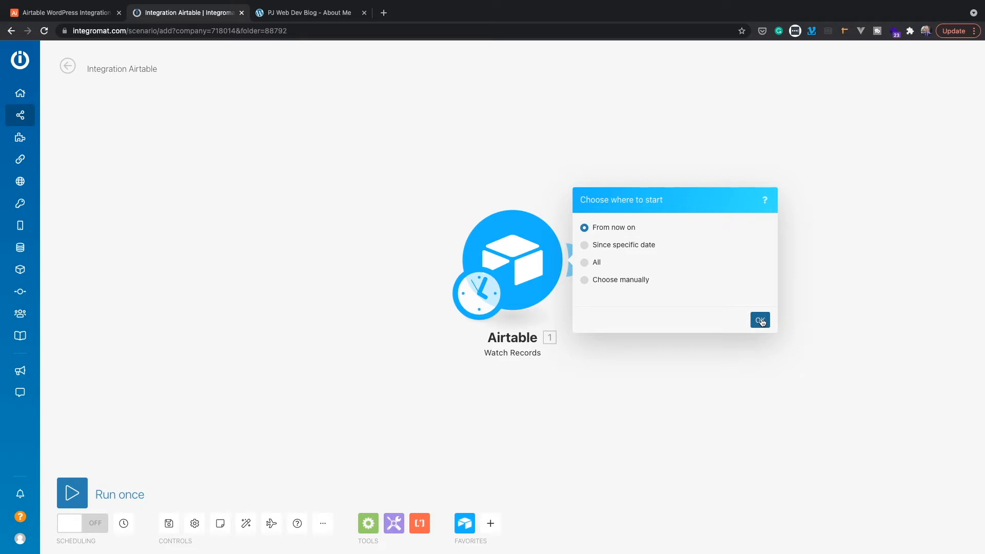
click(759, 320)
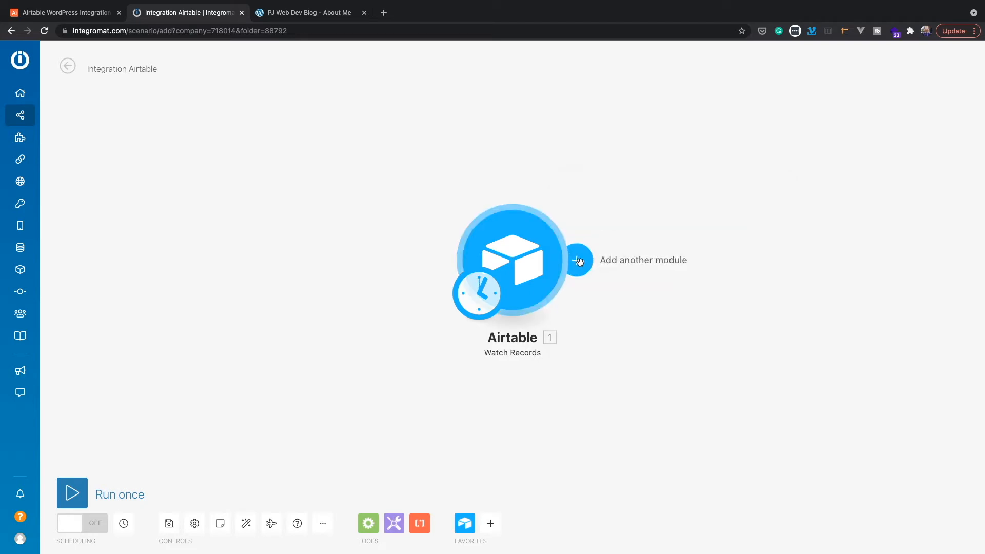
Add a WordPress Update a Post module after the Airtable module
click(578, 261)
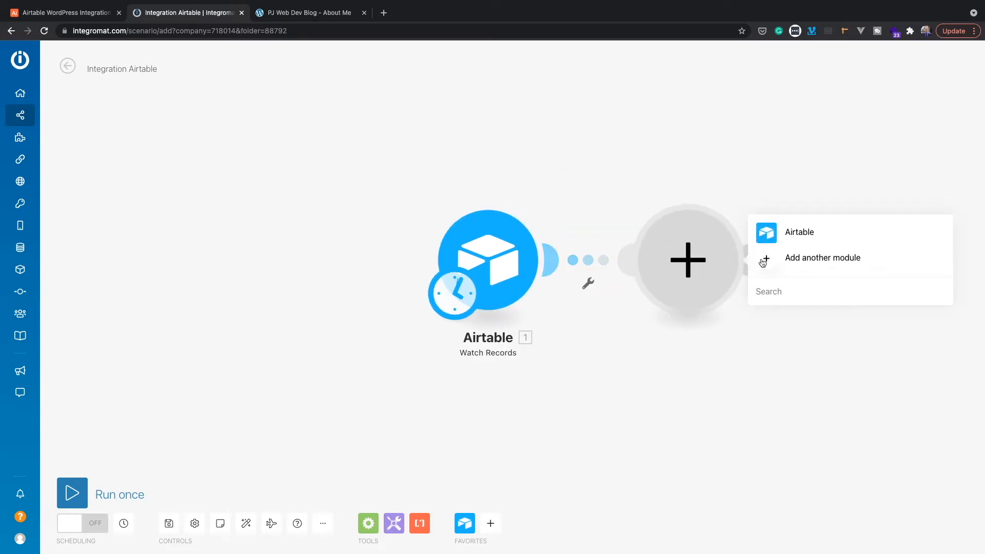
click(770, 291)
text(wordpress)
click(789, 237)
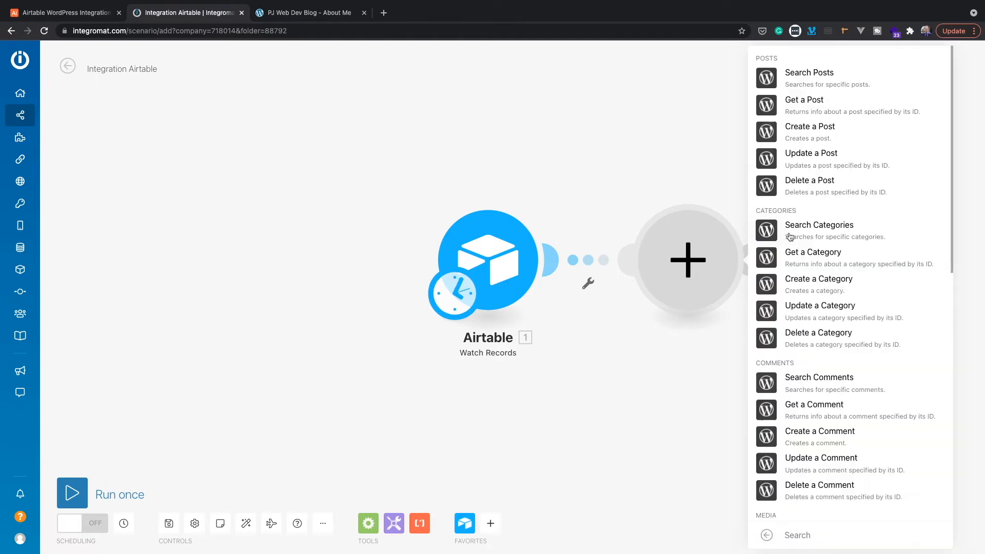
click(814, 161)
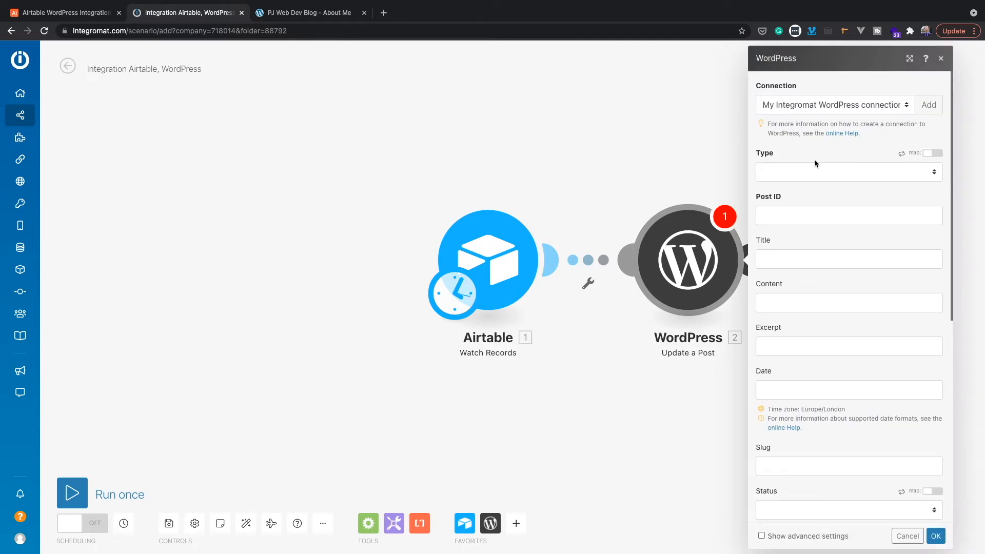
Keep My Integromat WordPress connection, returning from the WordPress plugins page to the scenario, and set the module's type to Pages
click(798, 106)
click(798, 107)
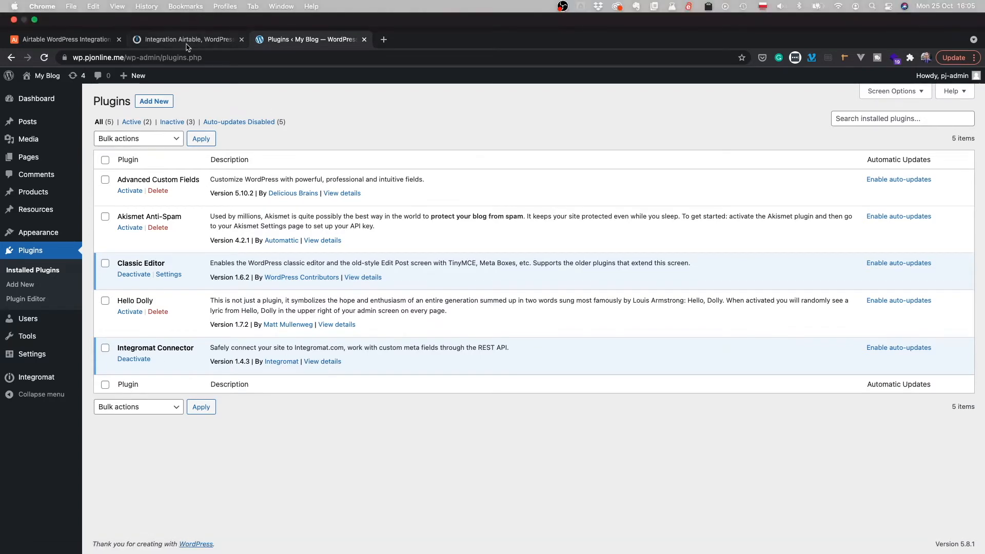
click(186, 45)
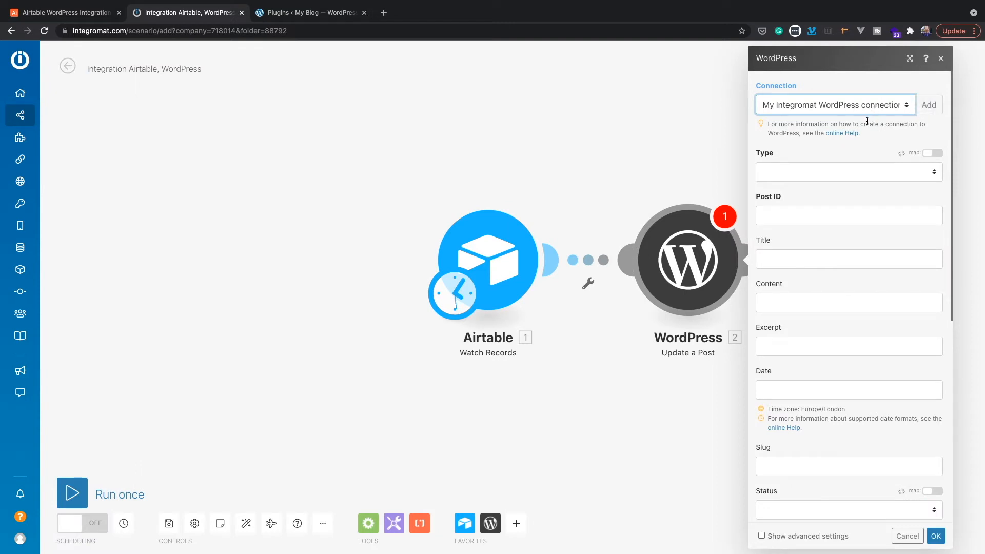
click(840, 173)
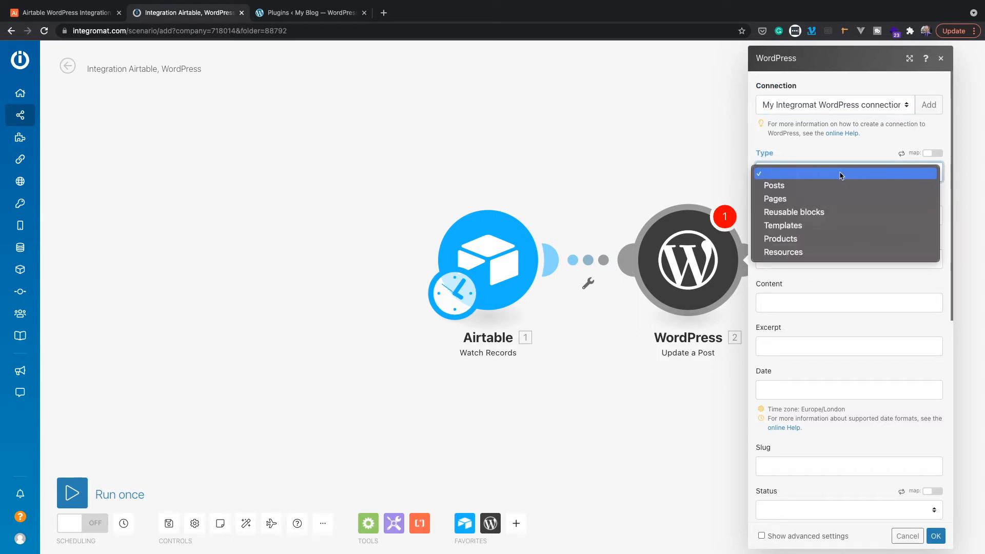
click(829, 199)
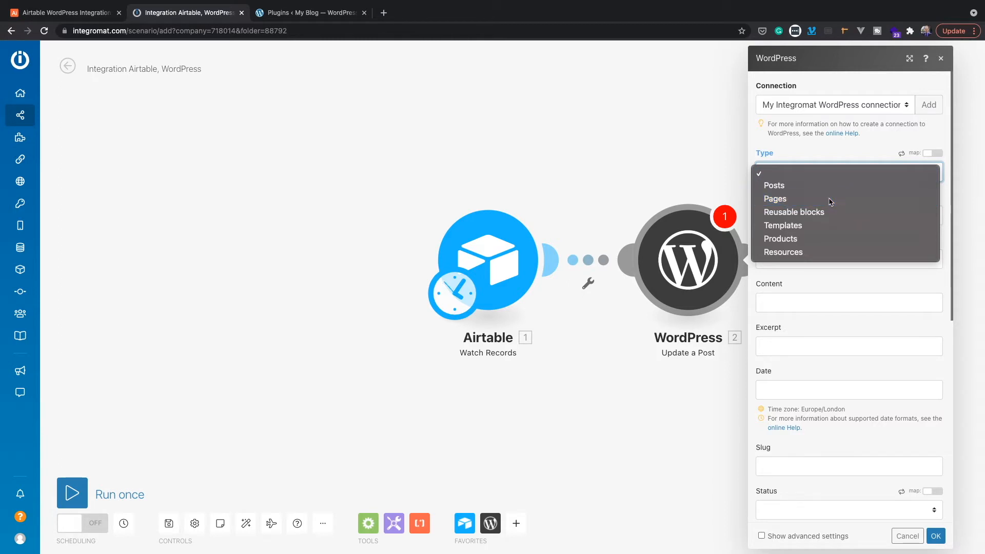
Map Airtable's WordPress ID to the Post ID and Airtable's Content to the Content field, and save the WordPress module
click(808, 215)
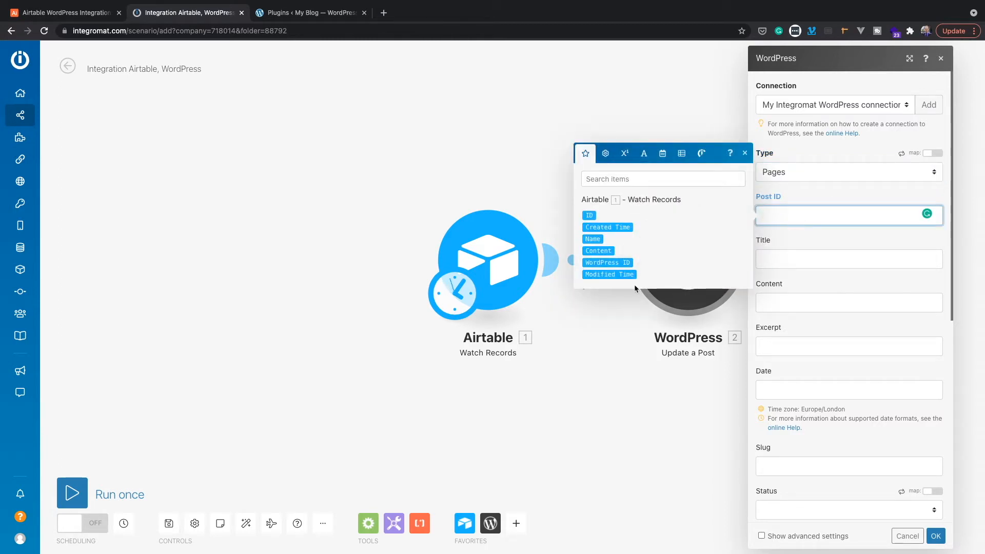
click(605, 263)
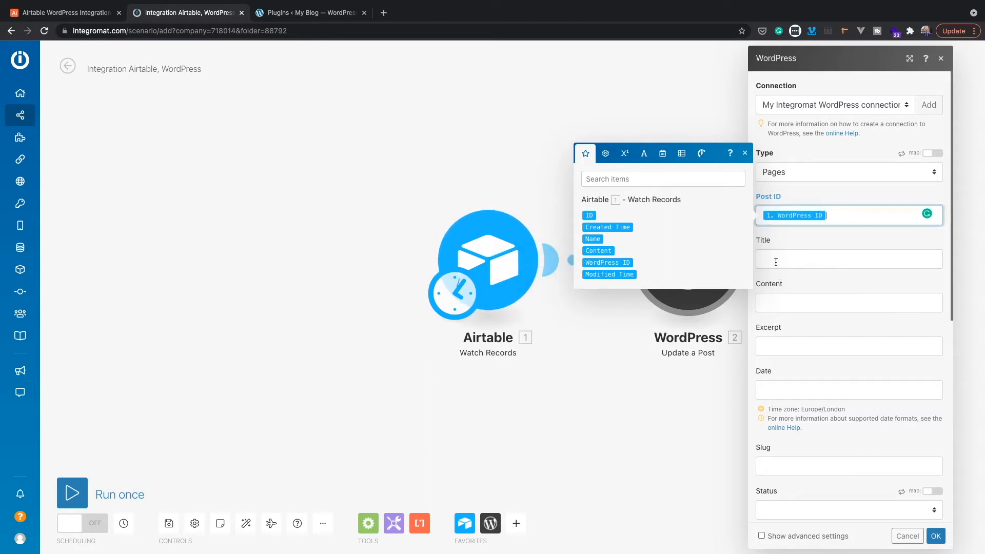
click(774, 303)
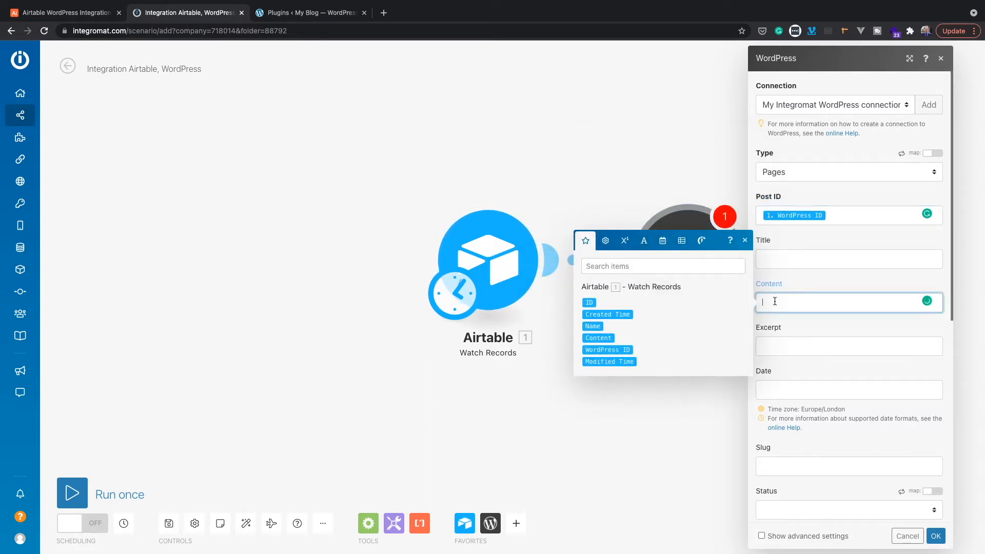
click(600, 338)
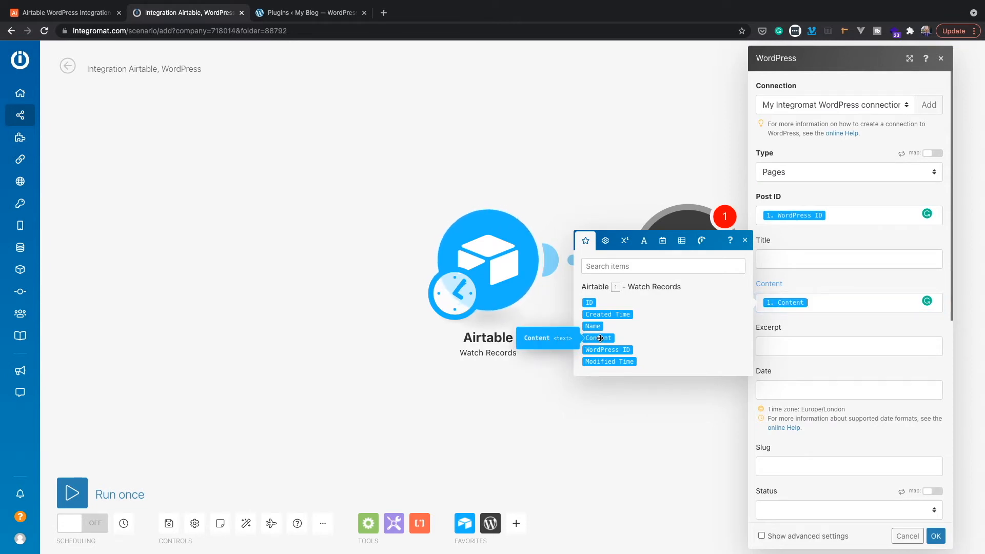
click(936, 536)
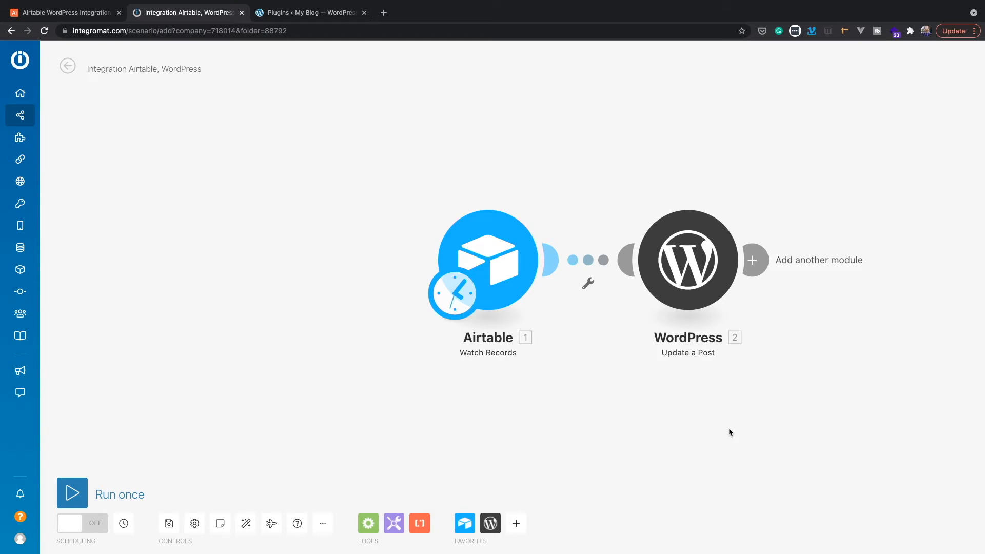
Add a Mailjet Send a Message module after the WordPress module
click(753, 260)
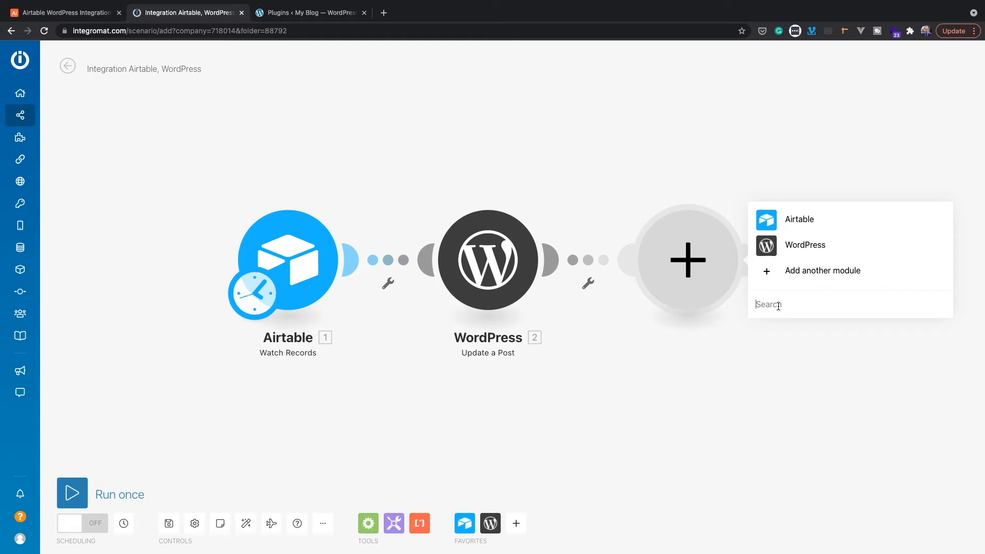
text(mailjet)
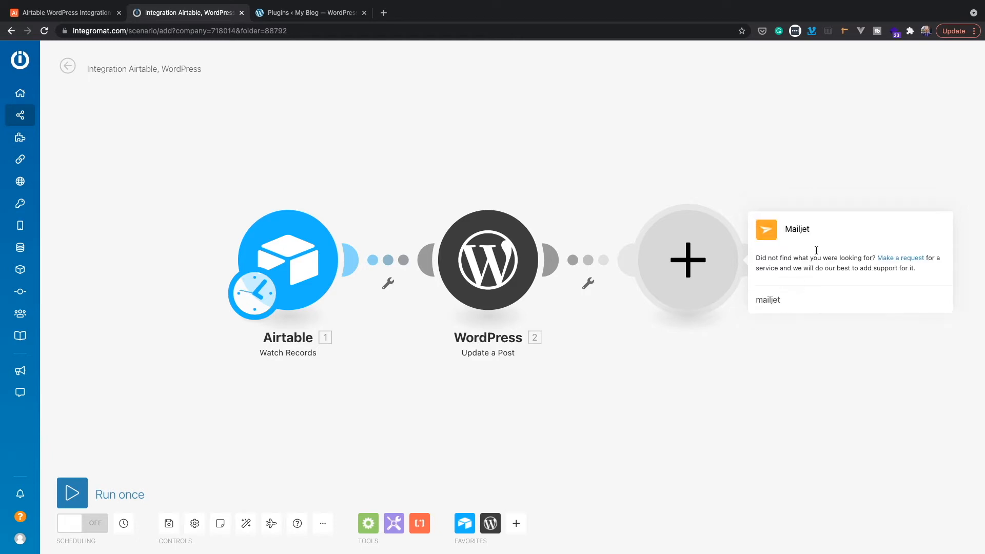
click(791, 238)
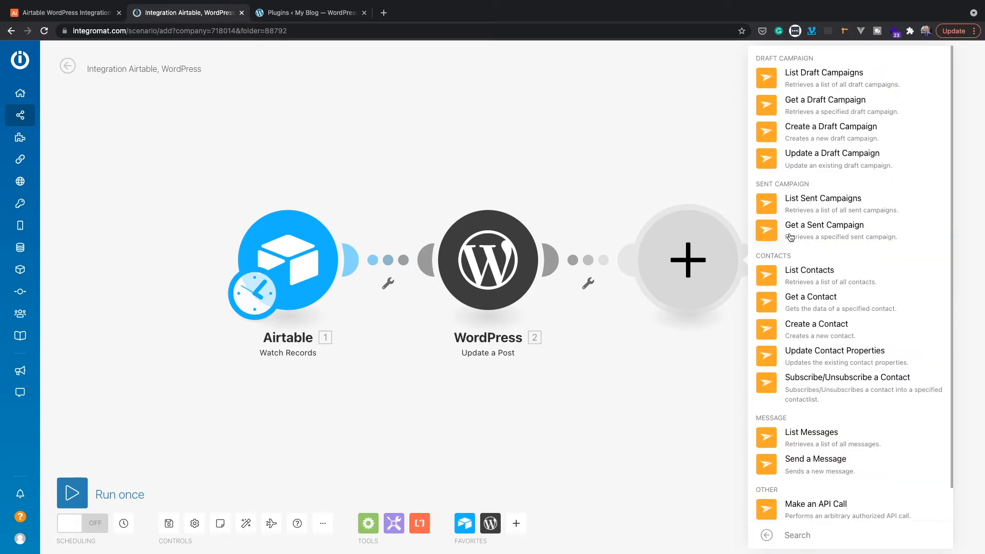
scroll(798, 436, down, 1)
click(798, 434)
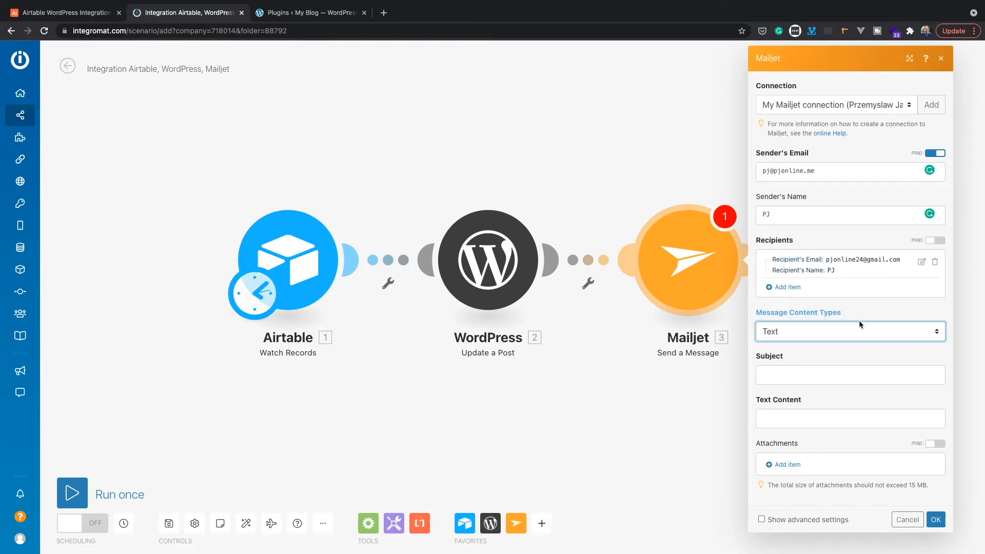
Set the message subject to "Page", the Airtable Name value, and "has been updated"
click(784, 379)
text(Page)
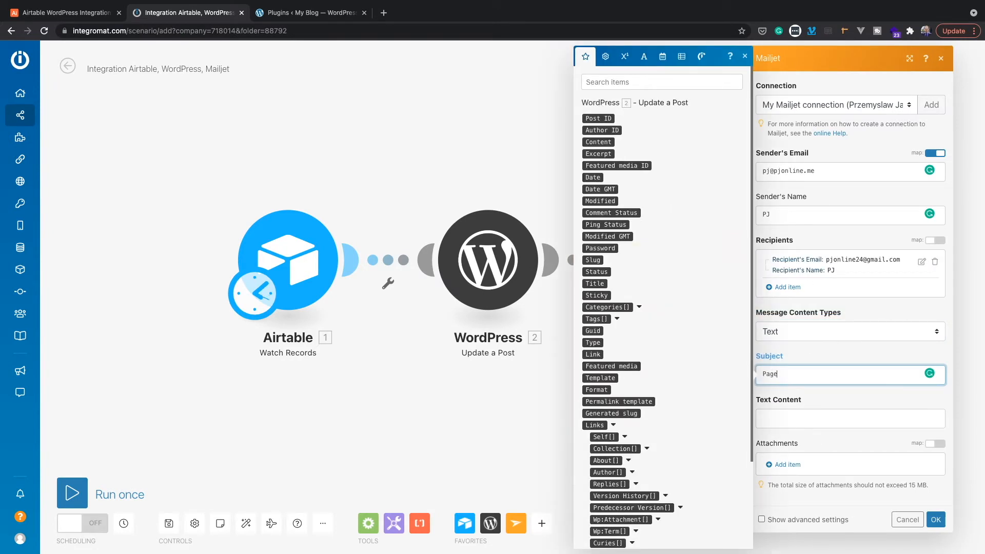
scroll(641, 461, down, 3)
click(590, 499)
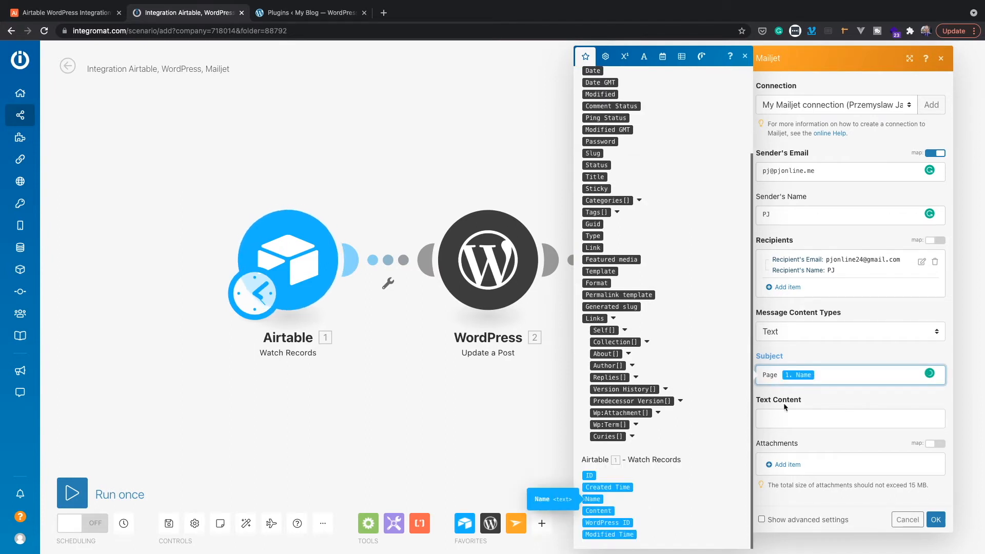
text(has been updated)
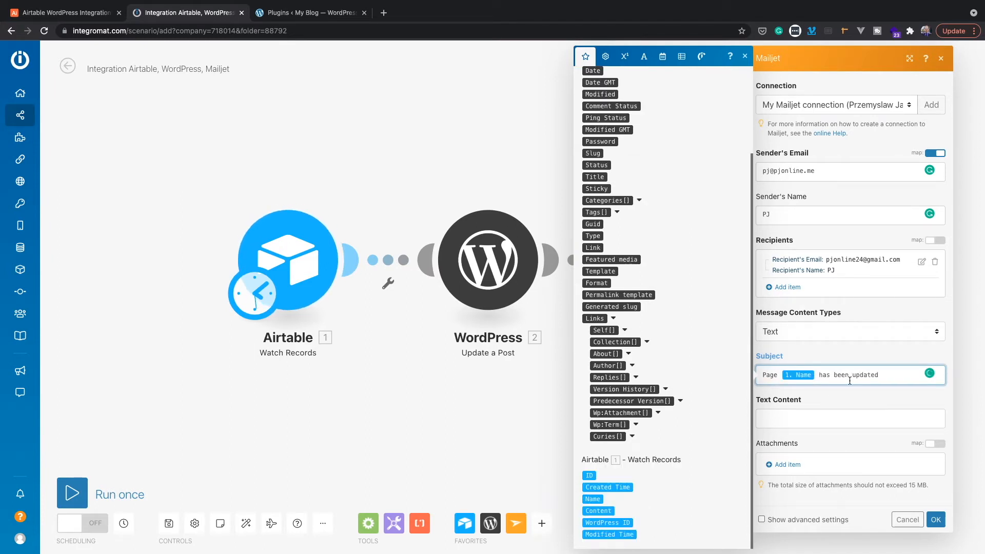
click(863, 416)
text(Click here to c)
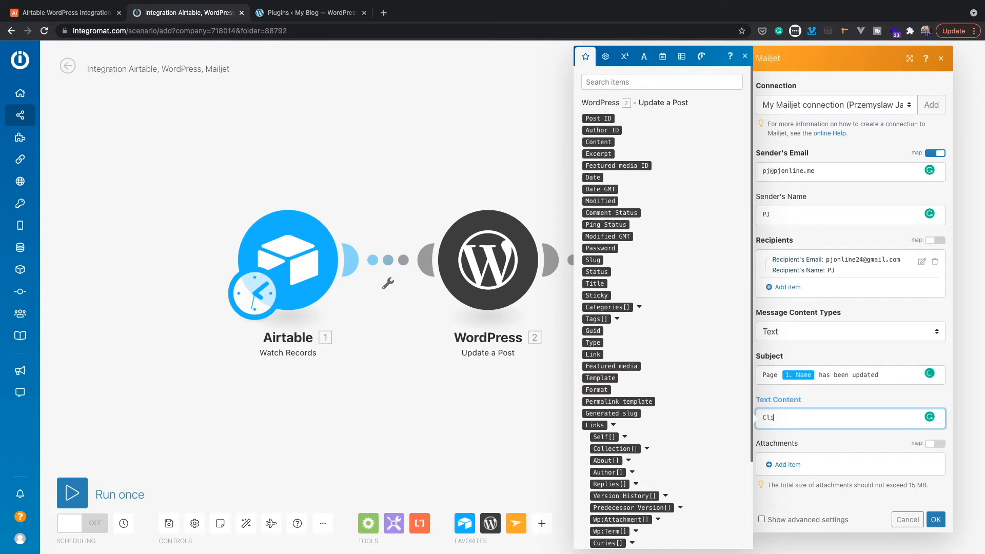
text(heck:)
key(Return)
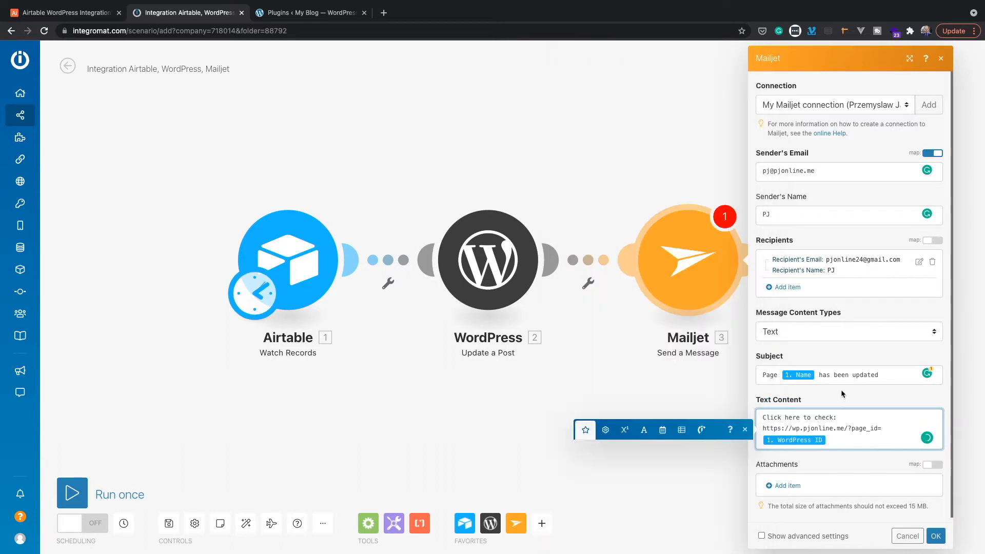
click(595, 410)
click(168, 523)
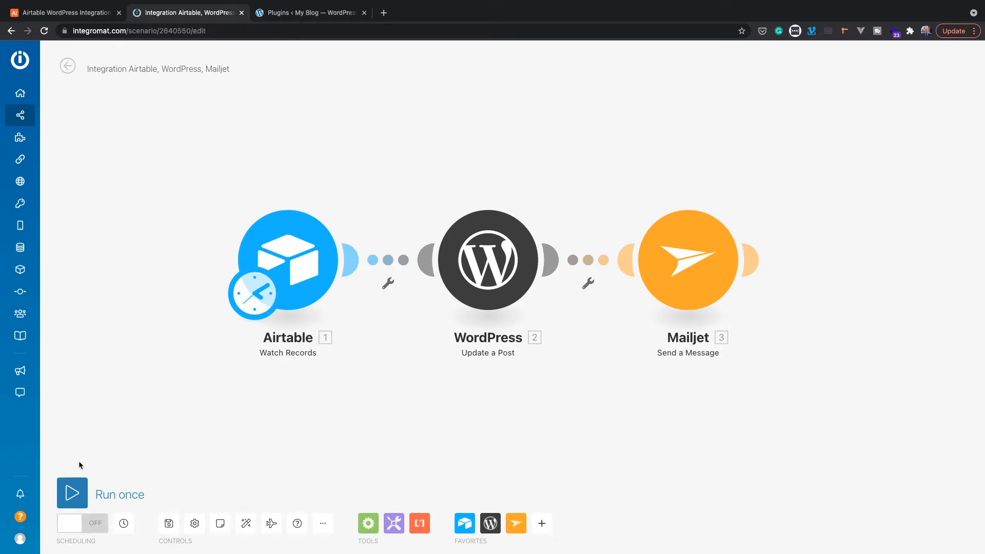
Review the scenario's scheduling options, including the run frequency choices and the minutes interval, and cancel without activating the schedule
click(78, 528)
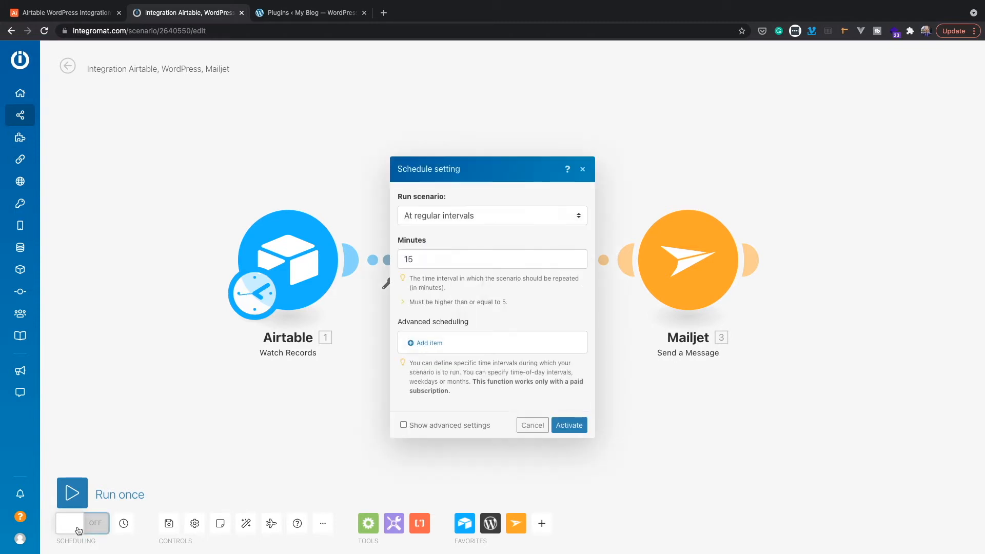
click(465, 216)
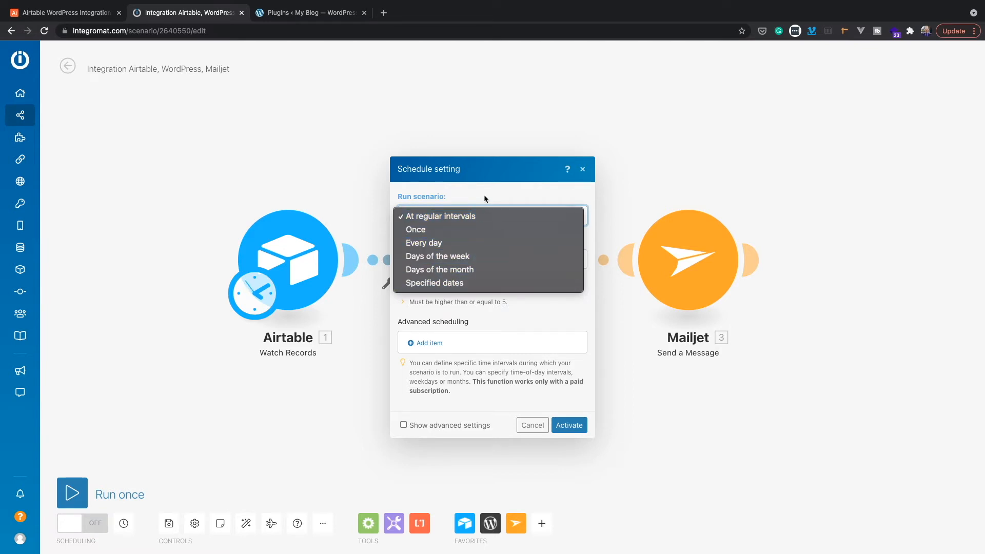
click(495, 174)
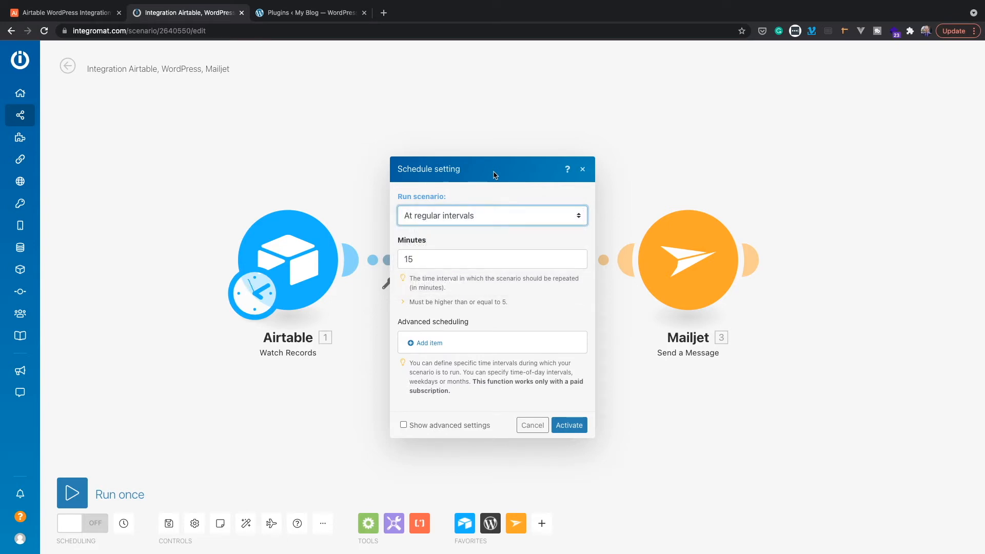
double_click(424, 261)
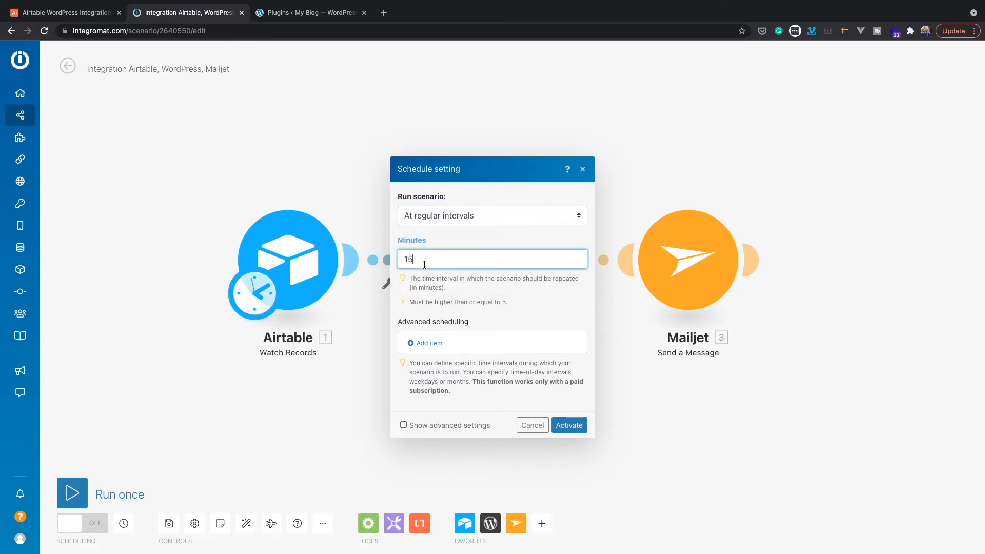
click(423, 259)
click(532, 425)
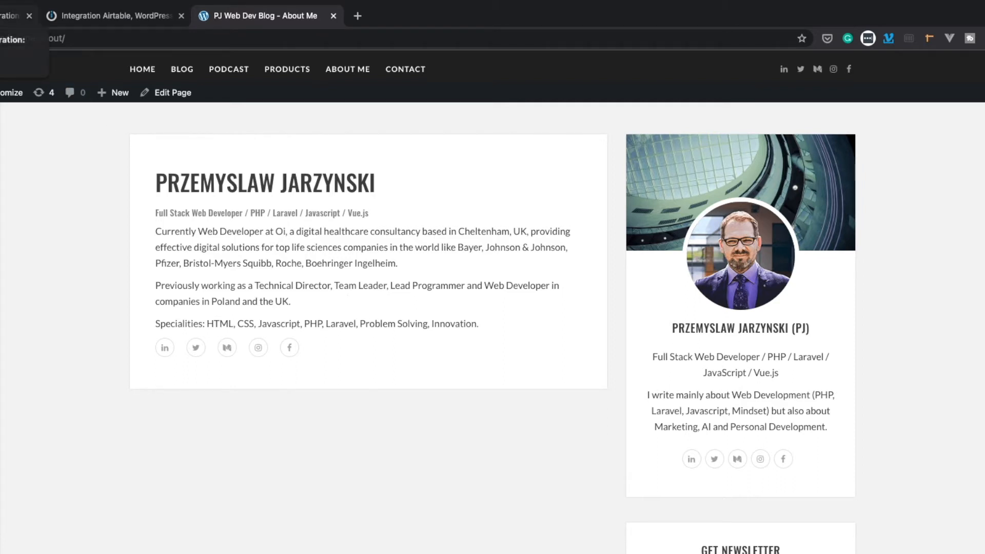
In Airtable, append a new paragraph "This is additional content." to the Content of the About record
click(10, 16)
click(459, 160)
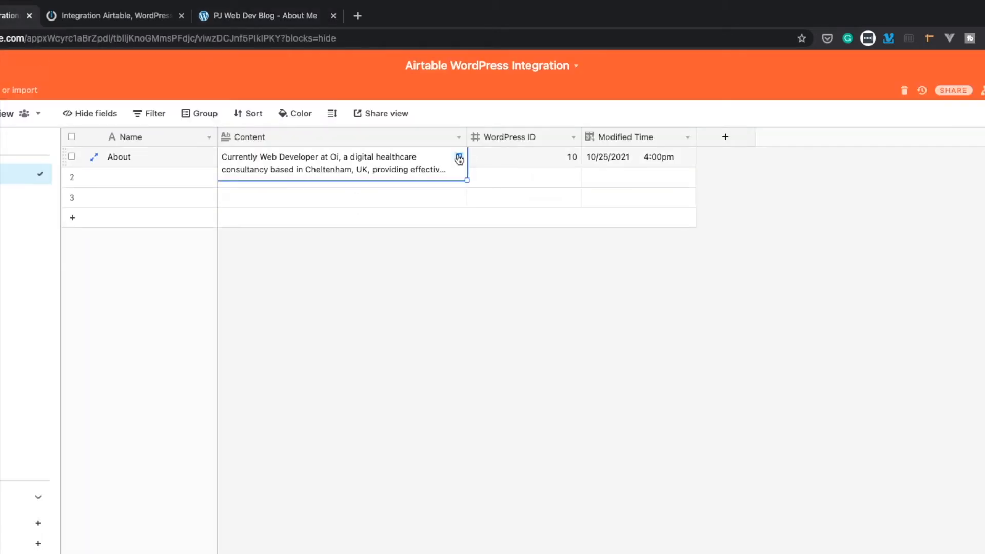
click(459, 160)
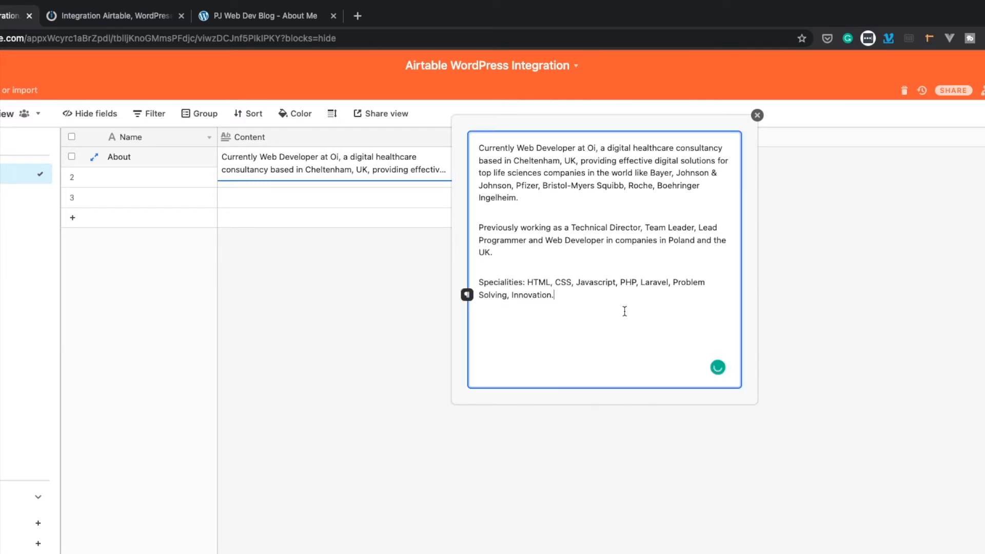
key(Return)
key(Return)
text(This is an additional content.)
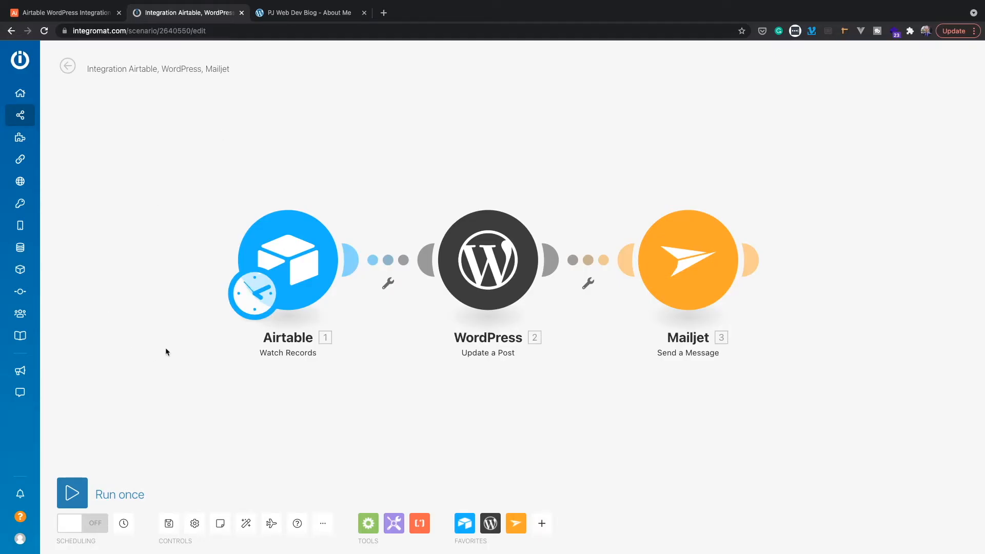
Run the Integromat scenario once and check the published About page for the added paragraph
click(74, 500)
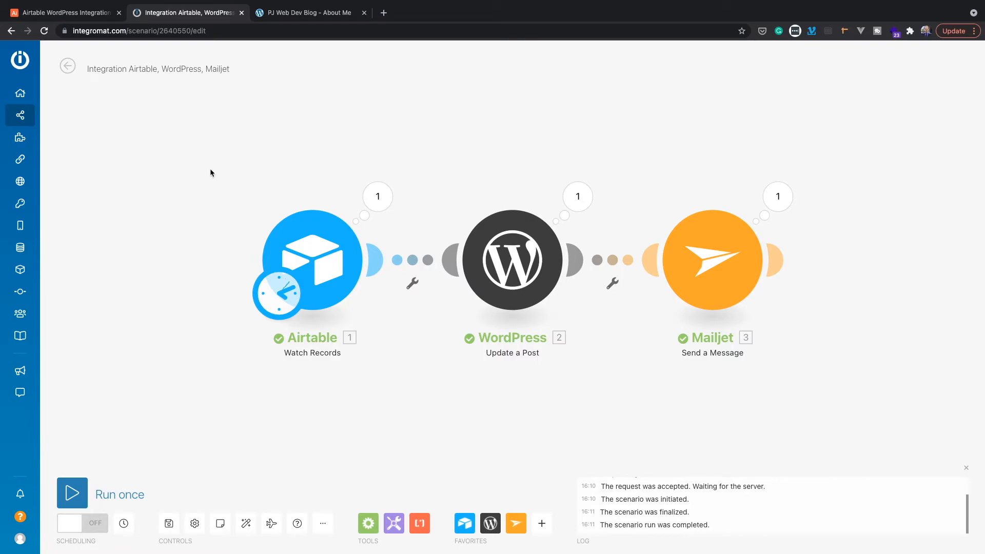
click(334, 15)
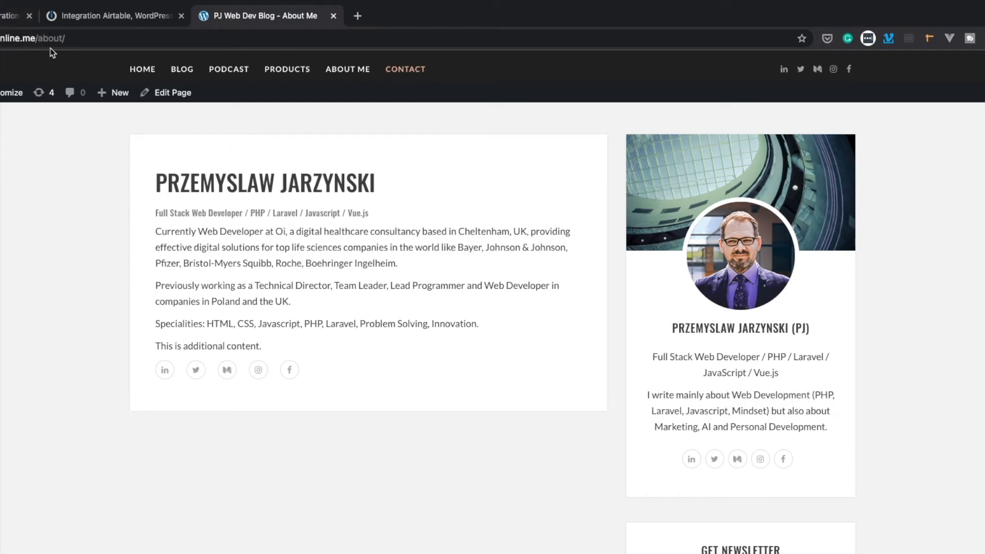
key(ctrl+shift+Tab)
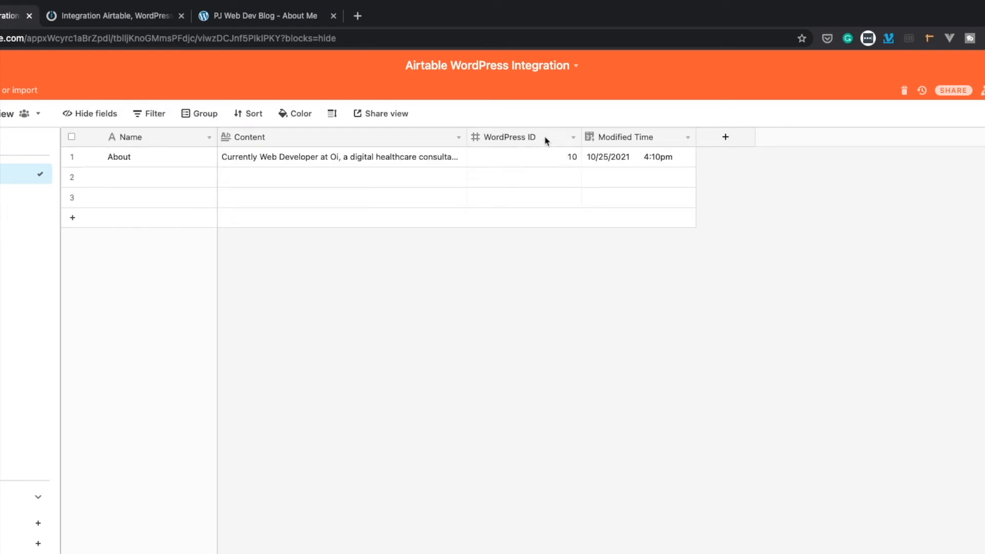
mouse_move(90, 15)
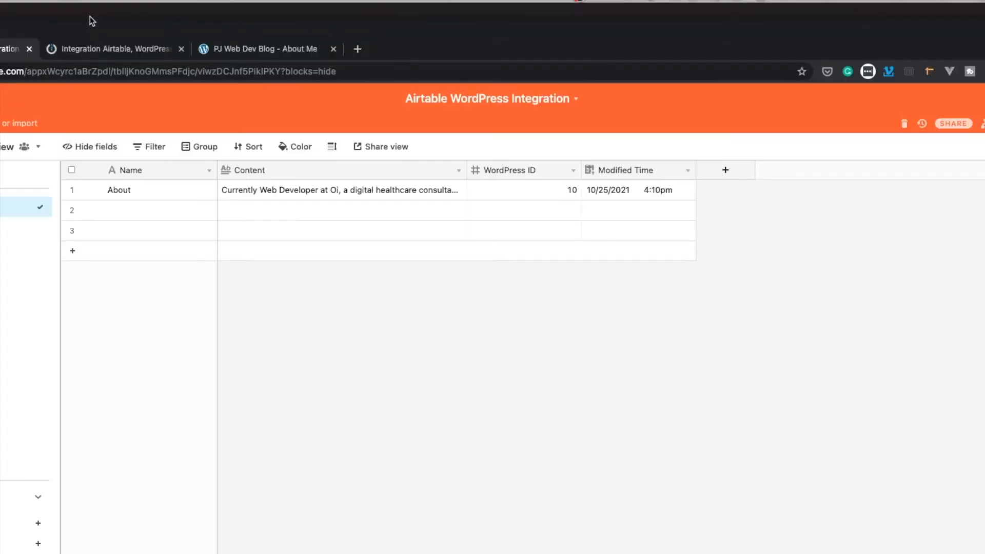
click(79, 51)
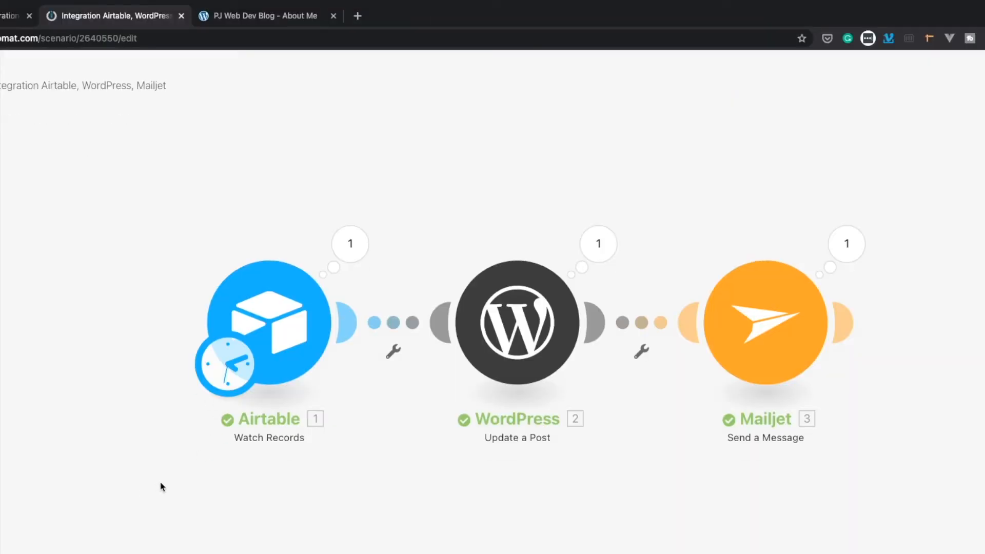
In Gmail, open the notification email "Page About has been updated" and follow its page link
click(263, 16)
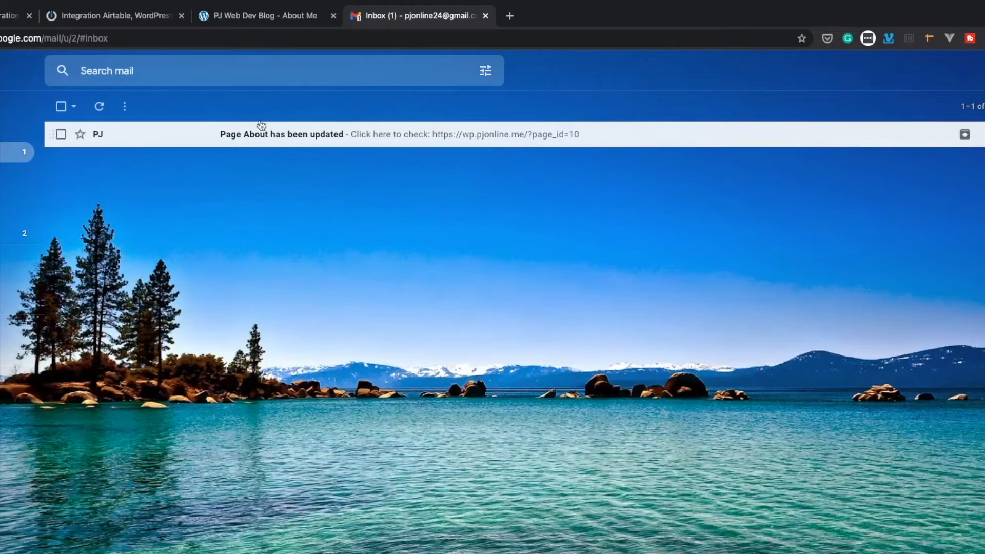
click(253, 138)
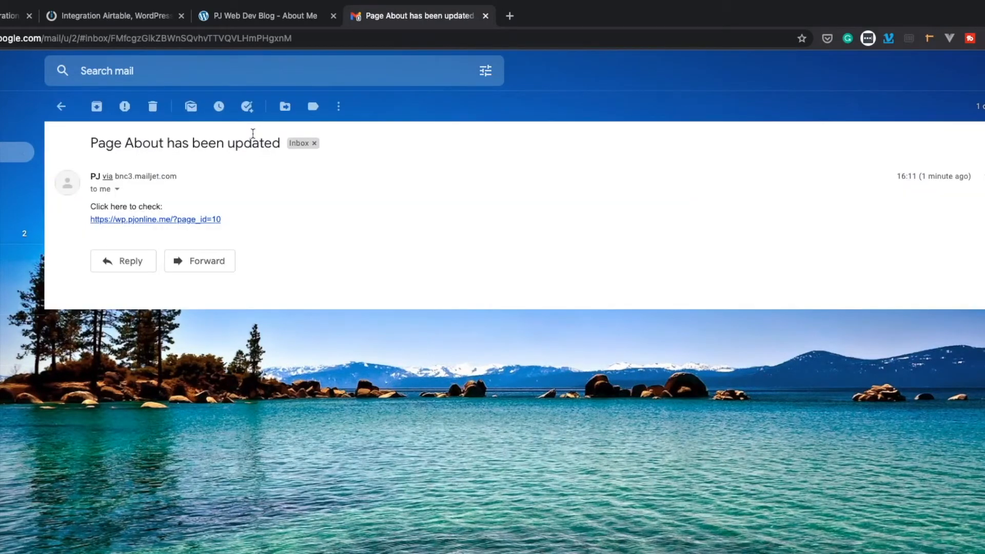
click(114, 219)
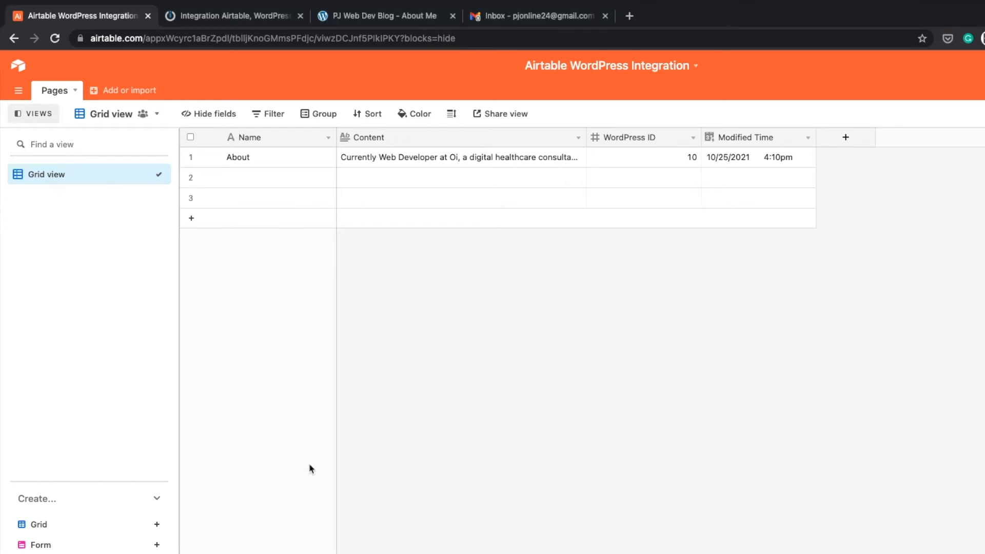
Add a new table named Products to the Airtable WordPress Integration base
click(127, 93)
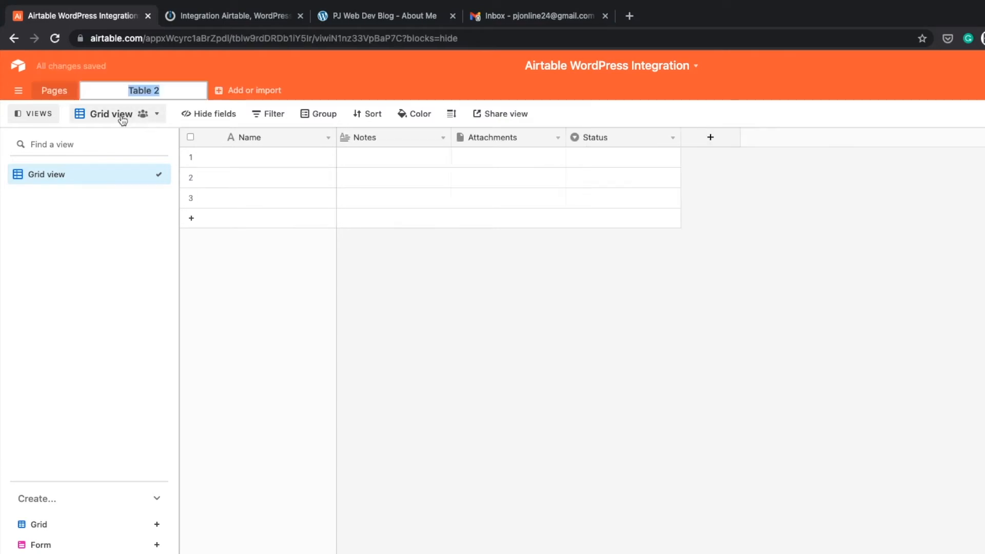
text(Products)
key(Return)
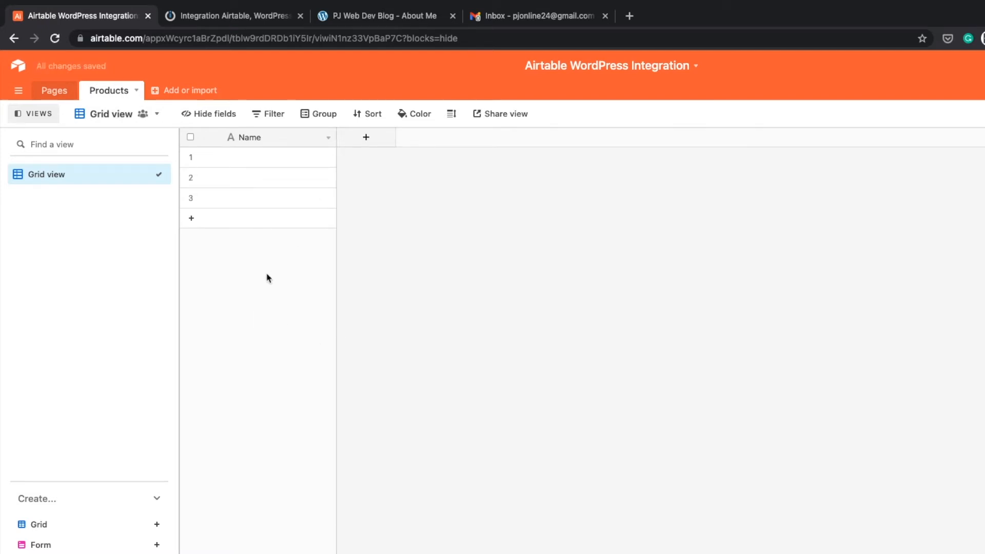
Add a Long text field named Short Description to the Products table, without rich text formatting
click(366, 137)
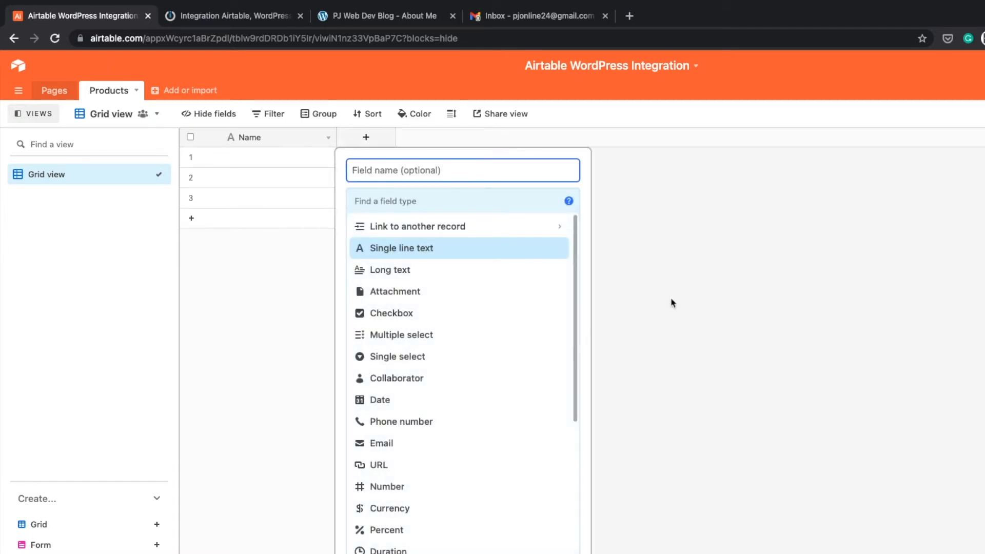
text(Short Description)
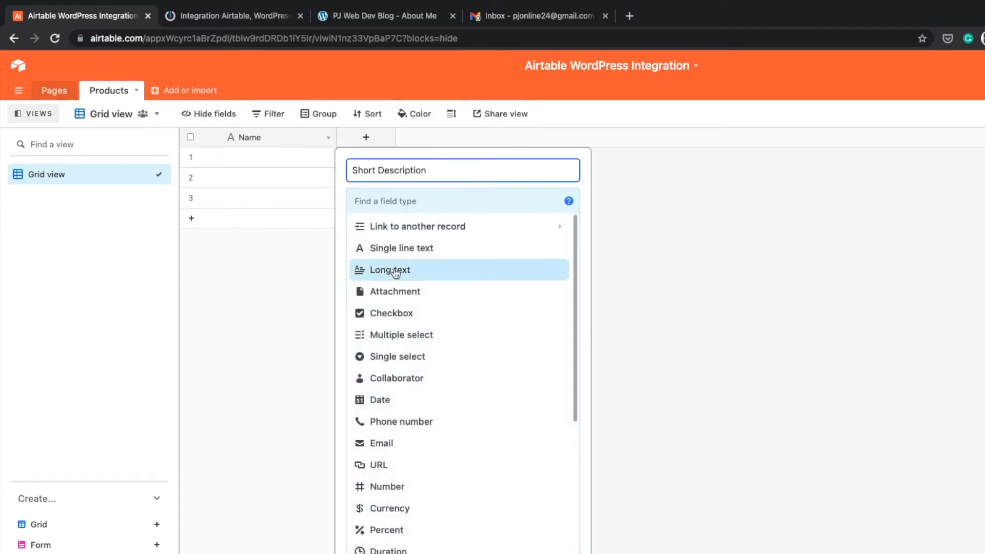
click(395, 270)
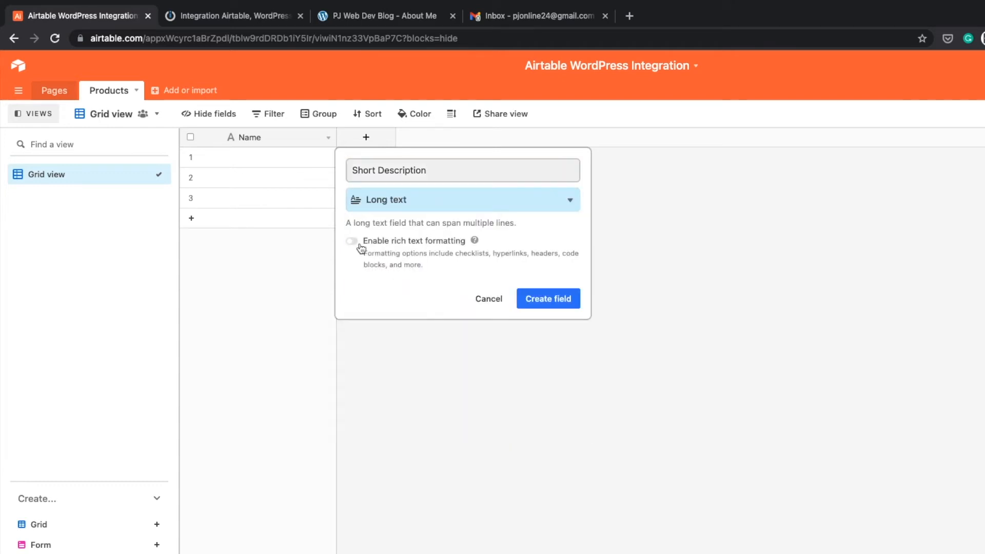
key(Return)
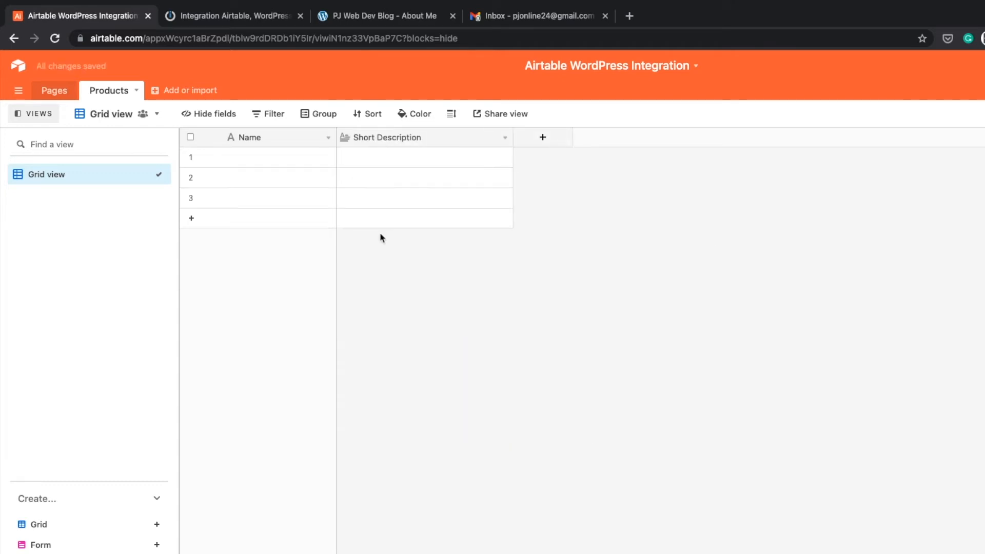
Add a Long text field named Description with rich text formatting enabled to the Products table
click(544, 137)
text(Description)
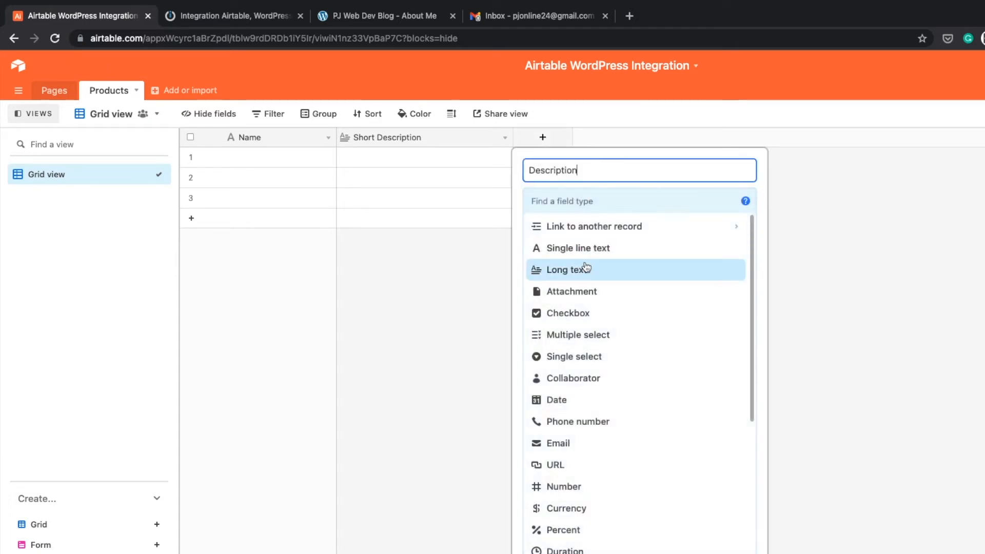
click(585, 272)
click(528, 241)
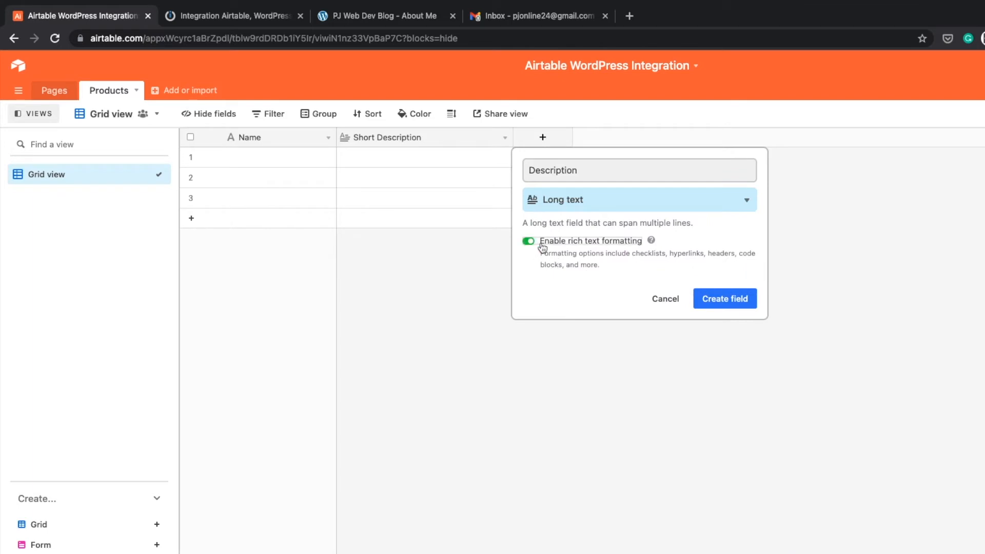
click(729, 298)
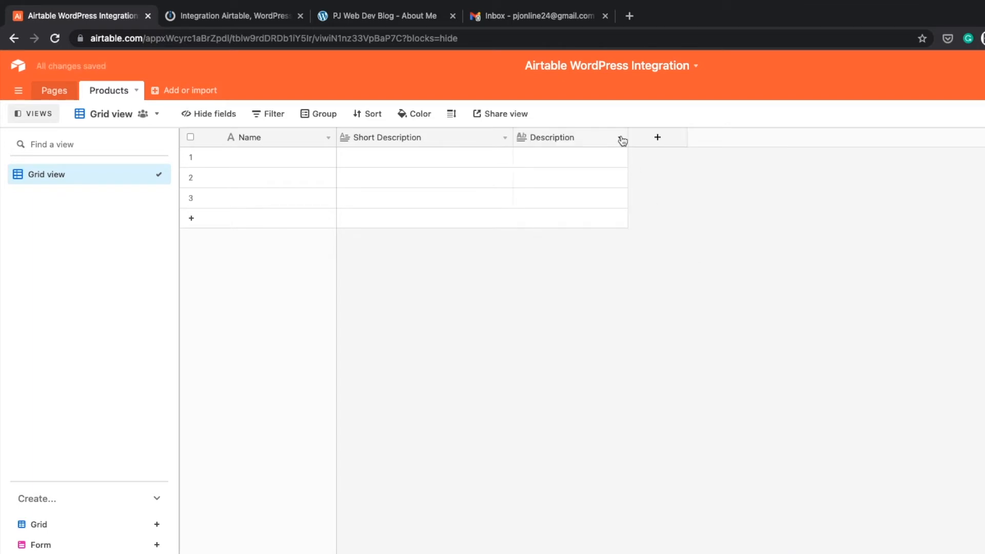
Add an Attachment field named Image to the Products table
click(733, 140)
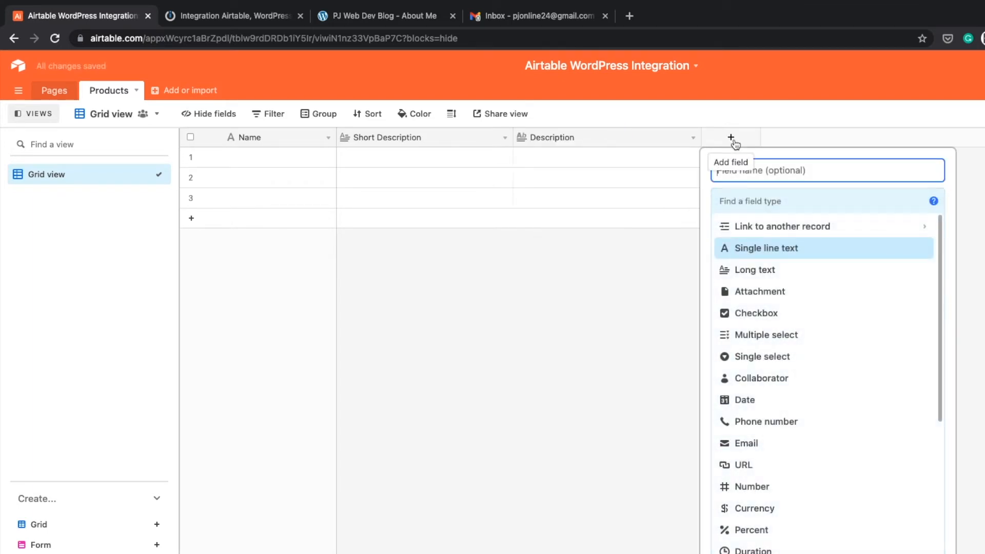
text(Image)
click(759, 291)
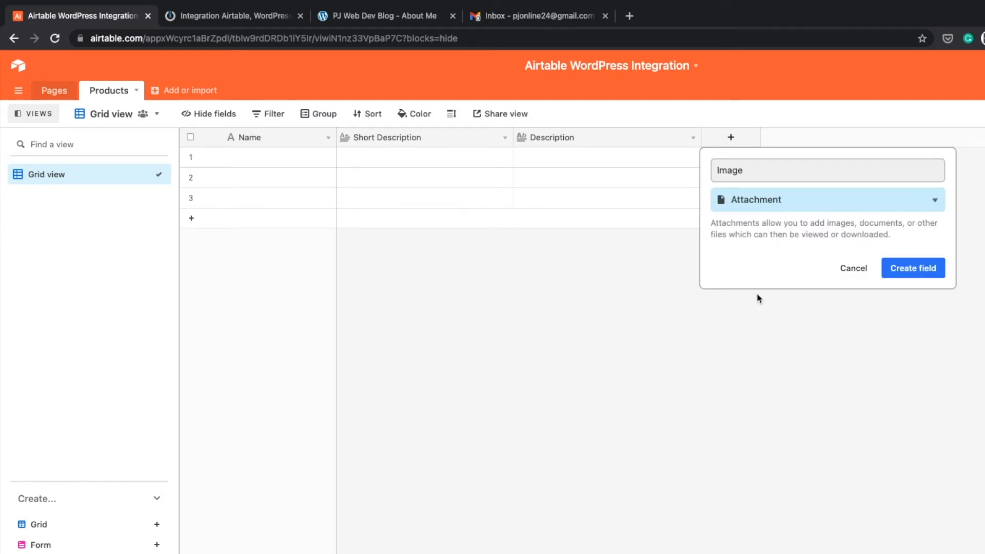
key(Return)
Add a single line text field "WordPress D" and a Last modified time field "Modified Time" covering all editable fields
click(844, 140)
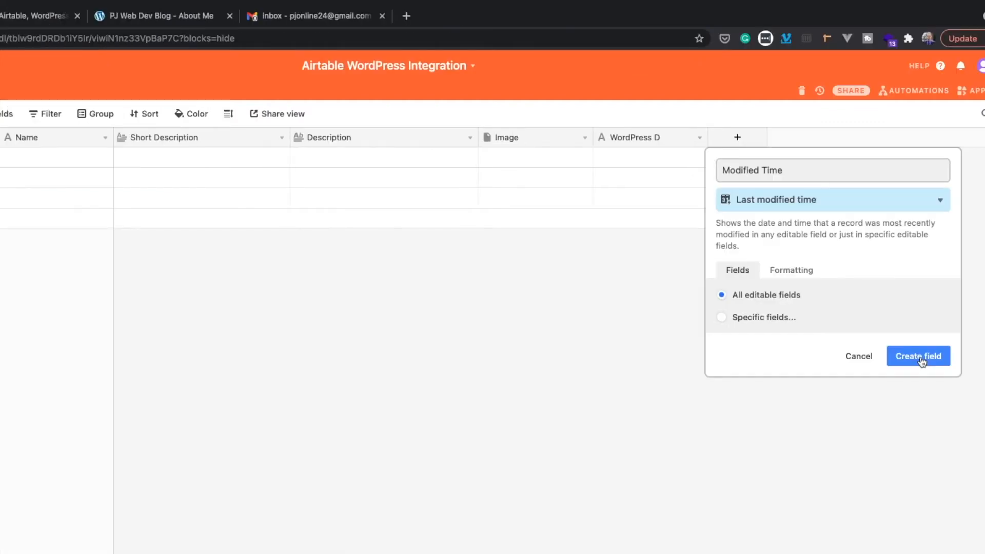
click(918, 357)
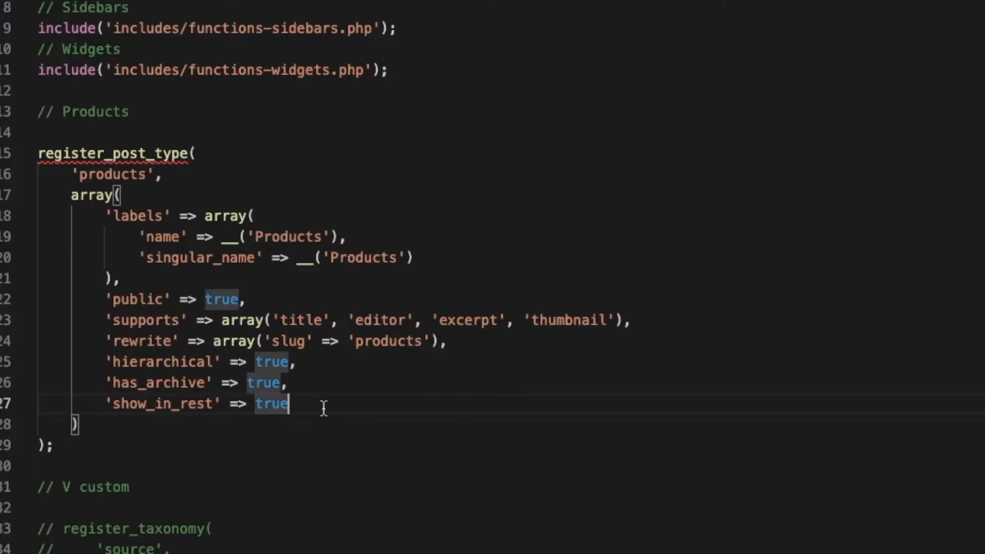
In the code editor, examine the show_in_rest and hierarchical settings in the products post type registration
drag(323, 407, 97, 404)
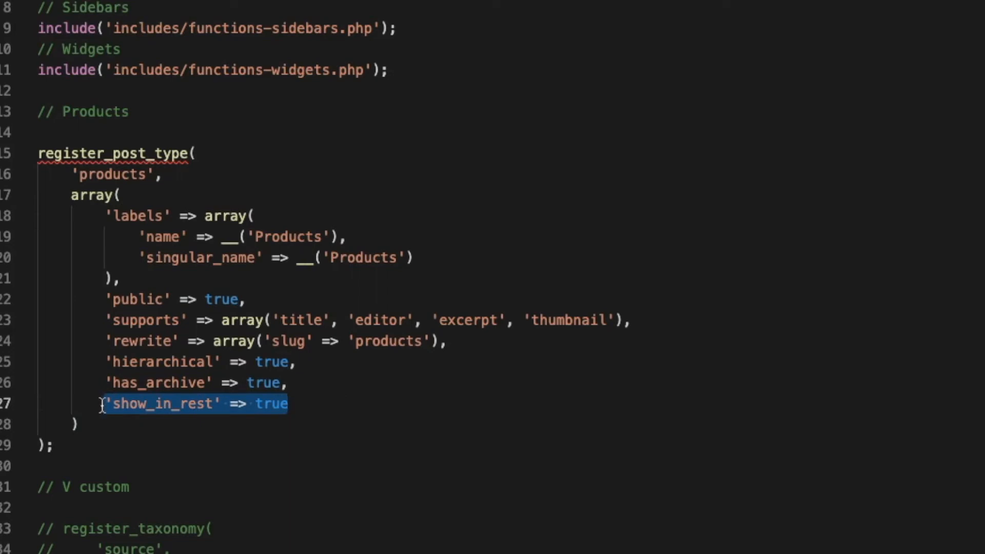
double_click(266, 404)
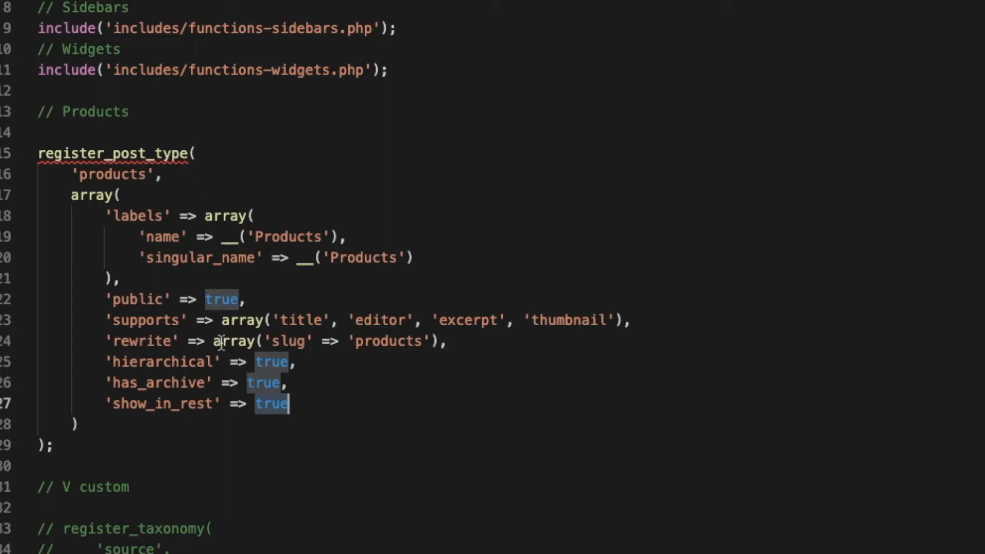
click(187, 362)
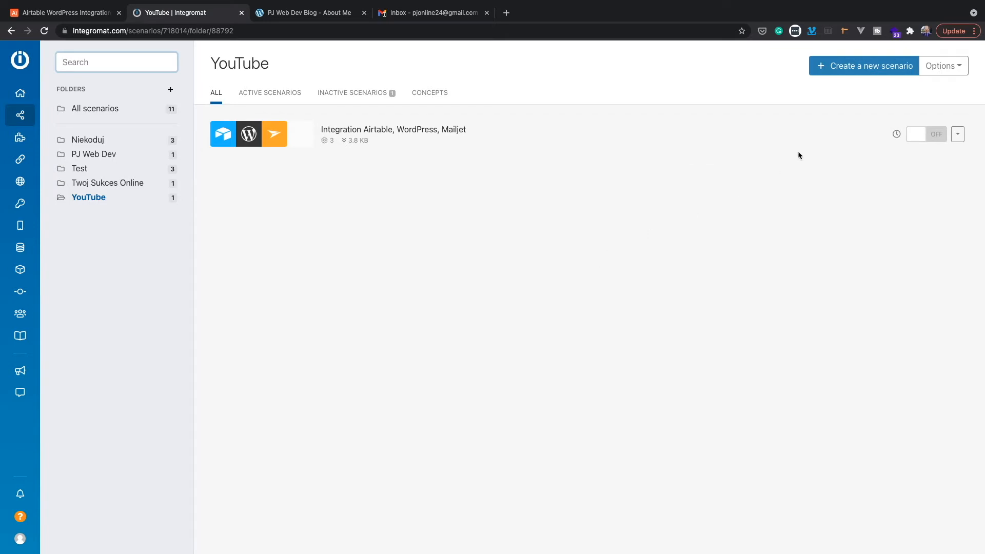
Create a new scenario that starts with an Airtable Watch Records module
click(858, 71)
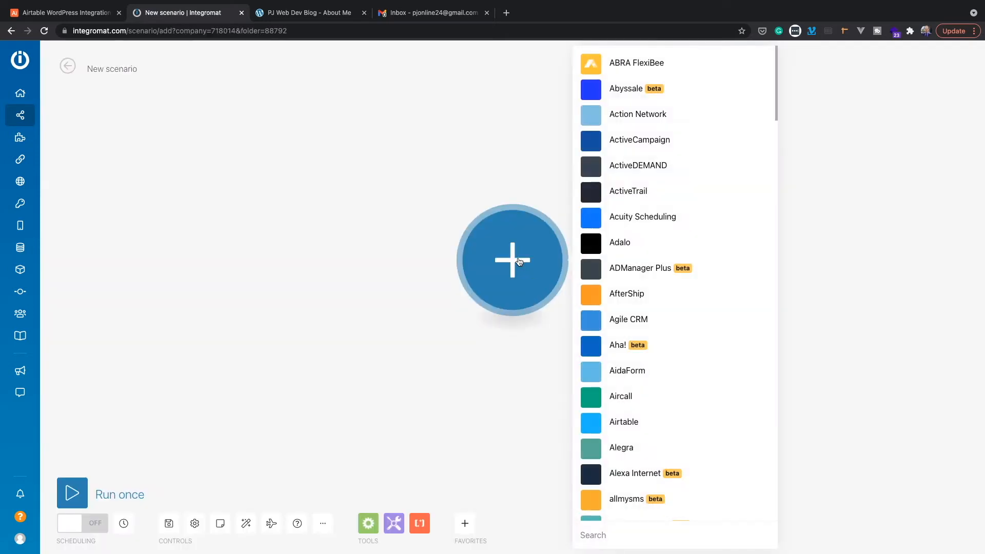
text(airt)
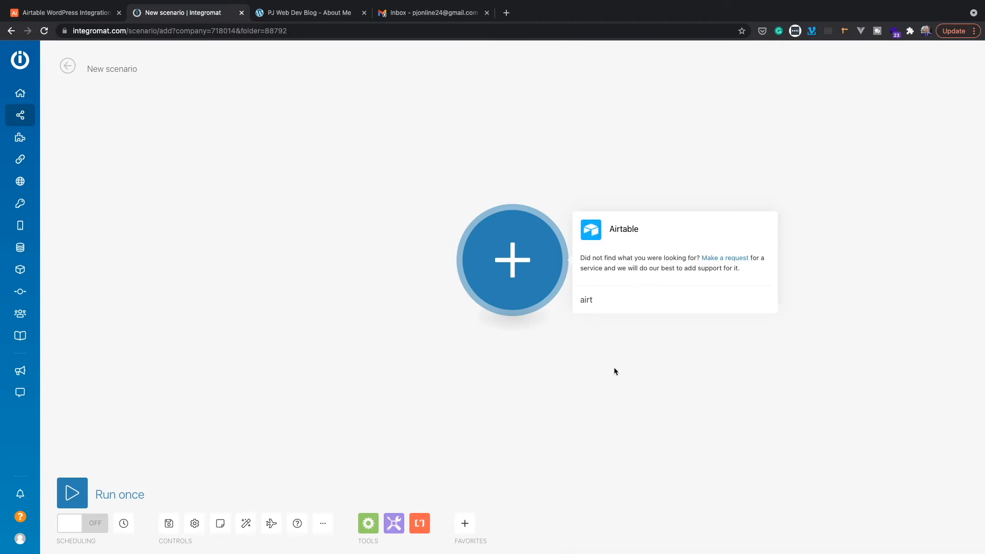
click(627, 232)
click(630, 127)
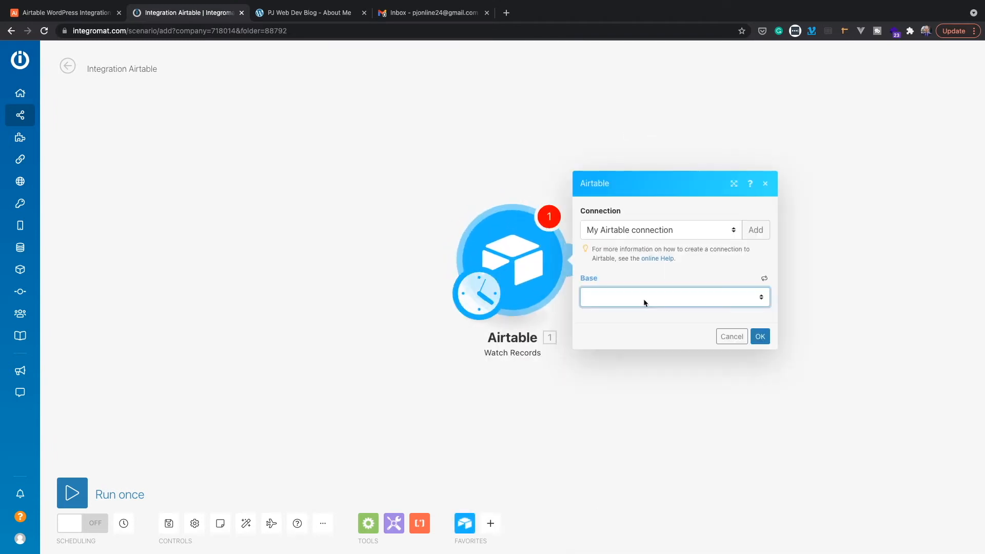
Point the Watch Records module at the Products table of the Airtable WordPress Integration base
click(644, 303)
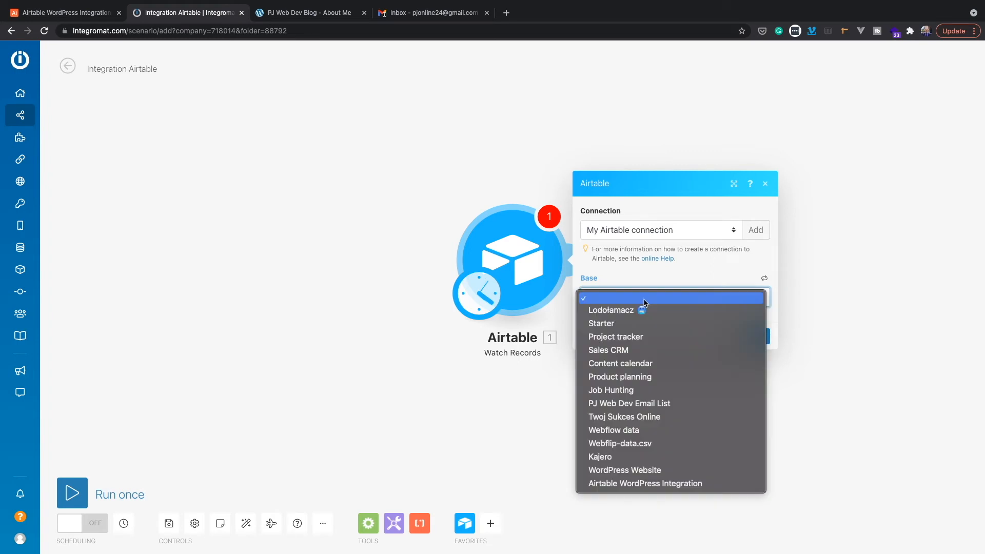
click(631, 486)
click(637, 322)
click(626, 345)
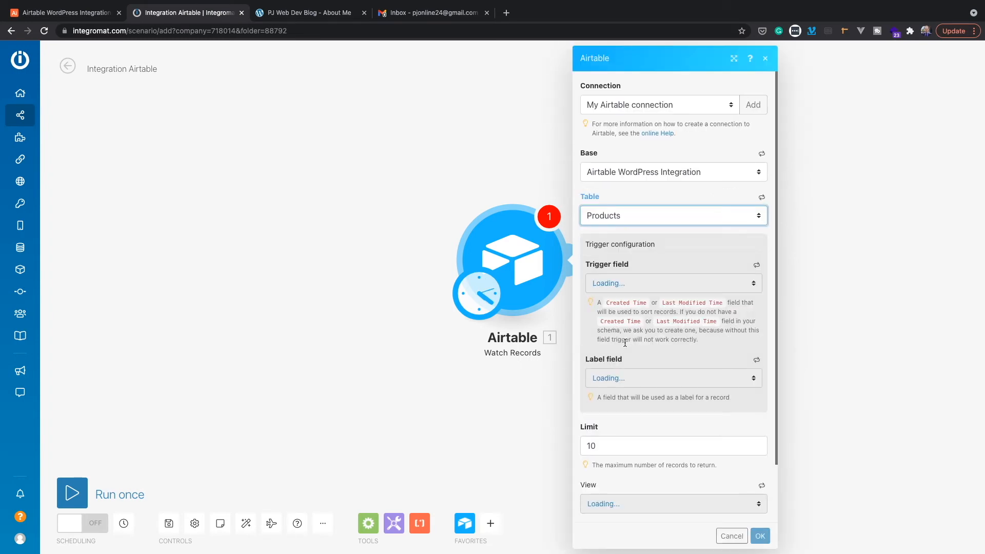
Set Modified Time as the trigger field and Name as the label field, and start watching records from now on
click(647, 284)
click(648, 297)
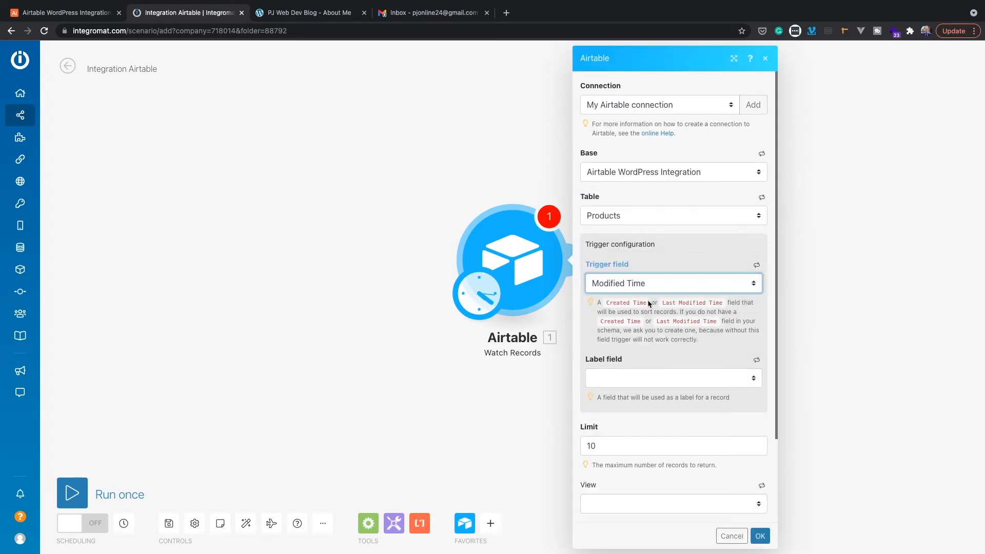
click(629, 383)
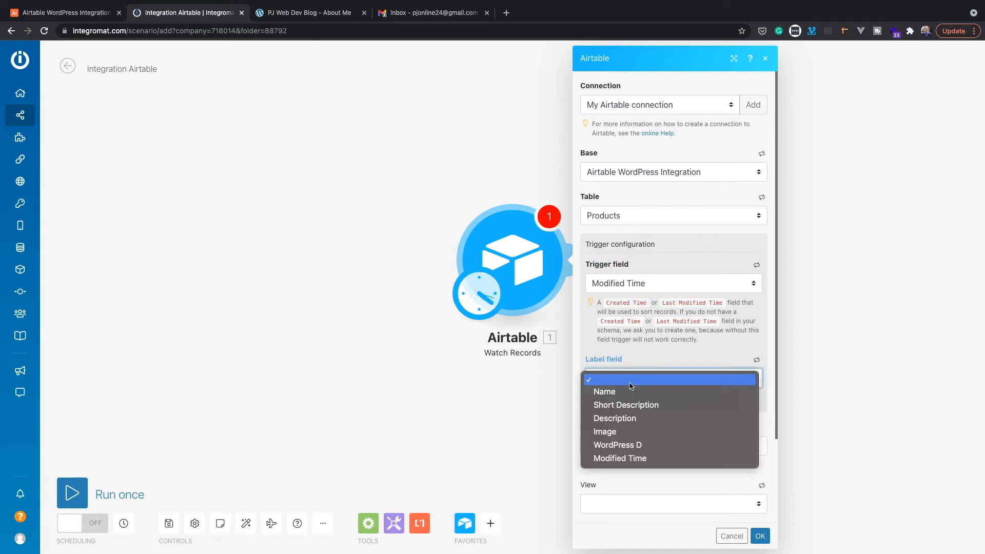
click(630, 390)
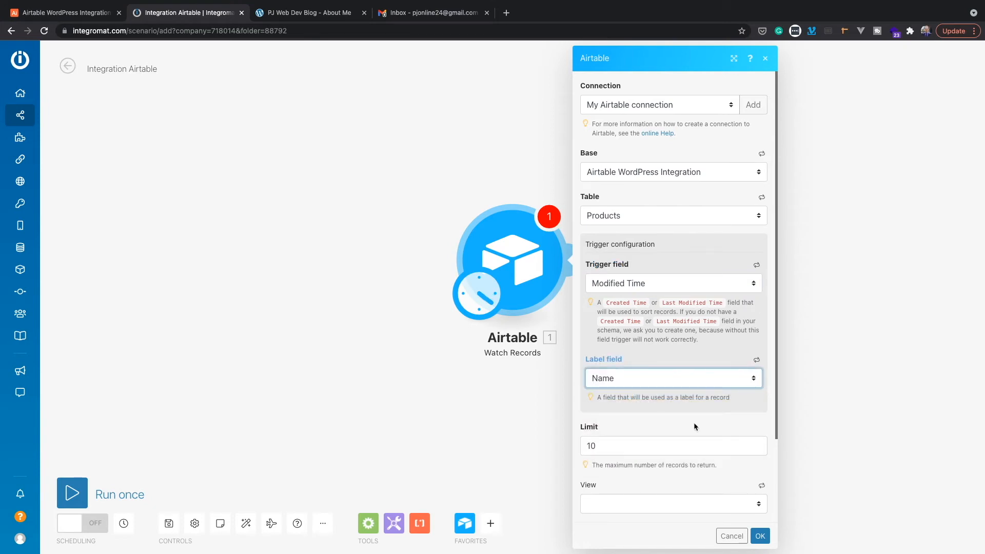
click(760, 536)
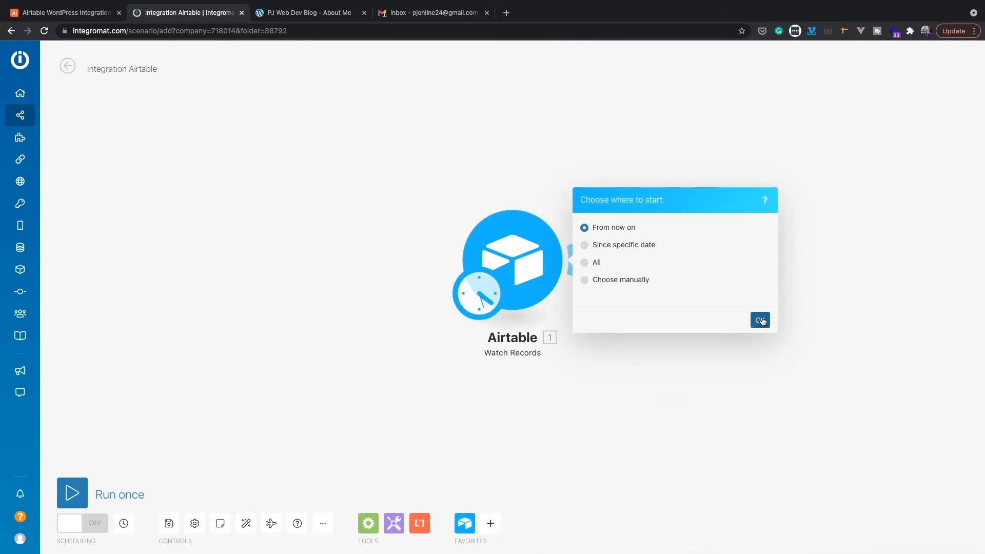
click(761, 320)
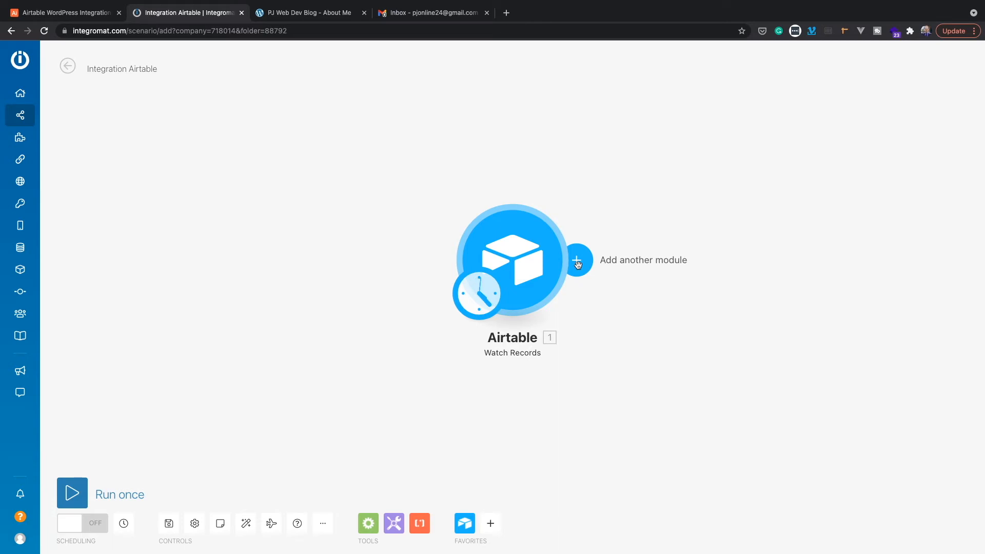
Add an HTTP Get a file module after Airtable and take its URL from the Airtable Image field
click(577, 264)
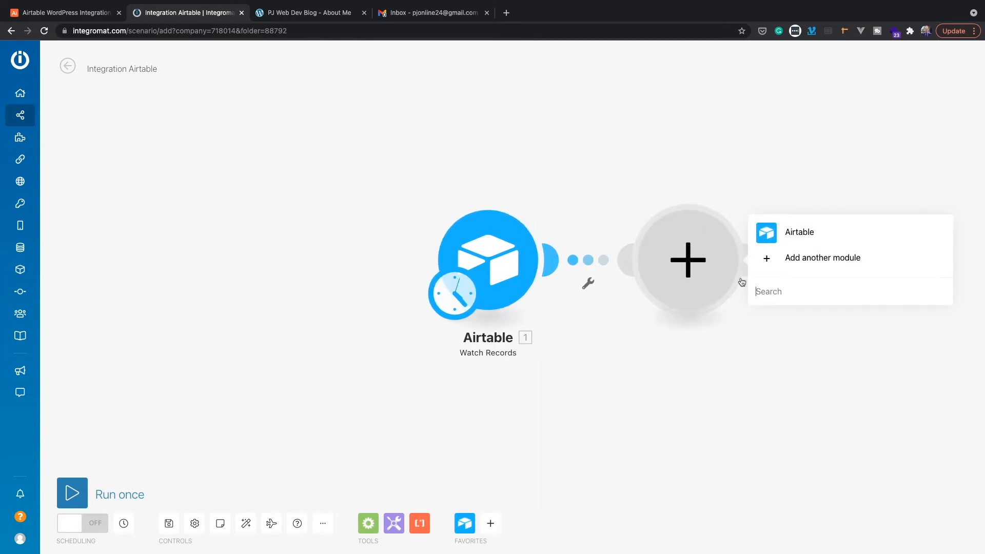
click(781, 300)
text(http)
click(779, 248)
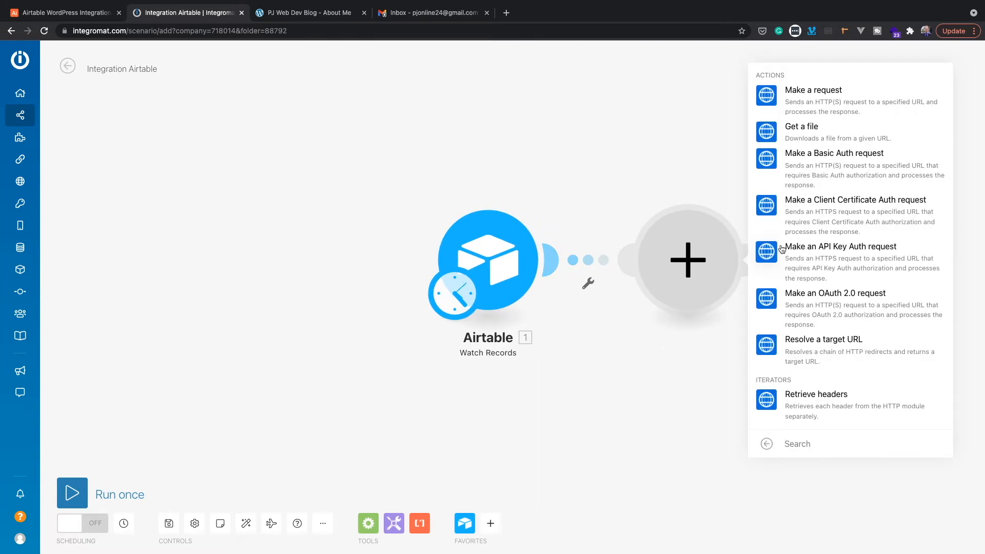
click(805, 133)
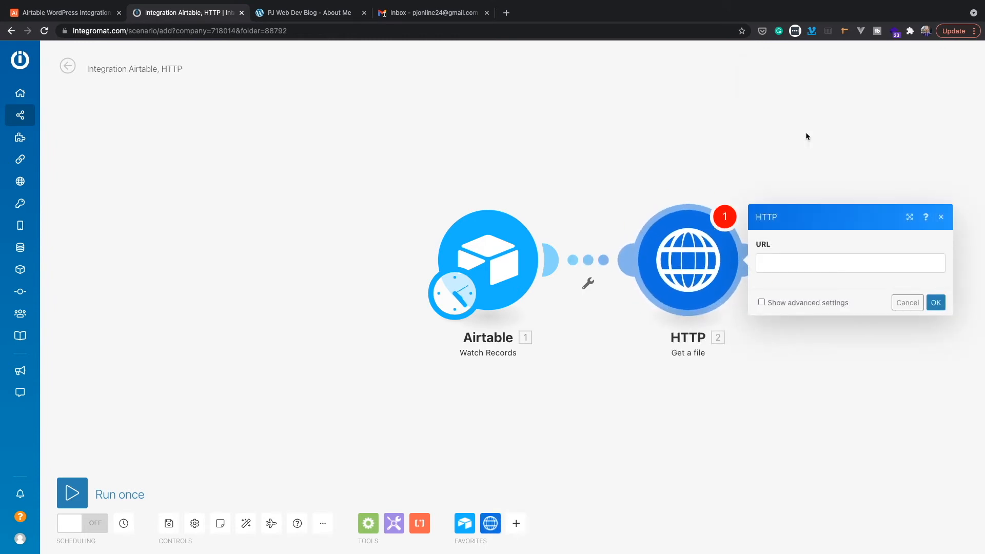
click(796, 266)
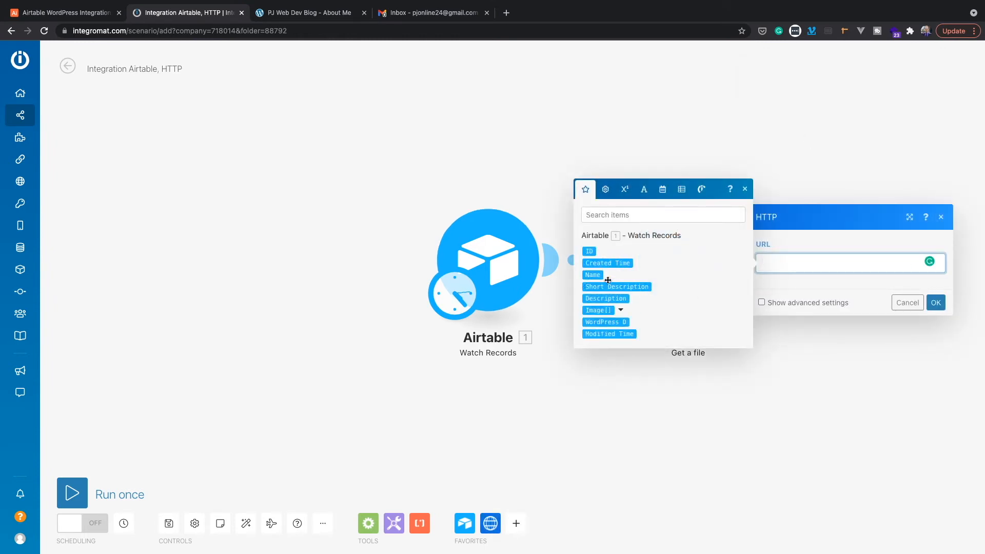
click(620, 309)
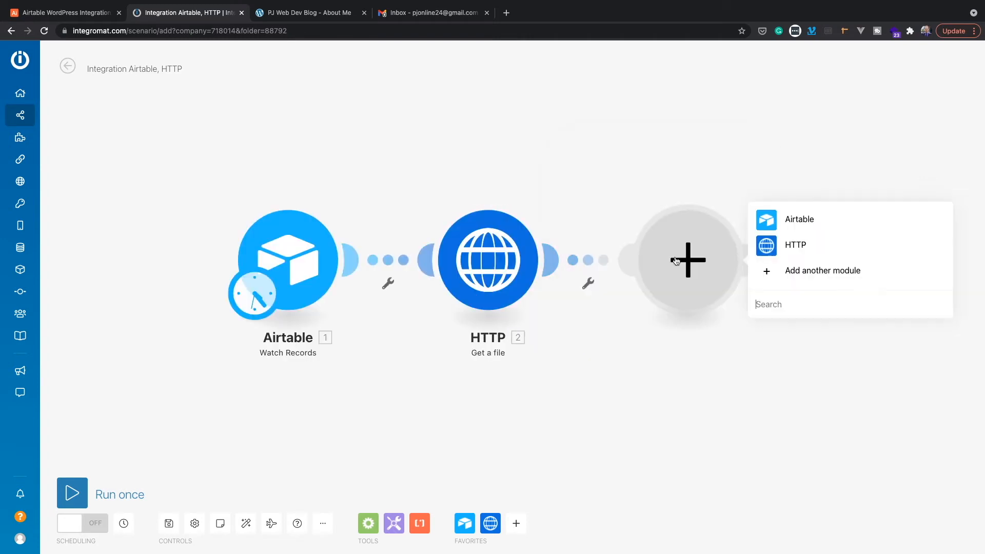
Add a WordPress Create a Media Item module that takes its data and file name from the HTTP file
text(wordpre)
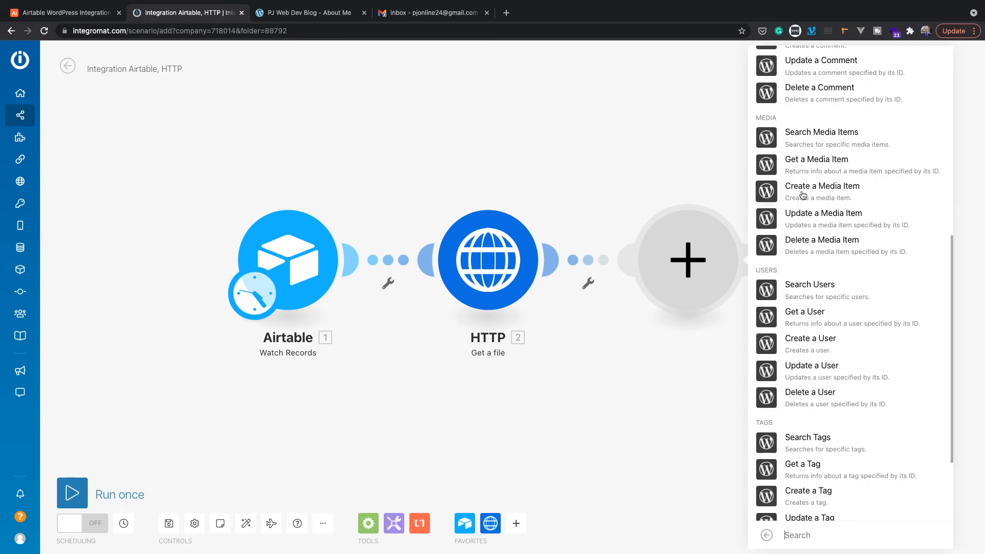
click(803, 191)
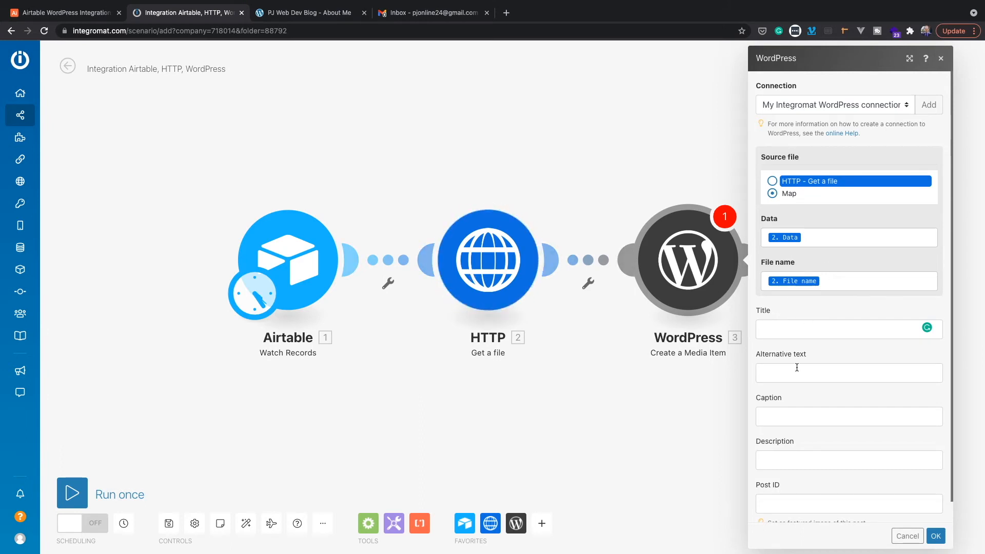
click(936, 536)
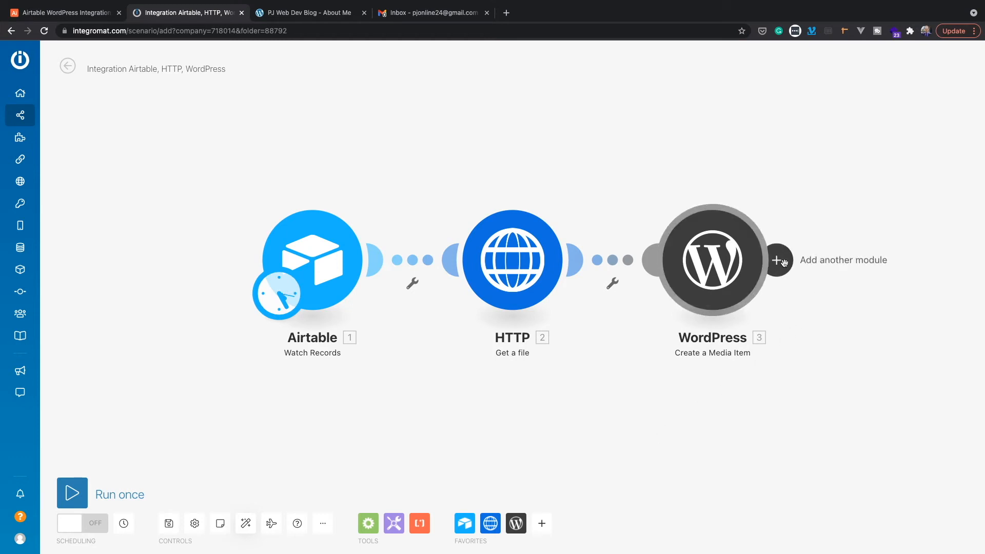
Add a Router after the WordPress Create a Media Item module
click(784, 263)
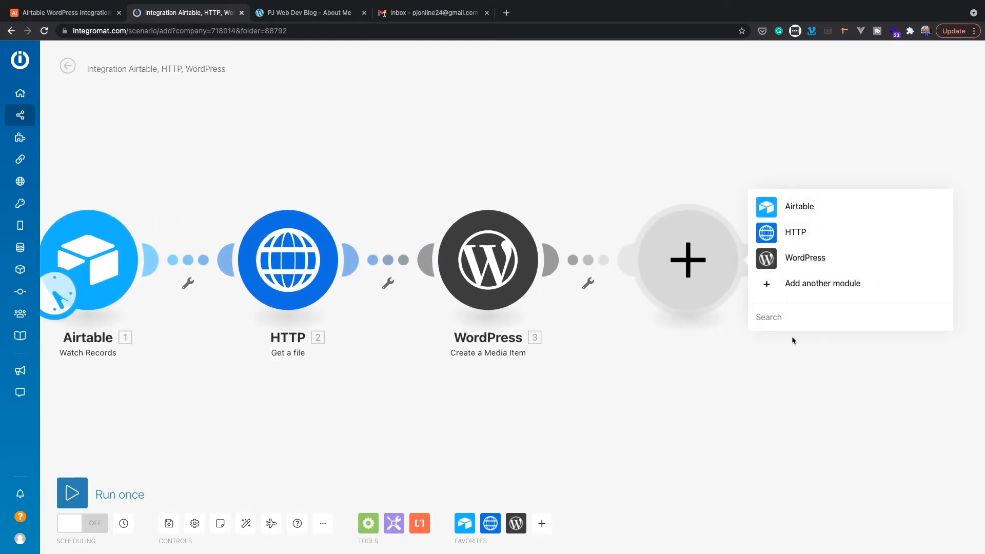
text(route)
click(792, 193)
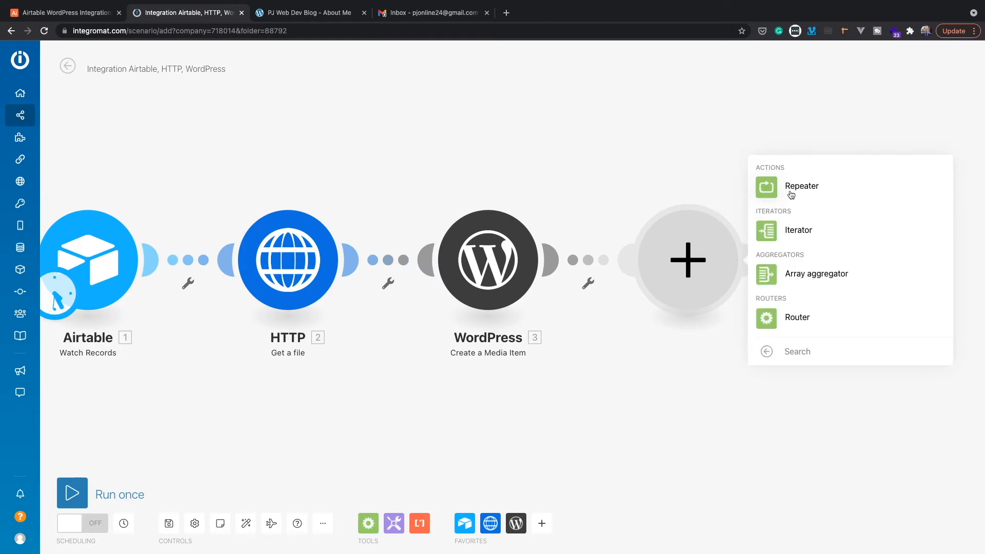
click(800, 323)
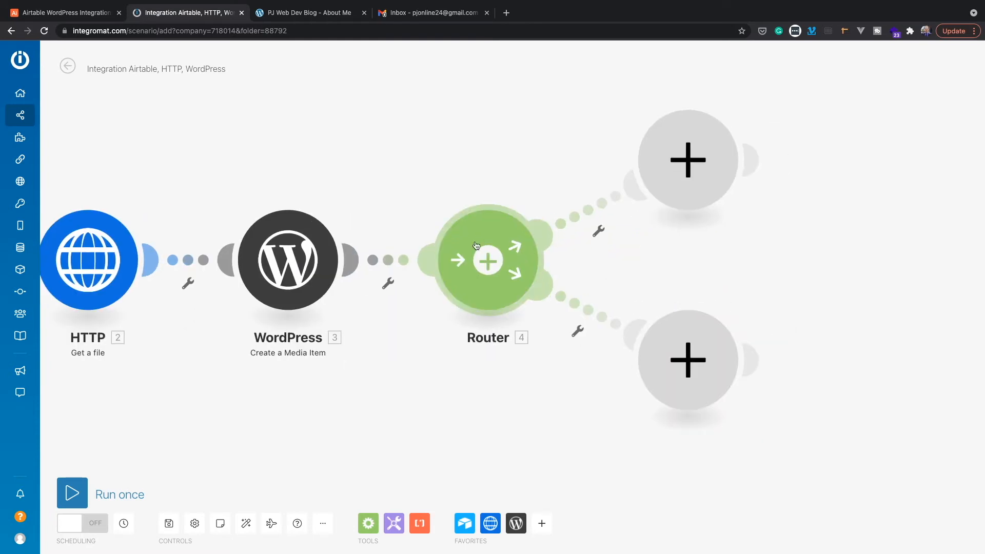
Review the Products records in Airtable and, back in the Integromat scenario, label the filter on the router's first route "Create"
click(85, 17)
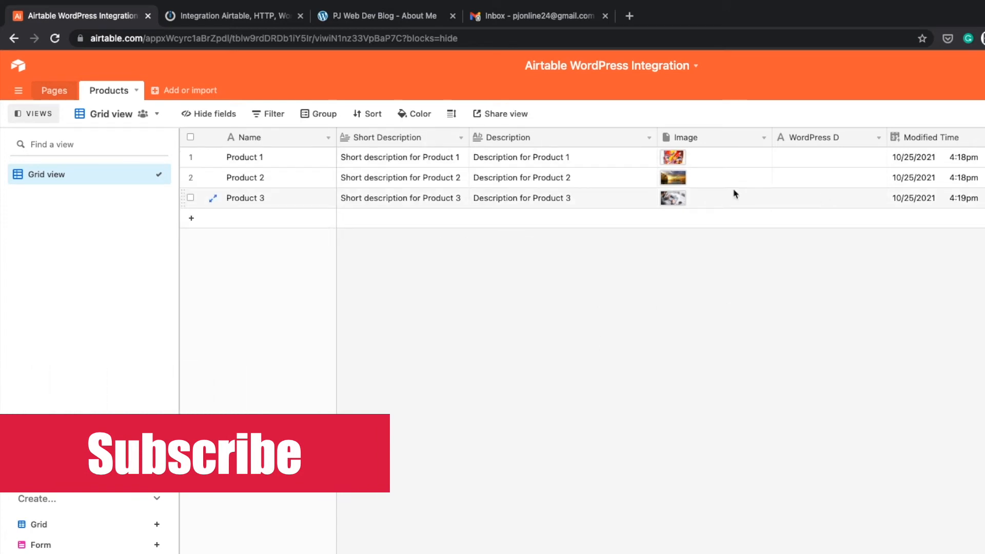
click(208, 21)
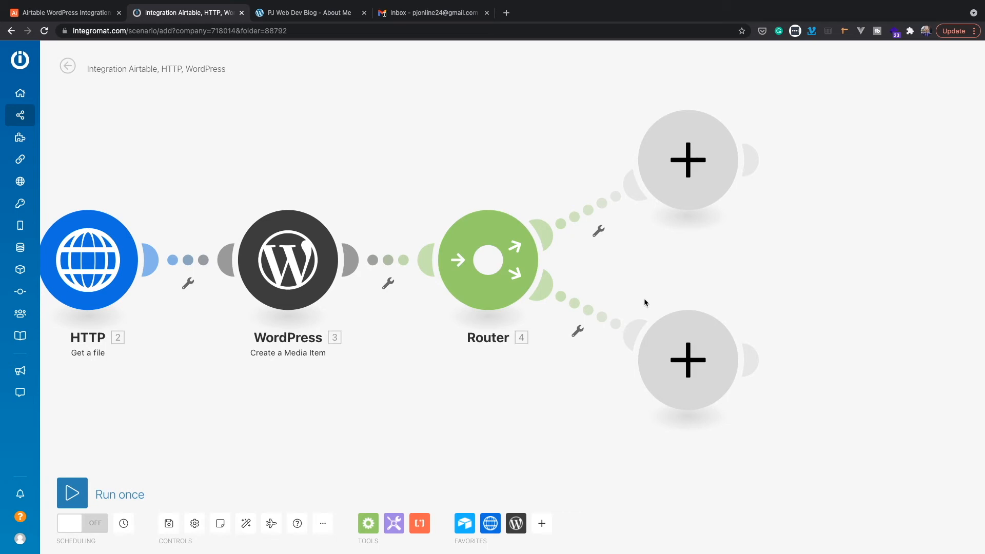
click(598, 232)
click(646, 135)
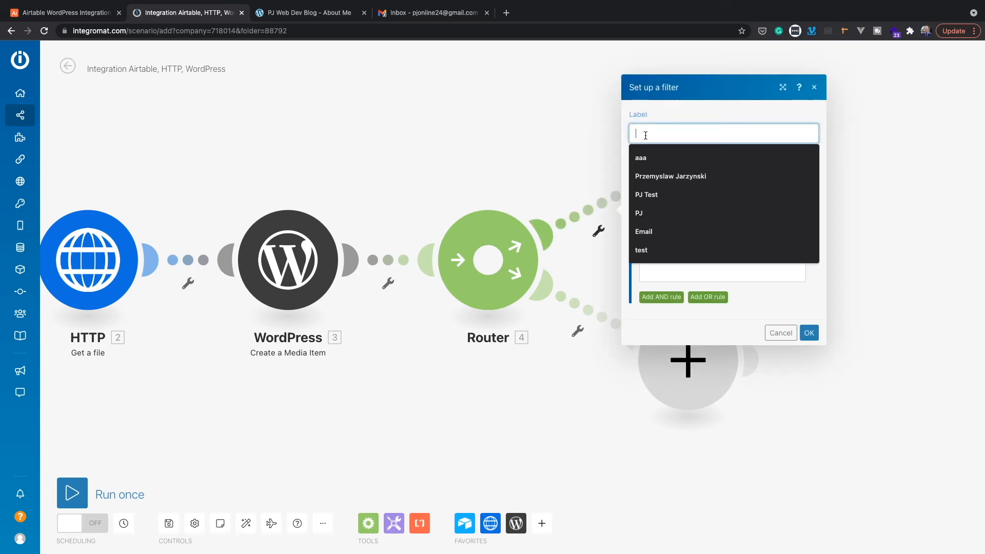
text(Create)
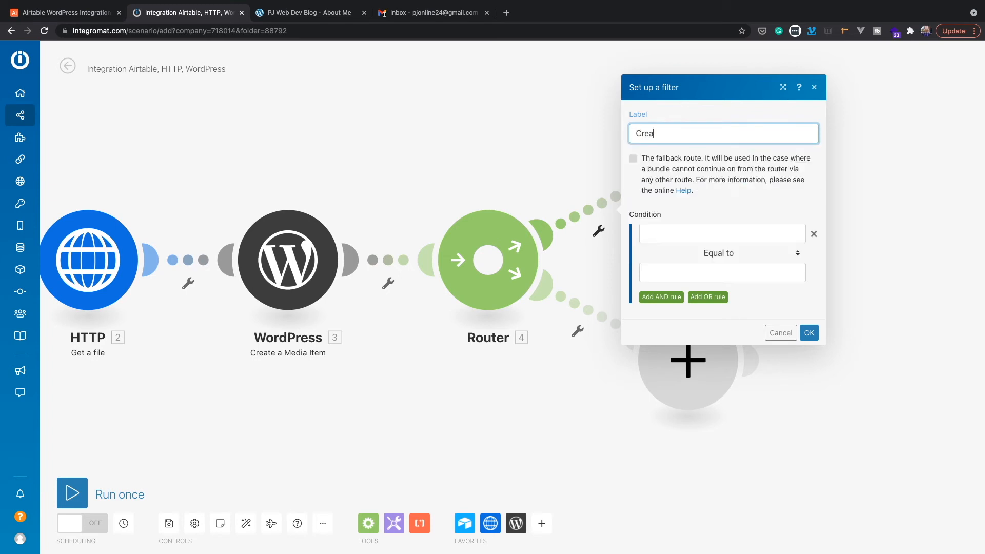
Base the Create filter's condition on the Airtable WordPress ID field, choose its comparison operator and save the filter
click(662, 237)
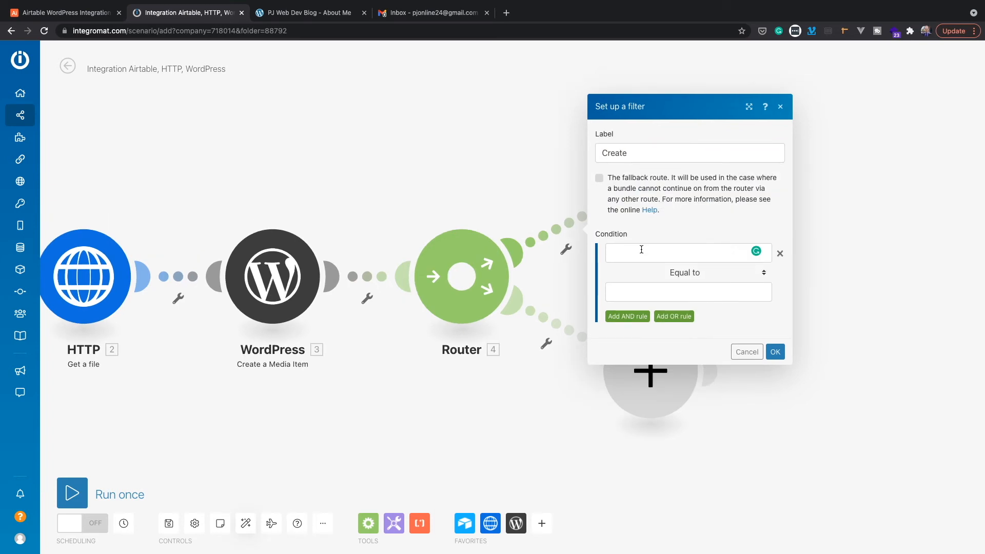
click(641, 250)
scroll(842, 333, down, 5)
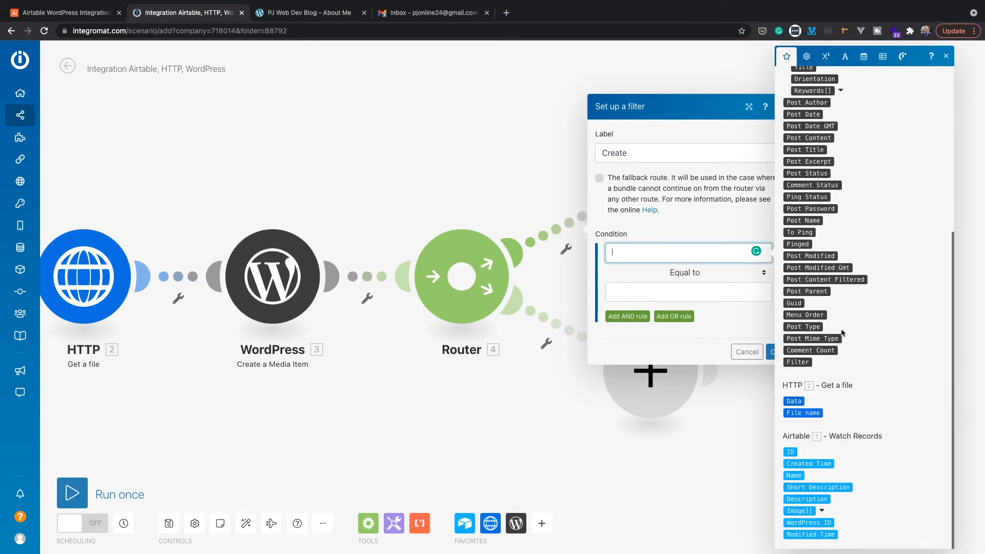
click(804, 523)
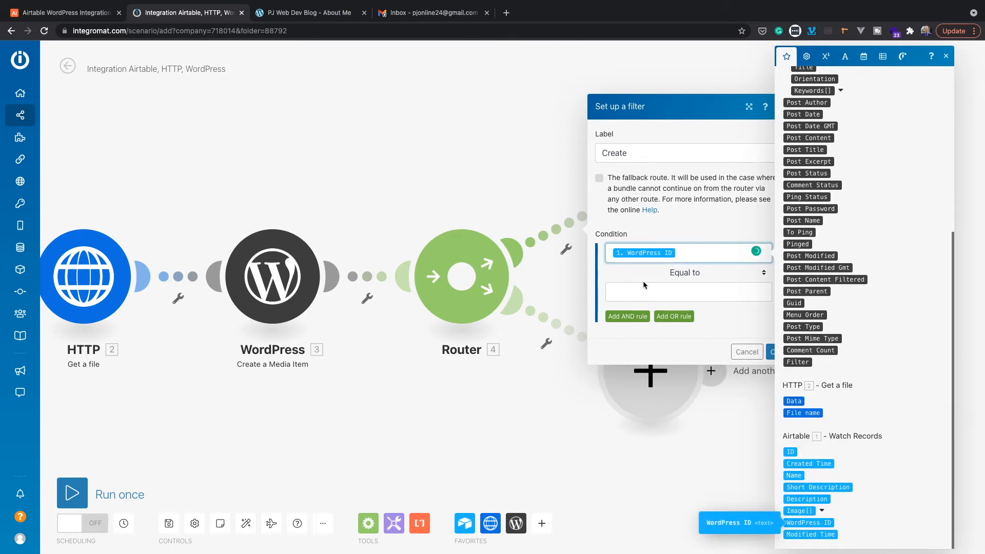
click(667, 273)
click(740, 247)
click(775, 342)
Set up a filter labelled "Update" on the router's second route, with a condition on the Airtable WordPress ID field
click(546, 343)
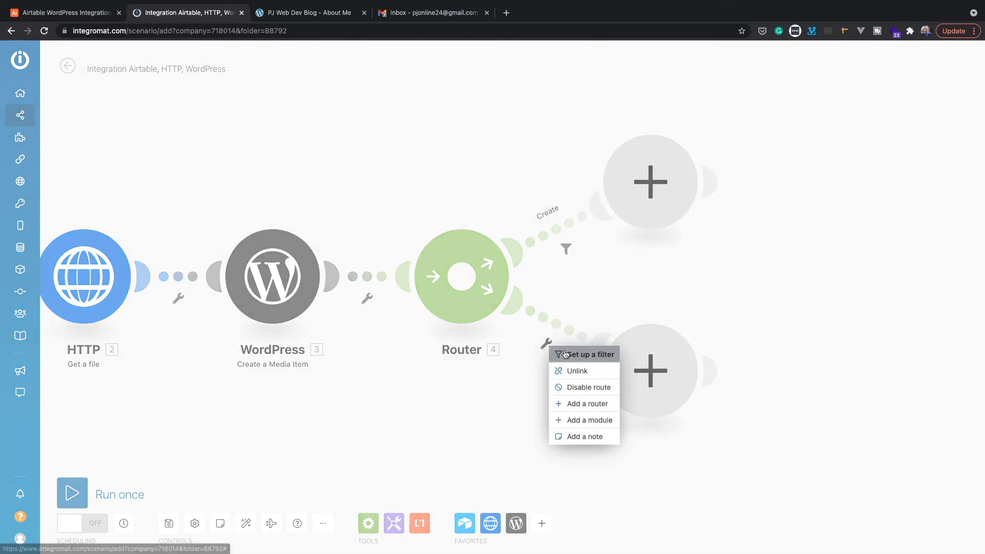
click(585, 353)
click(617, 245)
text(Update)
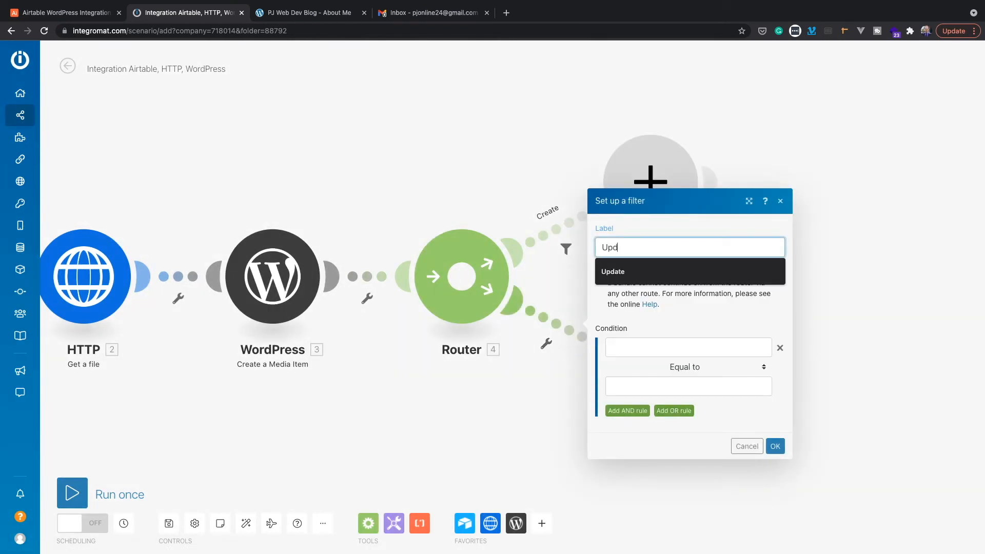
click(687, 347)
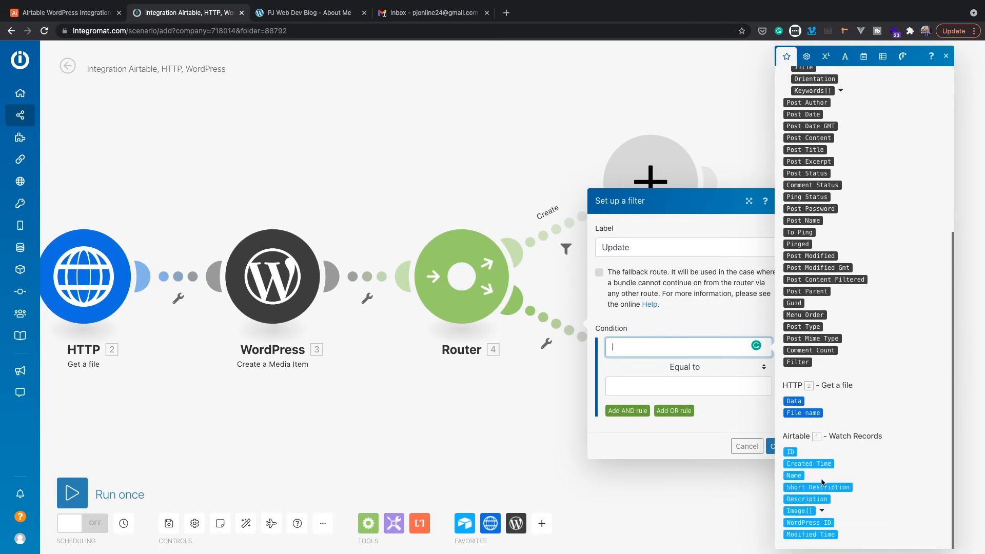
click(809, 522)
click(687, 367)
click(708, 366)
click(774, 435)
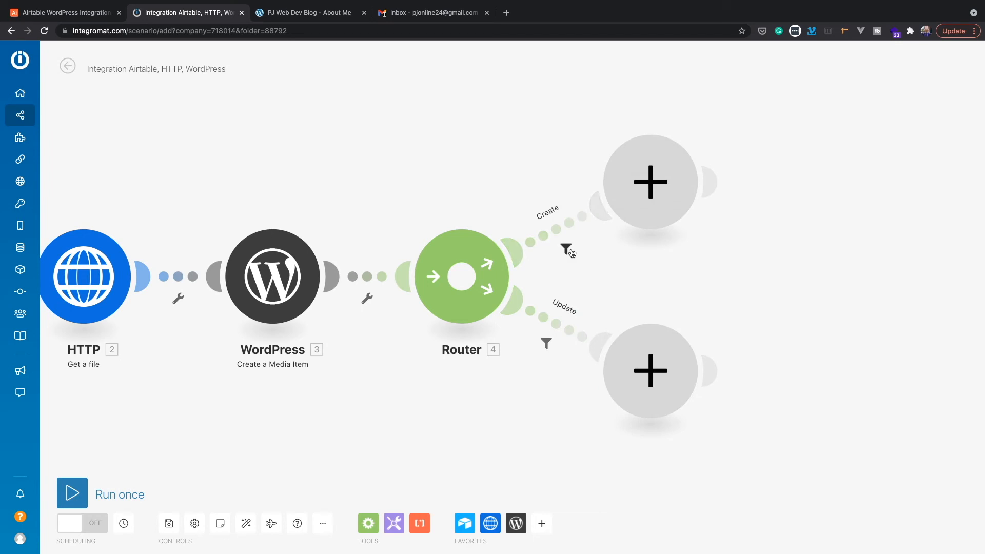
Add a WordPress Create a Post module on the Create route, mapping Title to Airtable's Name and Content to its Description
click(646, 195)
click(754, 179)
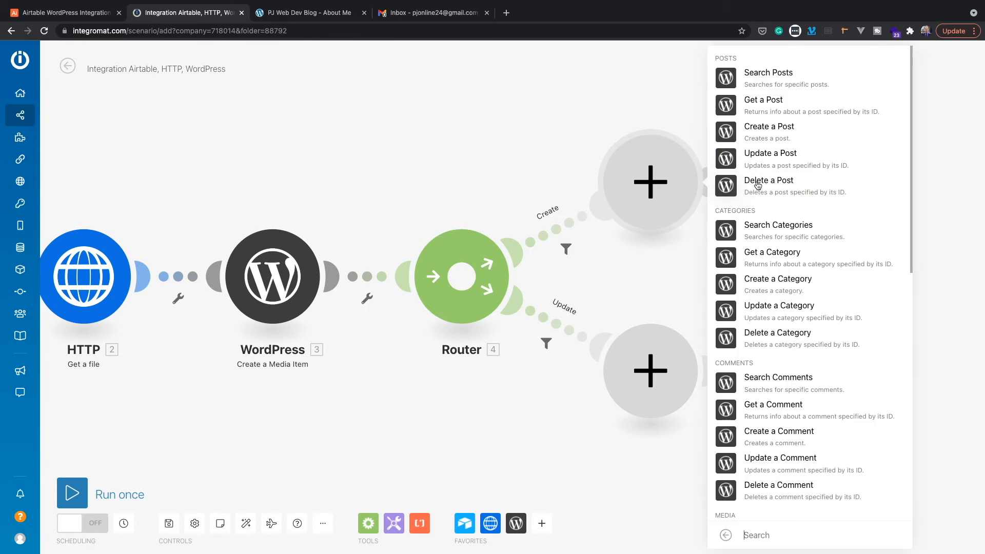
click(769, 128)
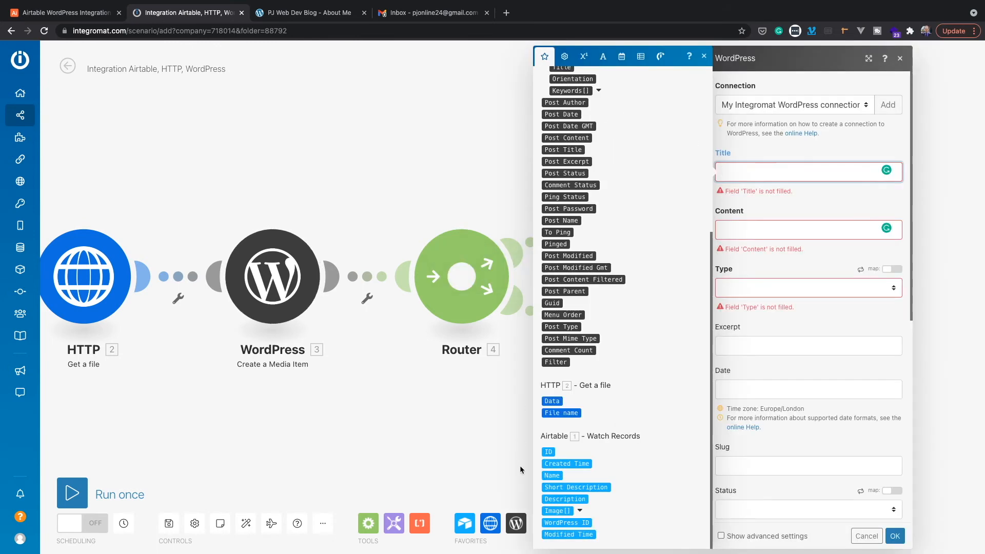
click(554, 475)
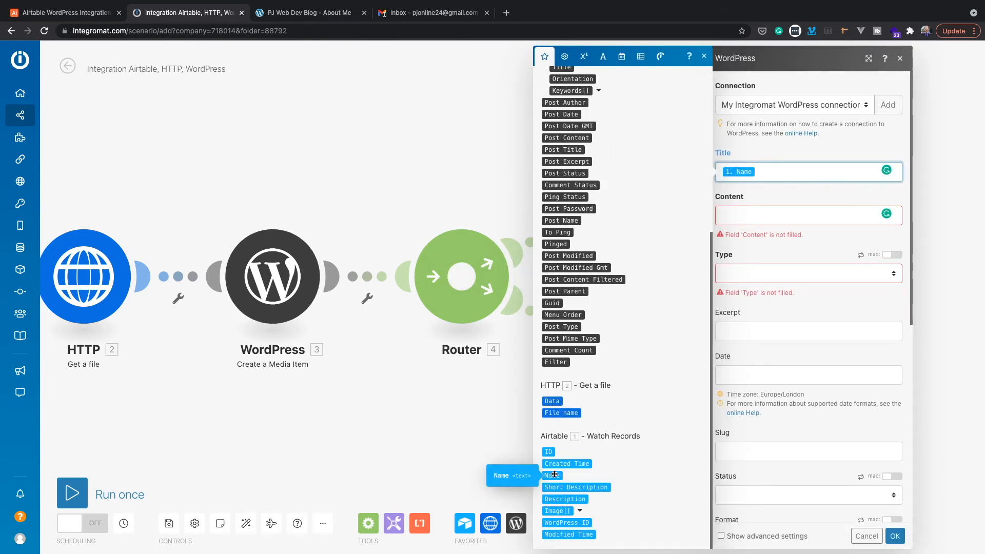
click(743, 213)
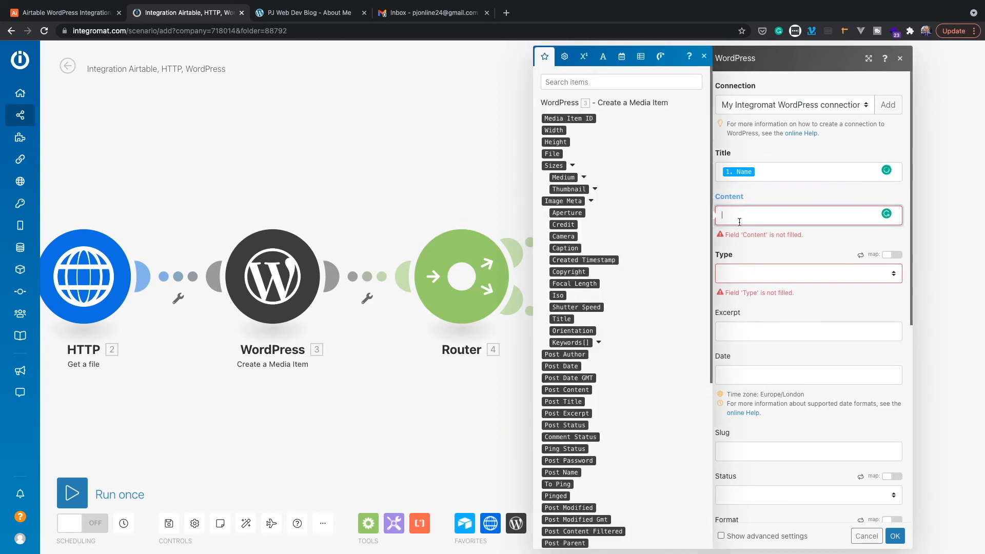
scroll(611, 365, down, 1)
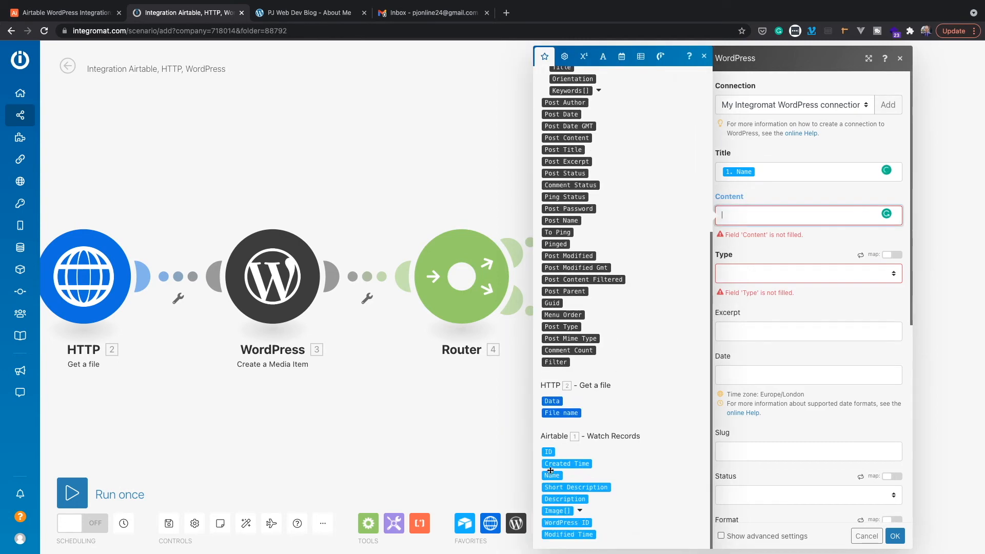
click(548, 500)
Set the new post's Type to Products, map Excerpt to Airtable's Short Description, set Status to Publish and save the module
click(764, 260)
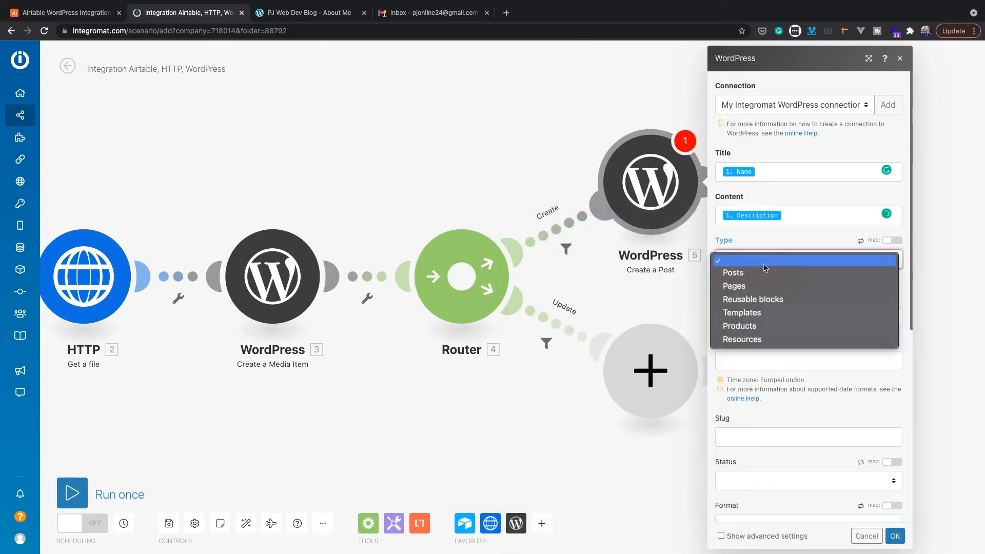
click(764, 326)
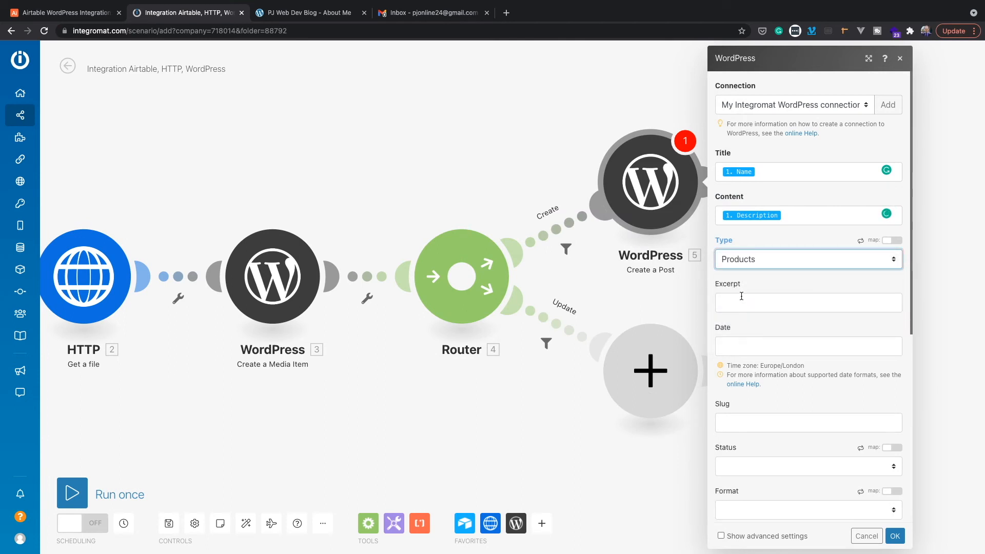
click(741, 301)
scroll(696, 343, down, 5)
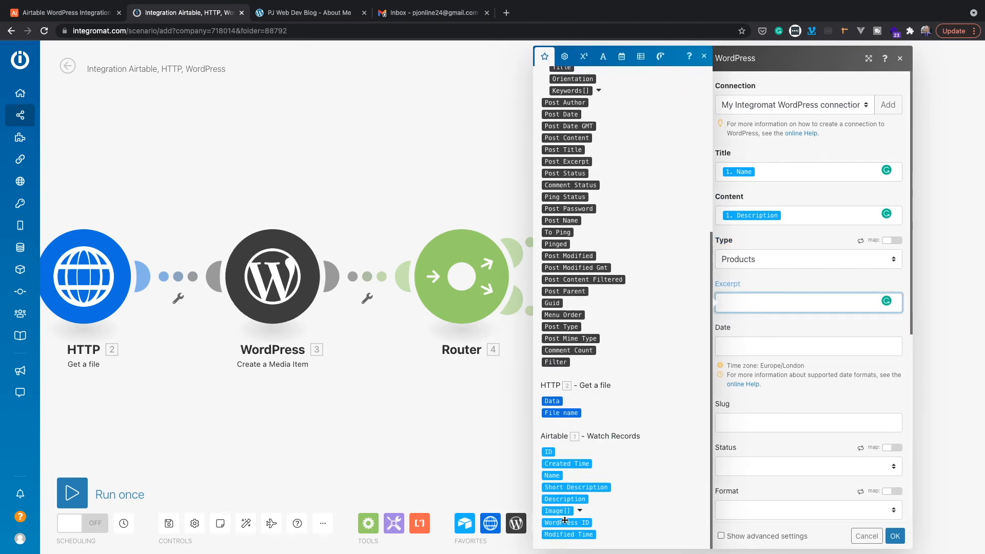
click(559, 486)
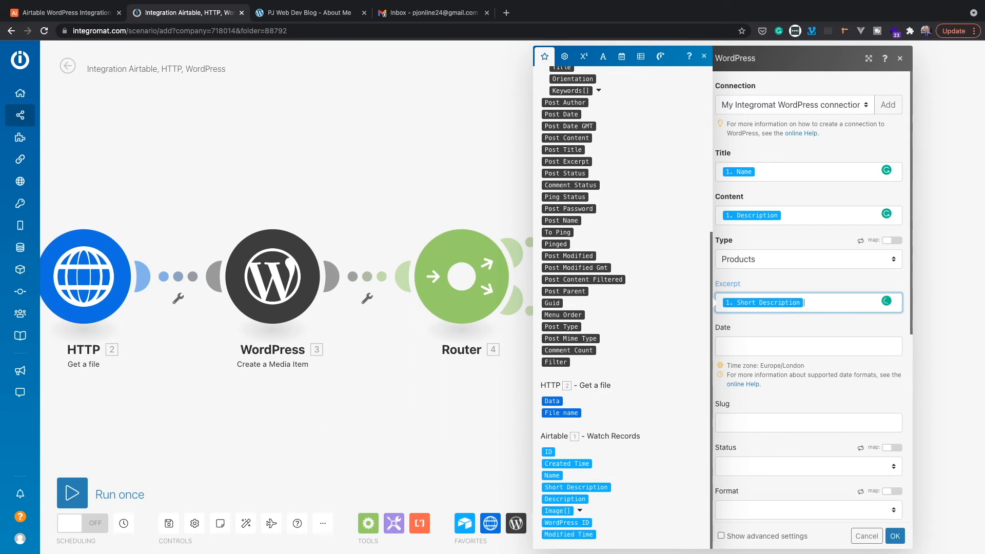
click(804, 467)
click(802, 479)
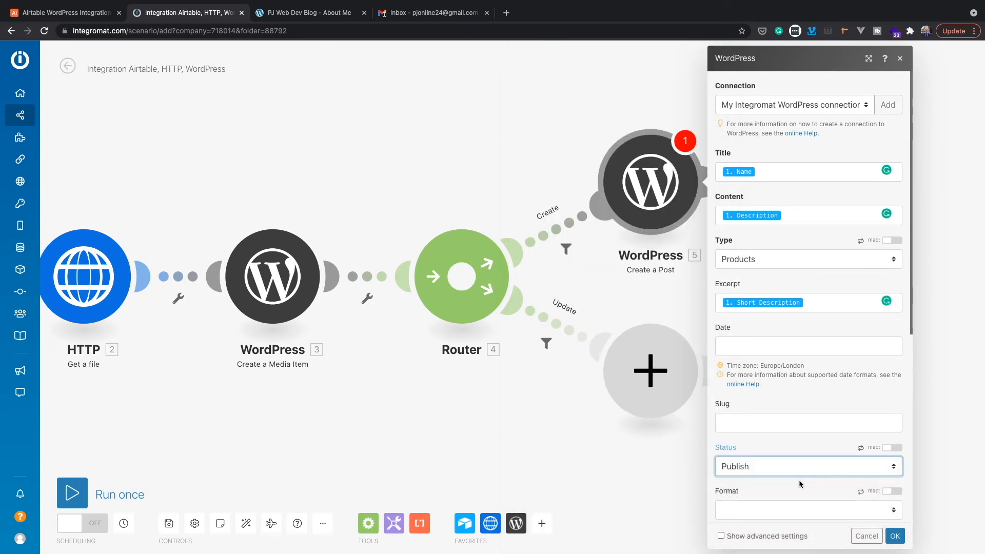
click(894, 535)
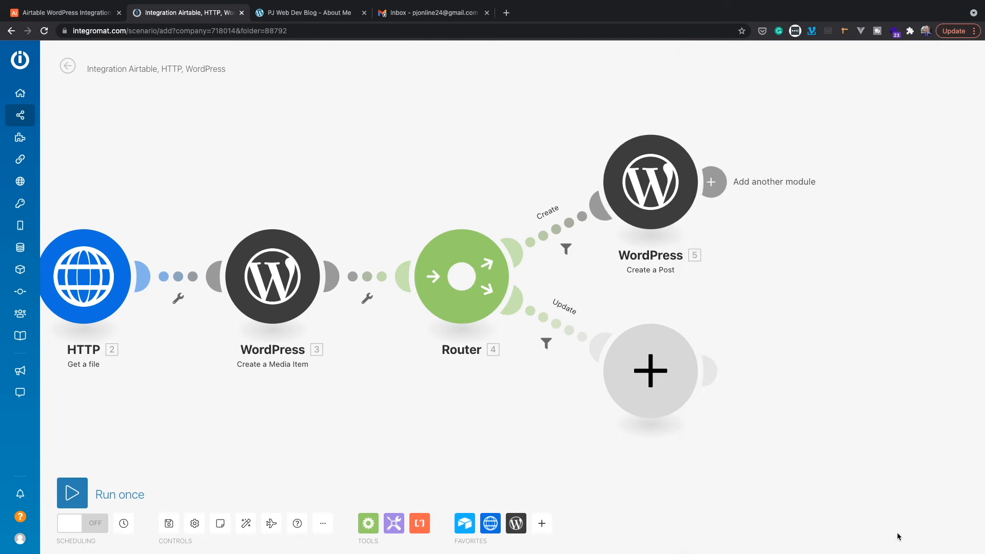
Add an Airtable Update a Record module after Create a Post, using the Airtable WordPress Integration base and Products table
click(713, 186)
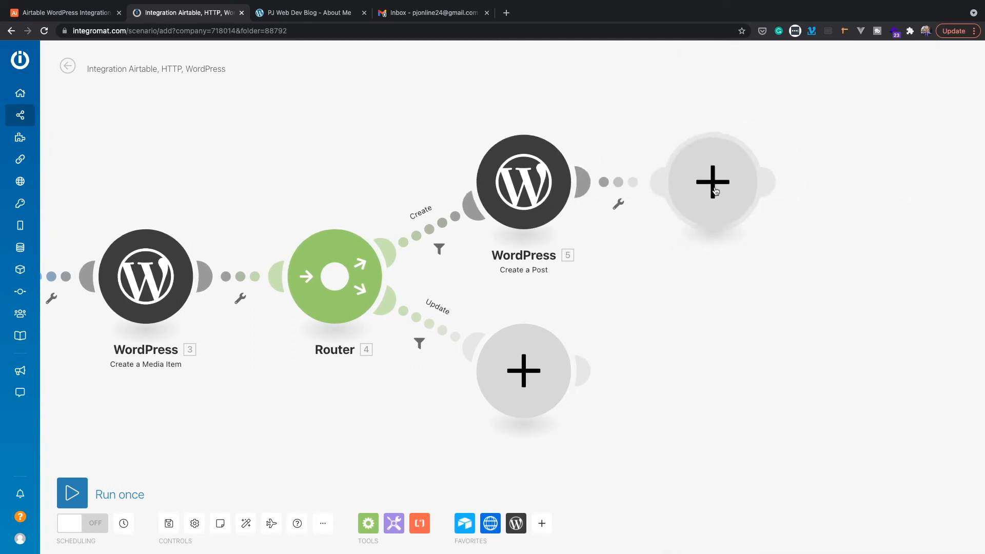
click(800, 131)
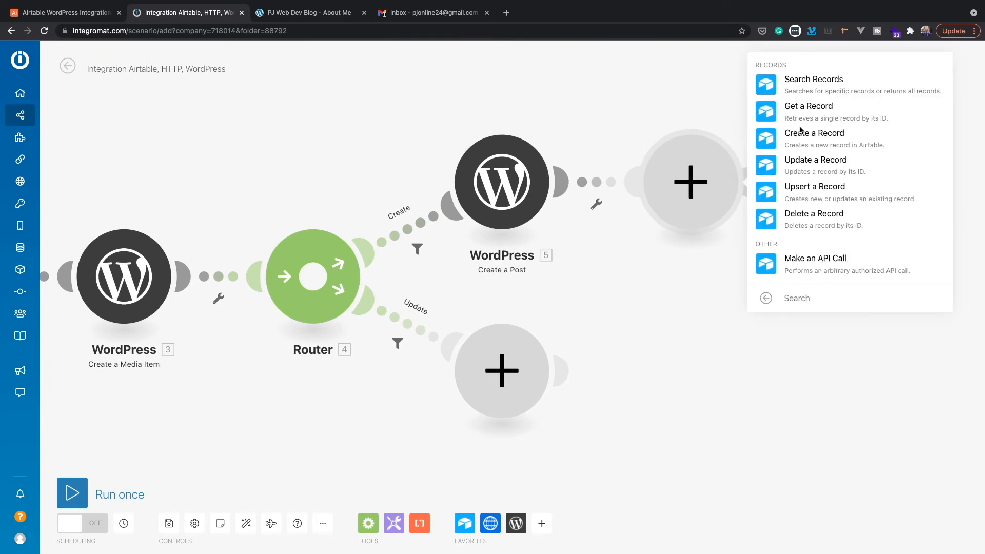
click(830, 162)
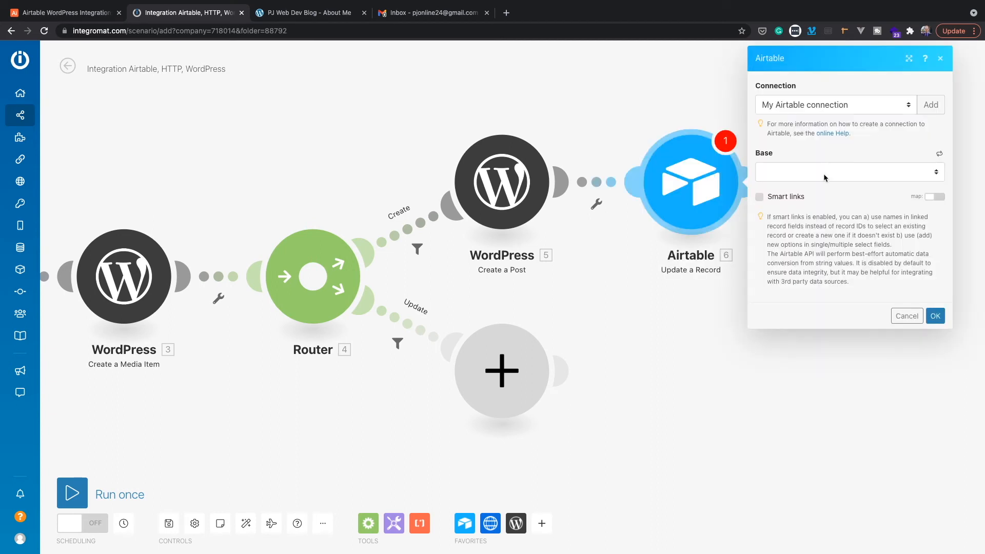
click(824, 174)
click(803, 358)
click(808, 216)
click(802, 242)
Map Record ID to the watched Airtable record's ID and WordPress ID to Create a Post's Post ID, and save the module
click(785, 259)
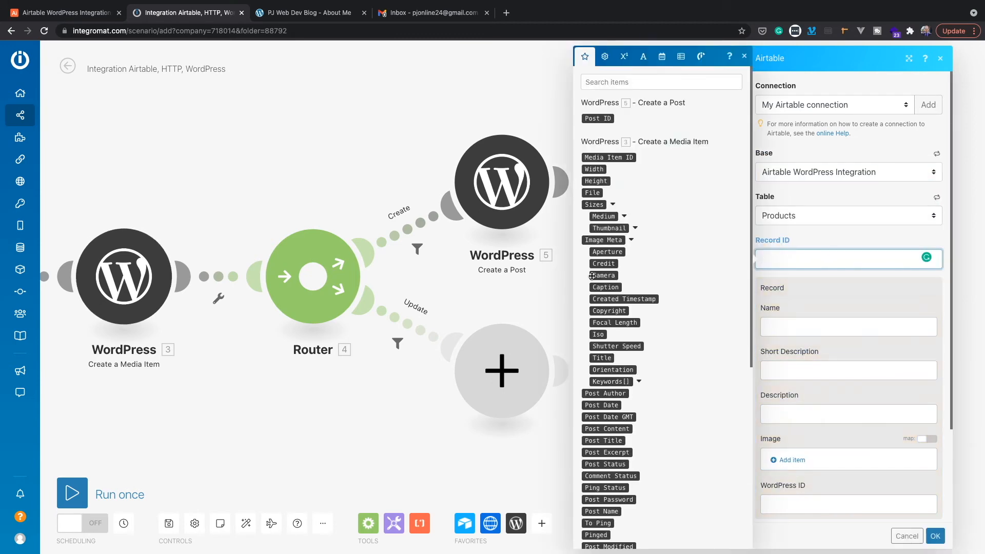
click(587, 452)
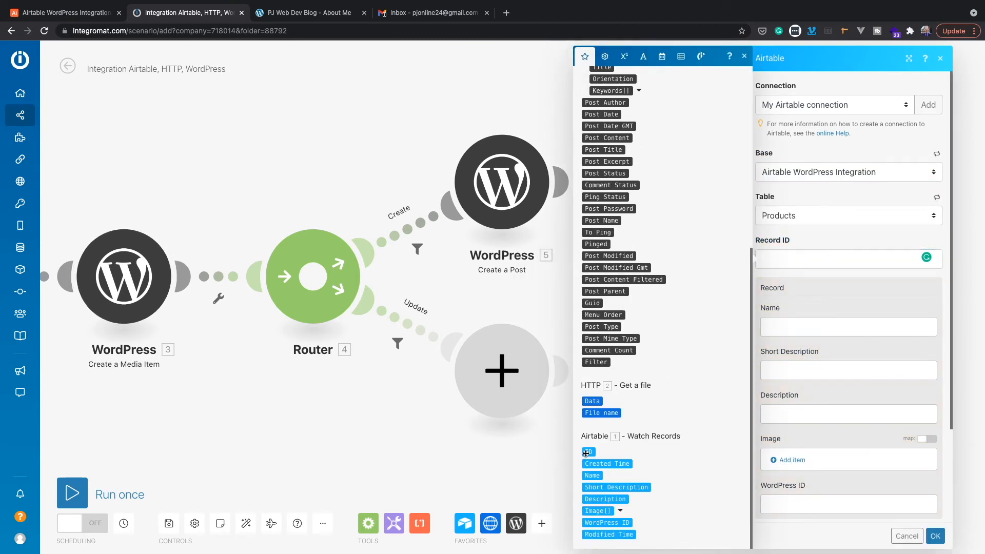
scroll(798, 410, down, 3)
click(798, 391)
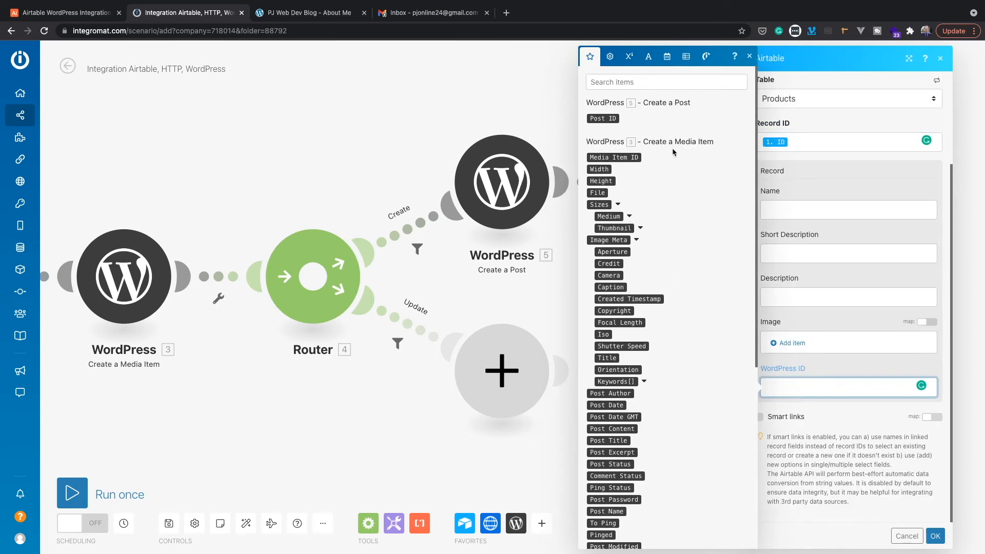
click(602, 118)
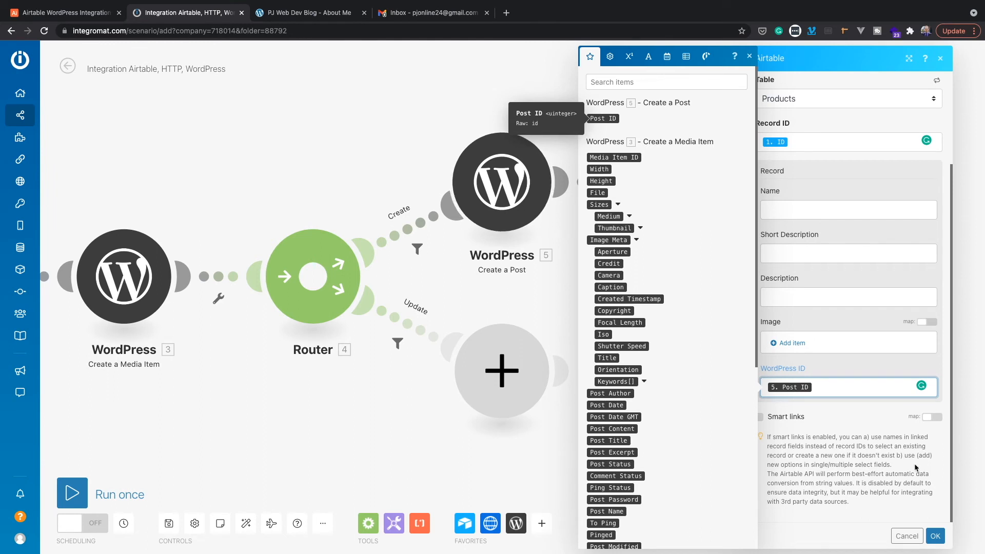
click(936, 535)
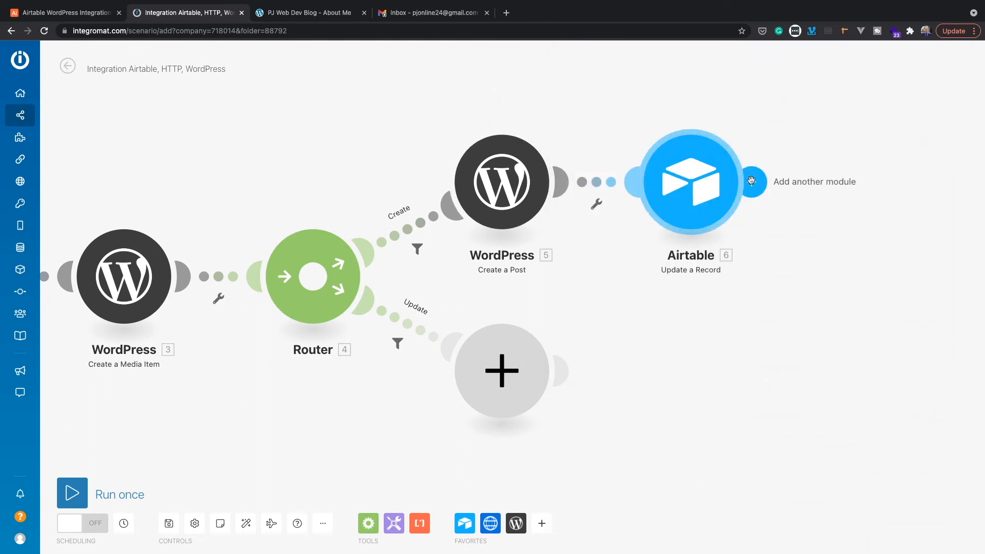
Add a Mailjet Send a Message module after the Airtable Update a Record module on the Create route
click(754, 183)
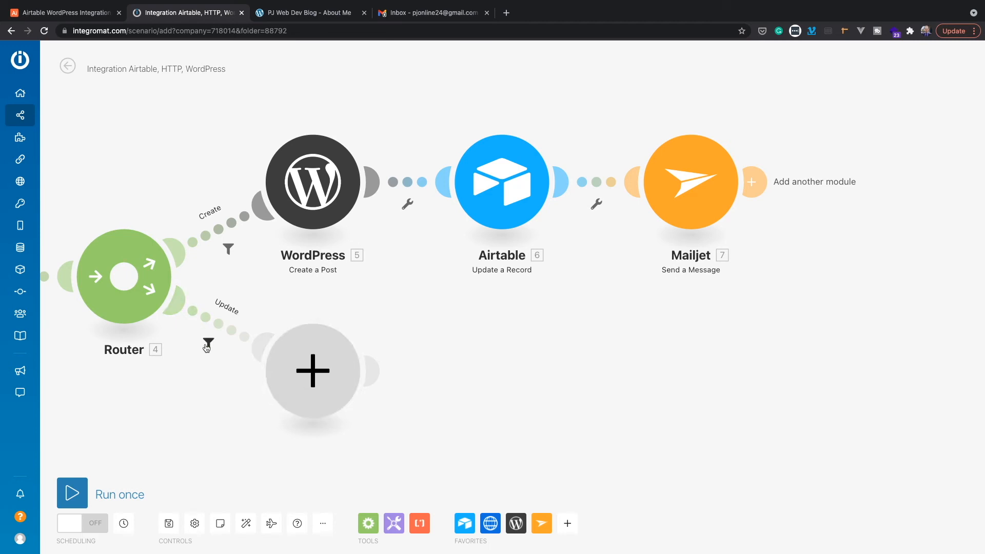
Add a WordPress Update a Post module on the Update route, with Type Products and Post ID mapped to Airtable's WordPress ID
click(314, 374)
click(408, 355)
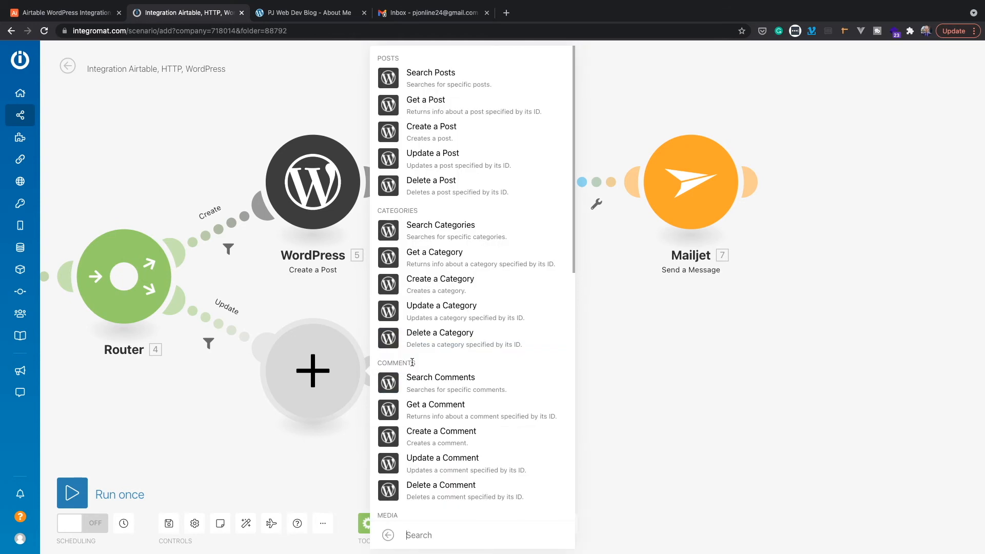
click(443, 159)
click(436, 173)
click(424, 237)
click(432, 215)
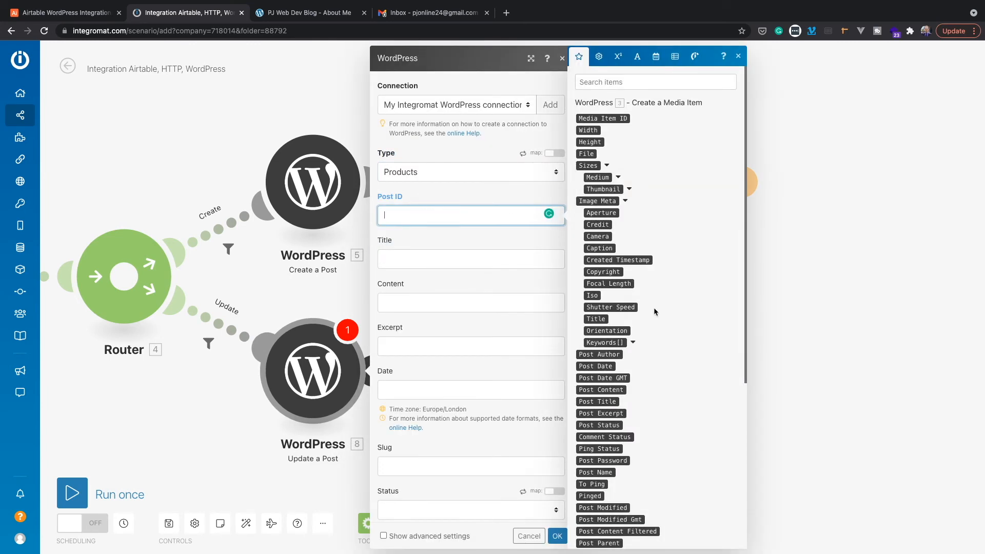
scroll(654, 311, down, 5)
click(603, 522)
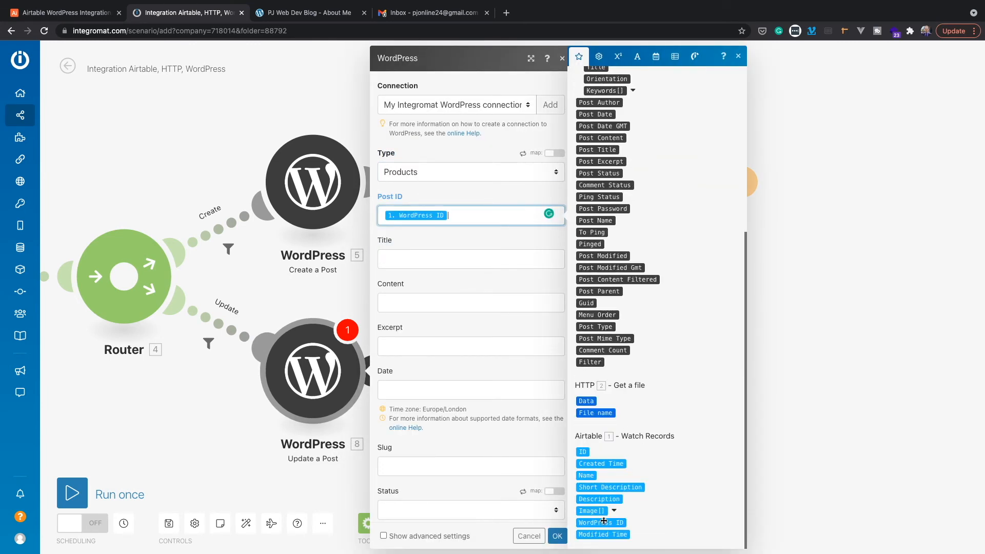
Map the updated post's Title to Name, Content to Description and Excerpt to Short Description, set Status to Publish and save the module
click(404, 257)
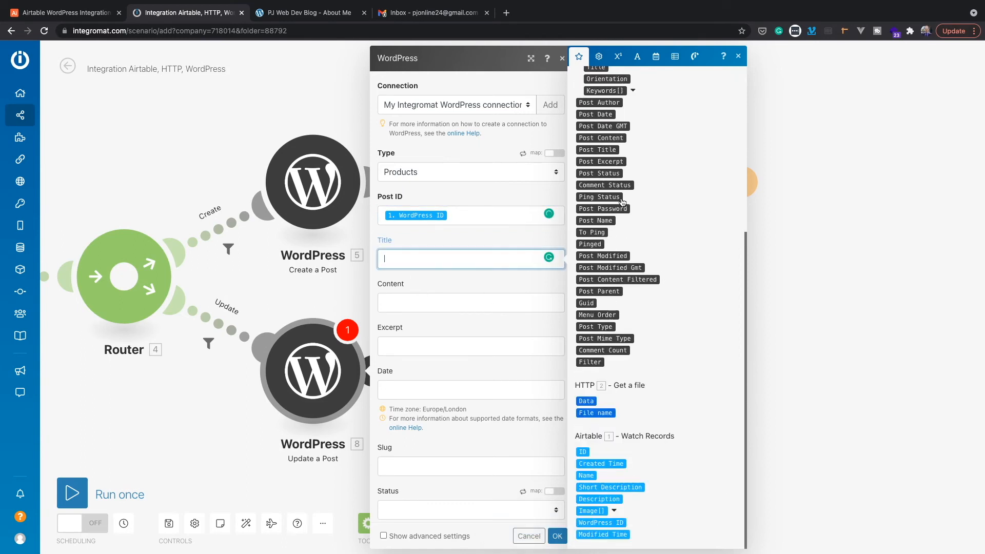
click(585, 475)
key(Tab)
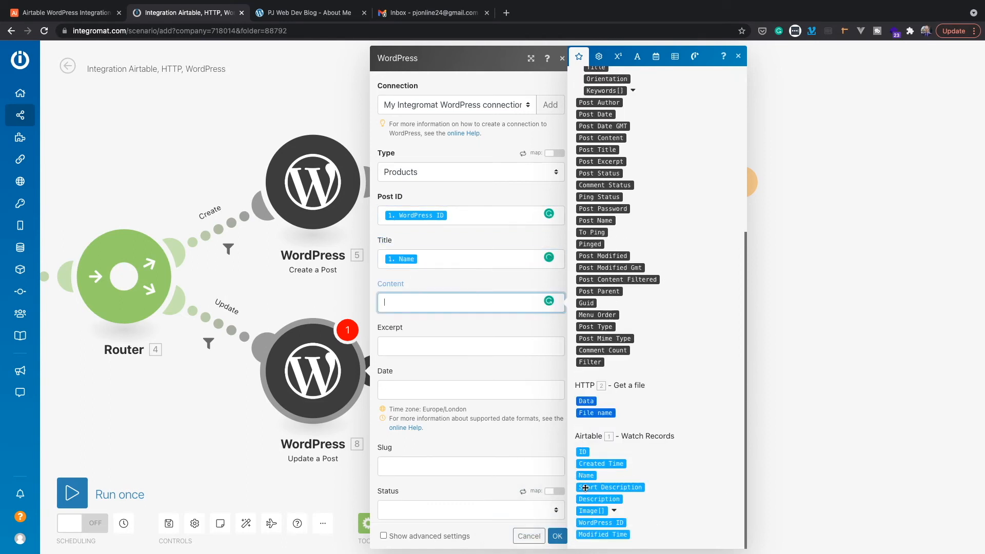
click(599, 499)
click(461, 346)
click(608, 487)
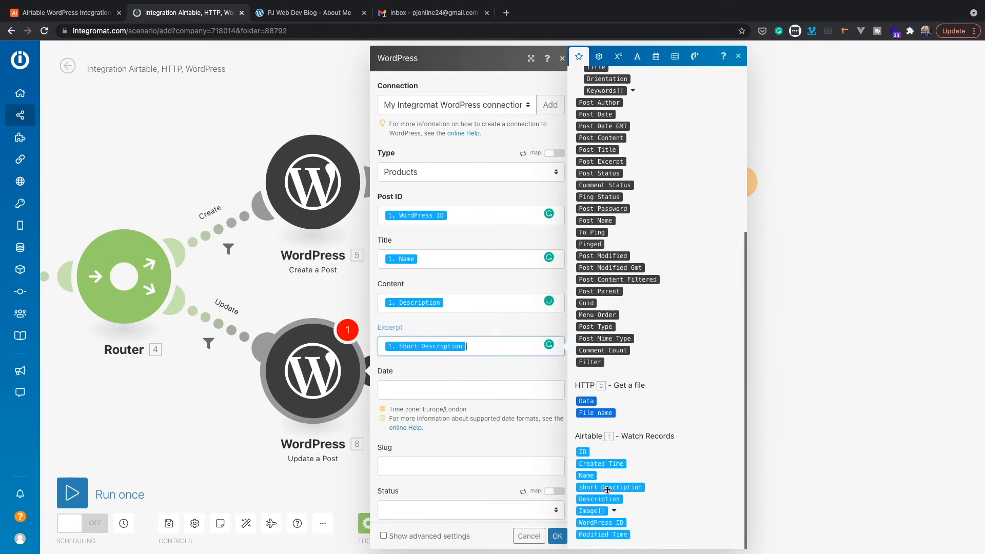
click(432, 515)
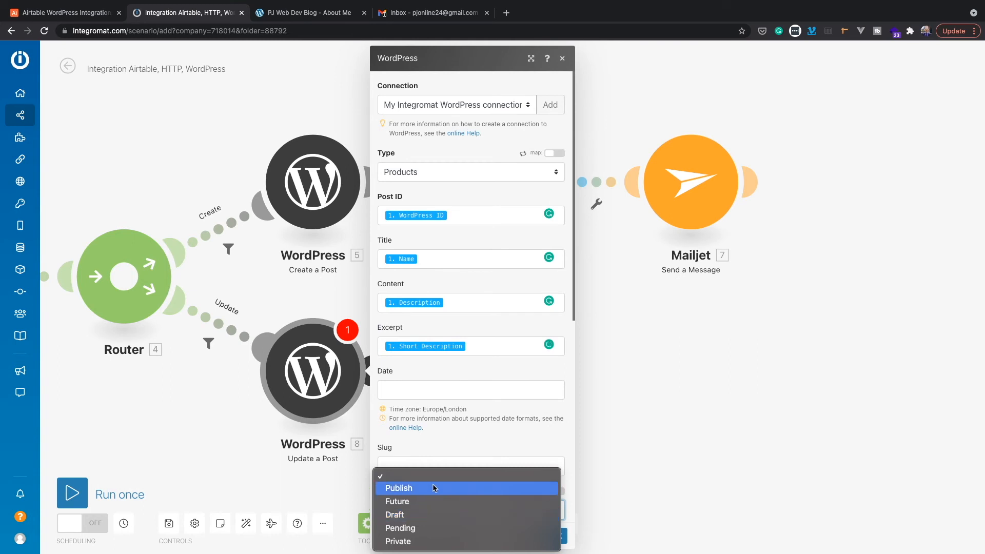
click(434, 487)
click(559, 535)
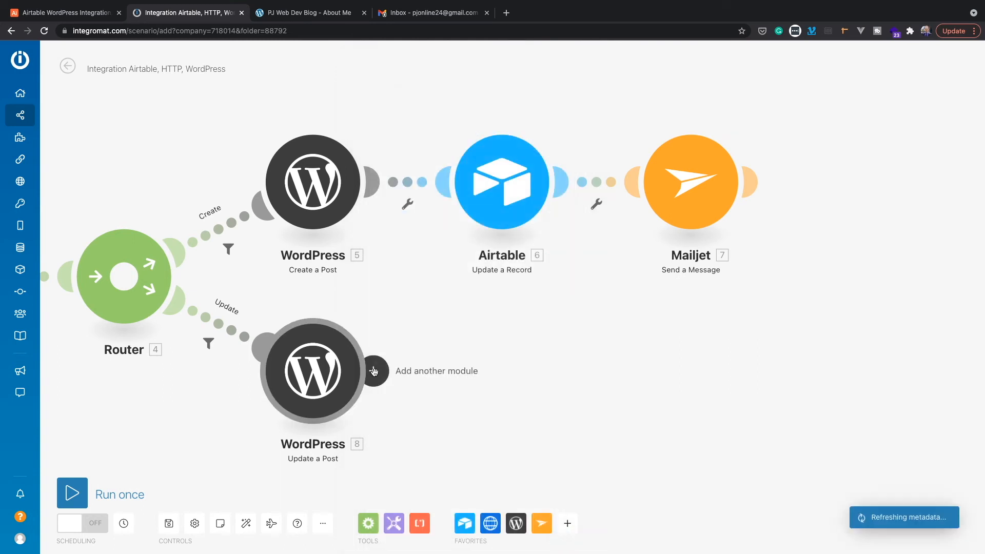
Add a Mailjet Send a Message module after Update a Post, and auto-align and save the scenario
click(376, 375)
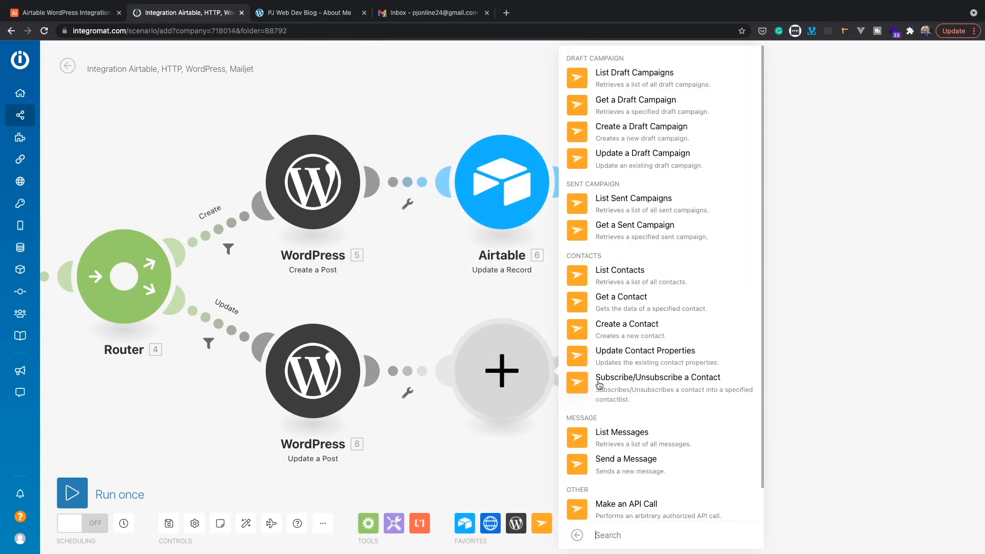
scroll(612, 305, down, 1)
click(626, 426)
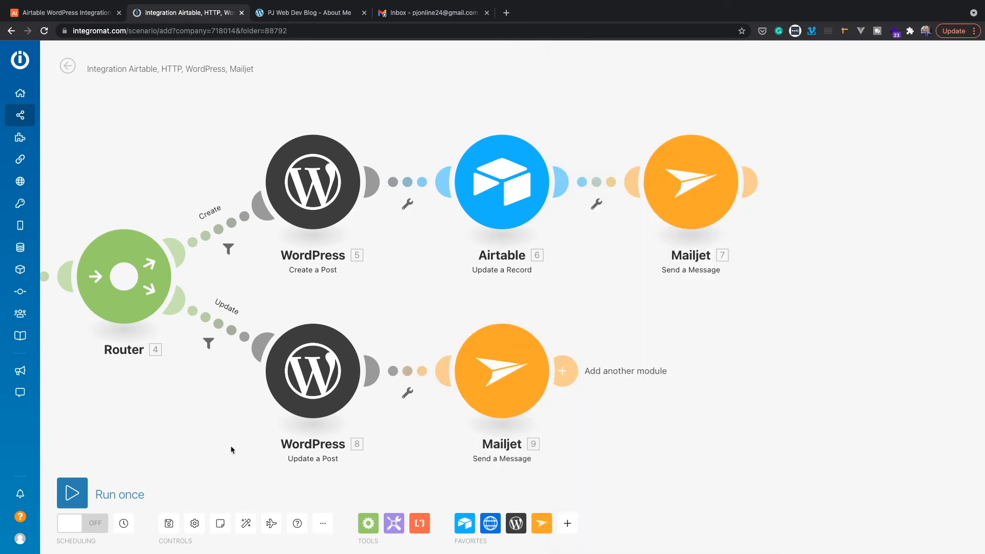
click(246, 524)
click(169, 525)
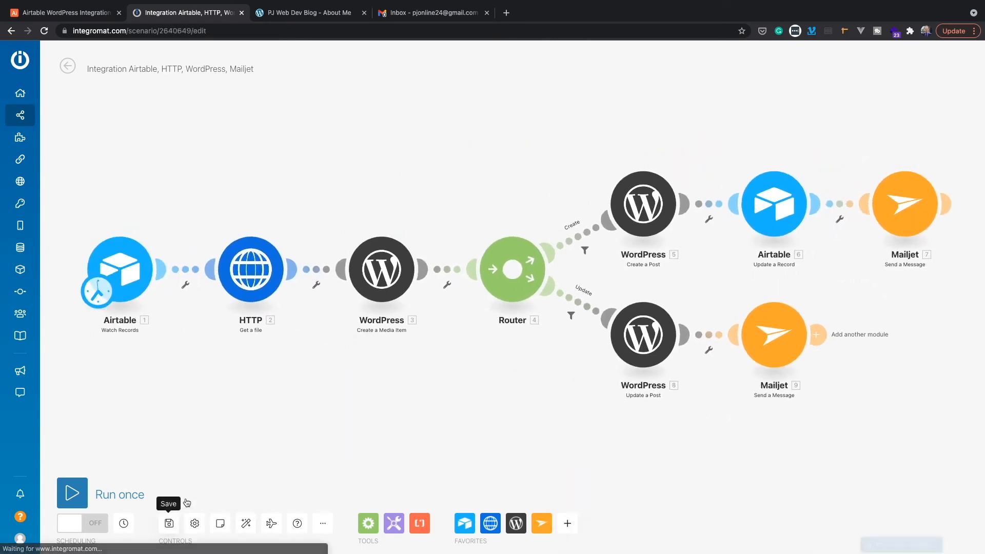
Check the WordPress site's Products page and the Airtable Products table, and return to the Integromat scenario
click(309, 12)
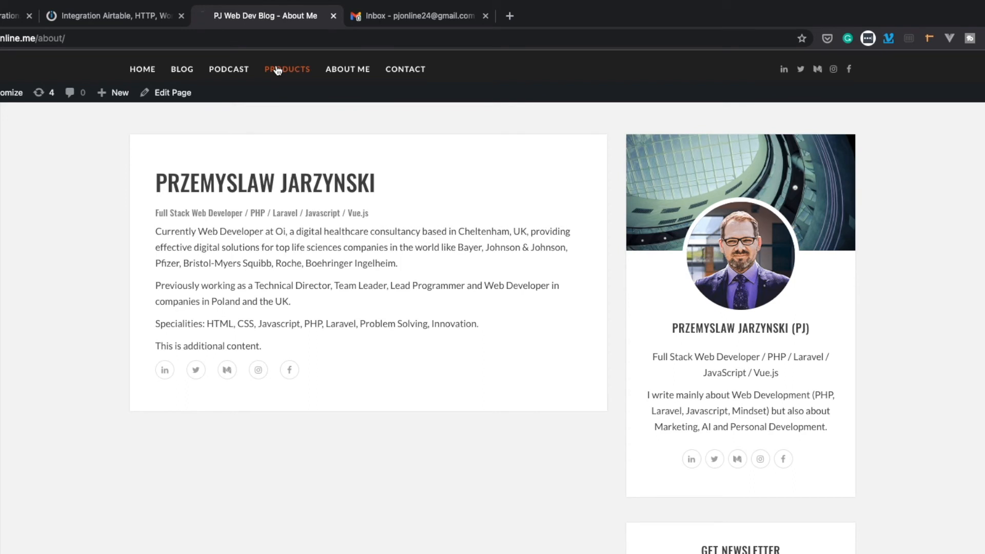
click(277, 71)
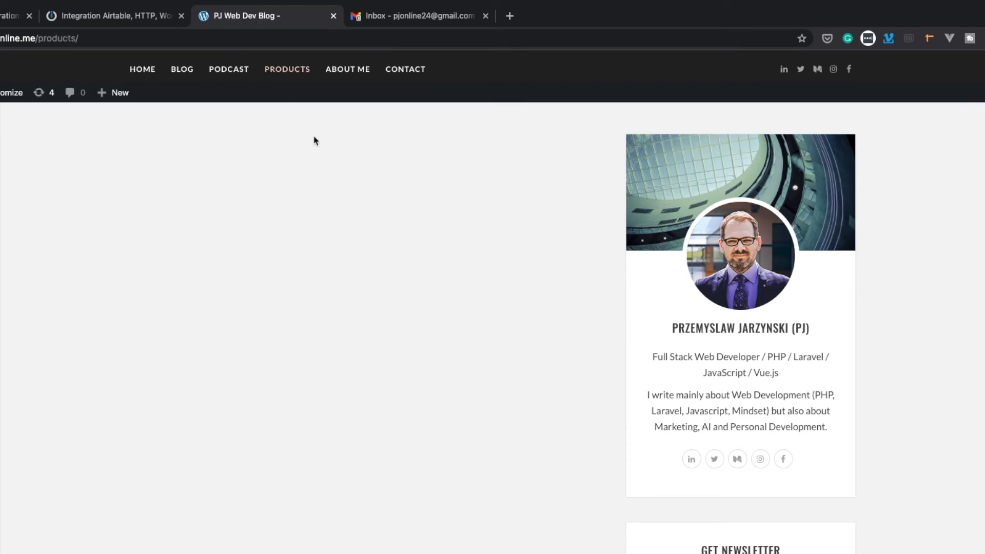
click(292, 77)
click(6, 16)
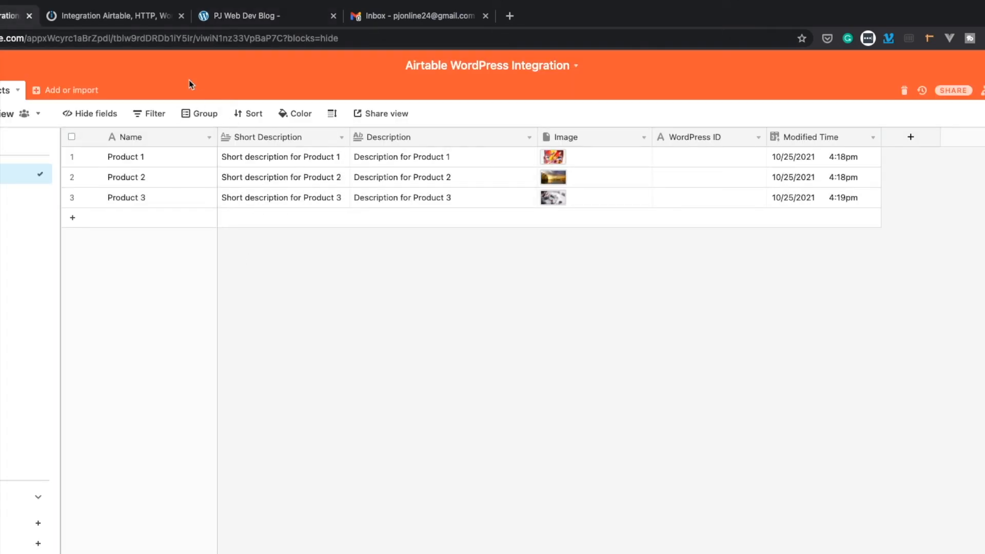
click(128, 19)
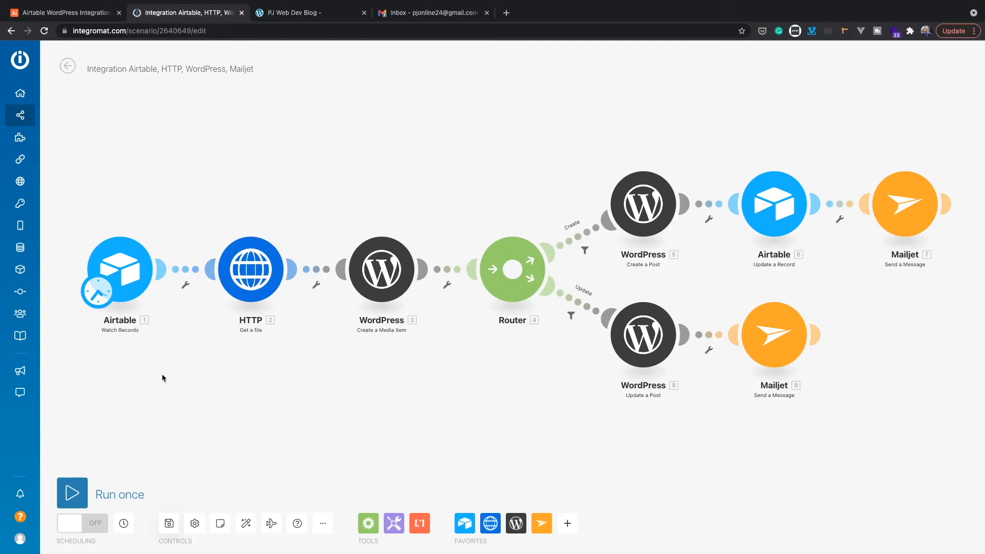
Check the WordPress Media Library, return to the Integromat scenario and run it once
click(287, 15)
click(187, 12)
click(72, 493)
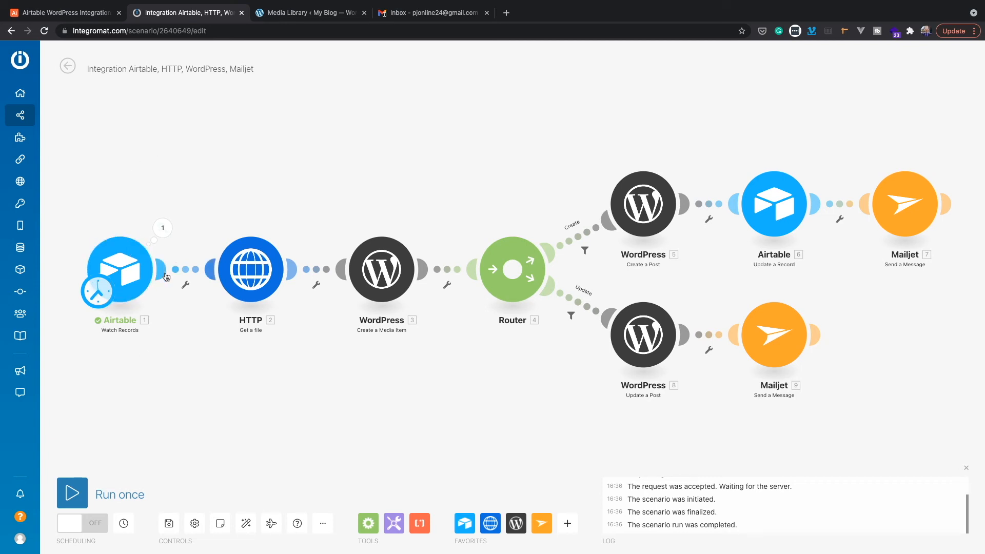
Add a full stop to the Descriptions of Products 1, 2 and 3 in Airtable and run the Integromat scenario once more
click(52, 19)
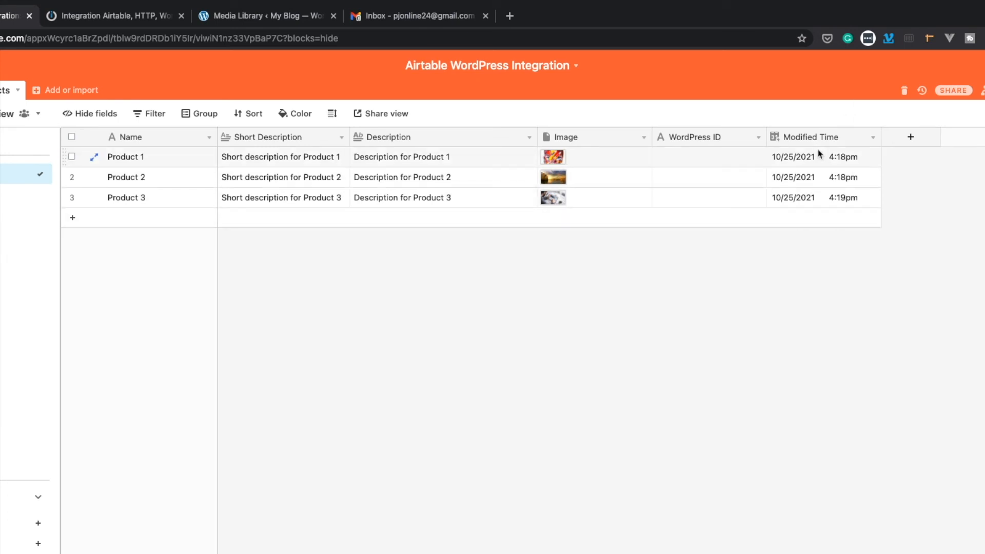
click(413, 161)
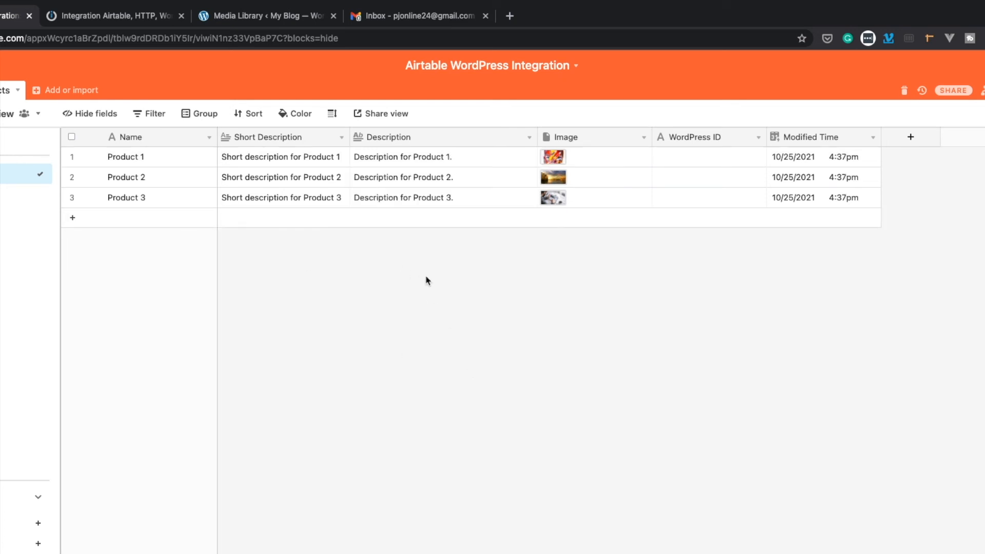
click(126, 17)
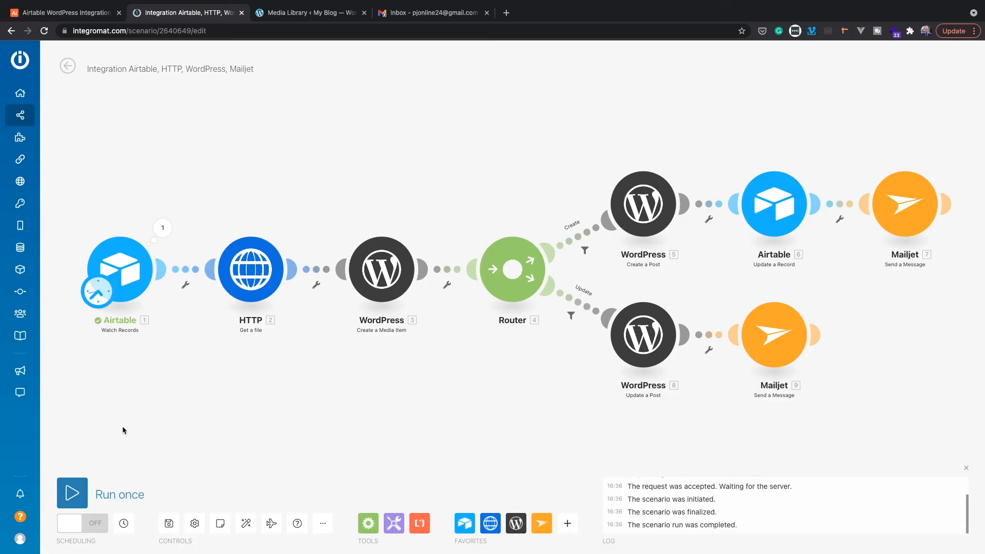
click(62, 493)
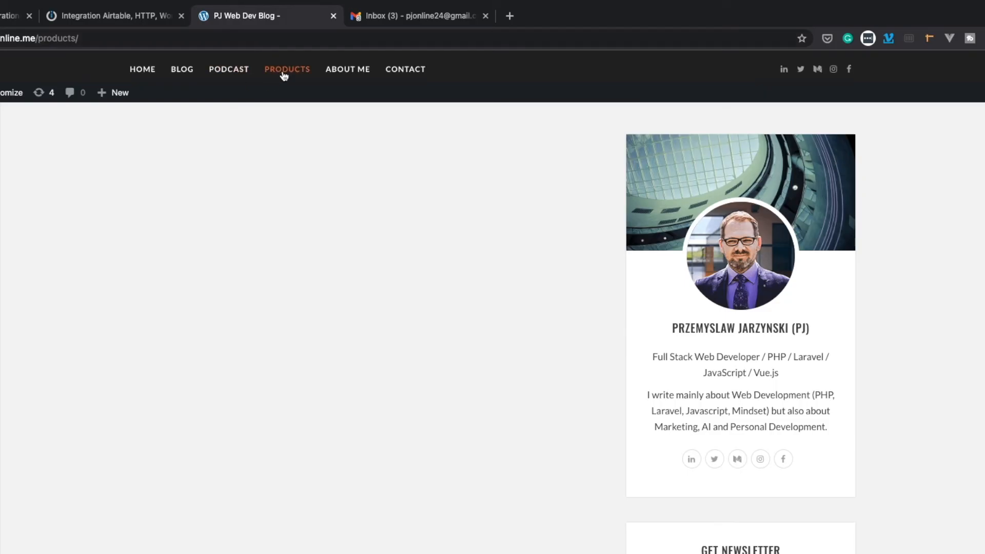
Open the Products page on the WordPress site and review the title, image and short description of each listed product
click(284, 75)
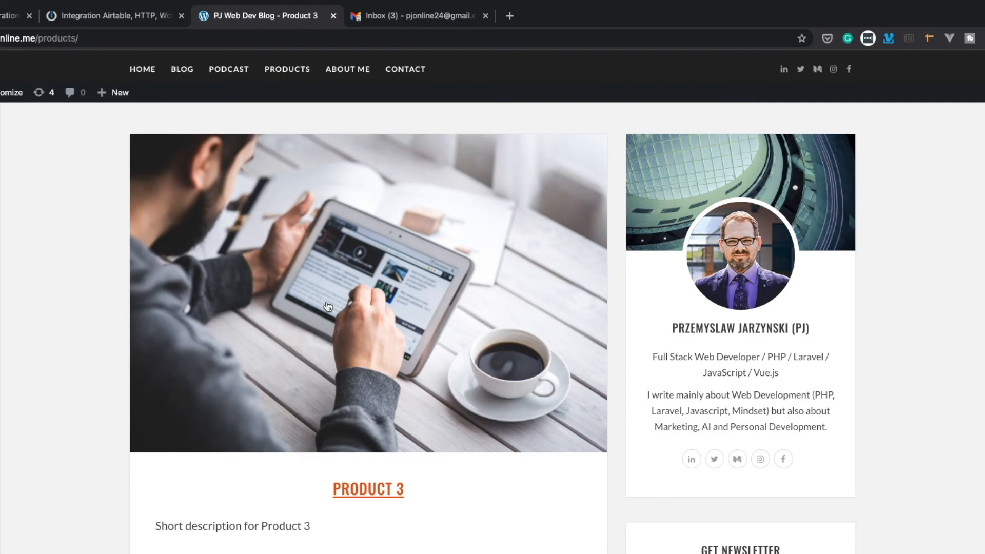
scroll(328, 307, down, 15)
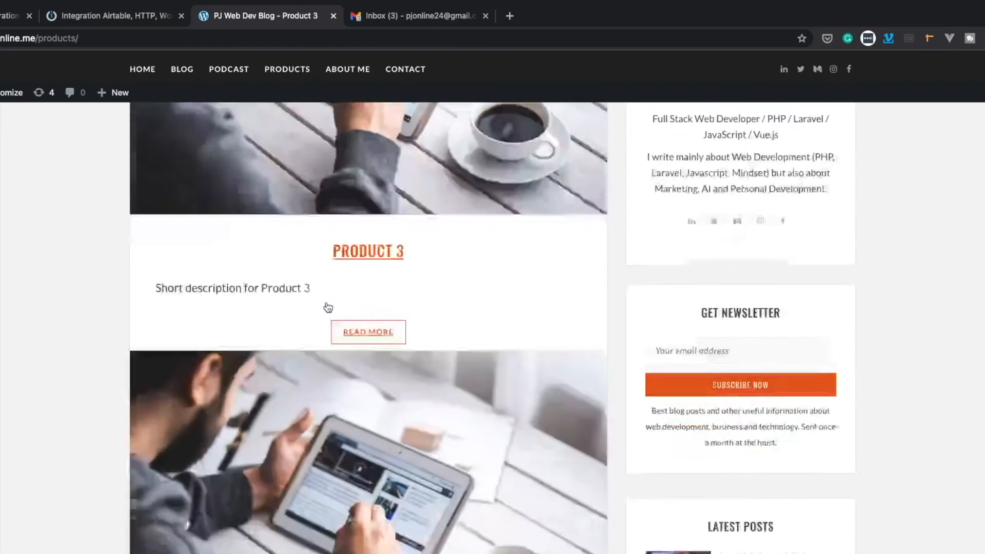
scroll(336, 488, up, 15)
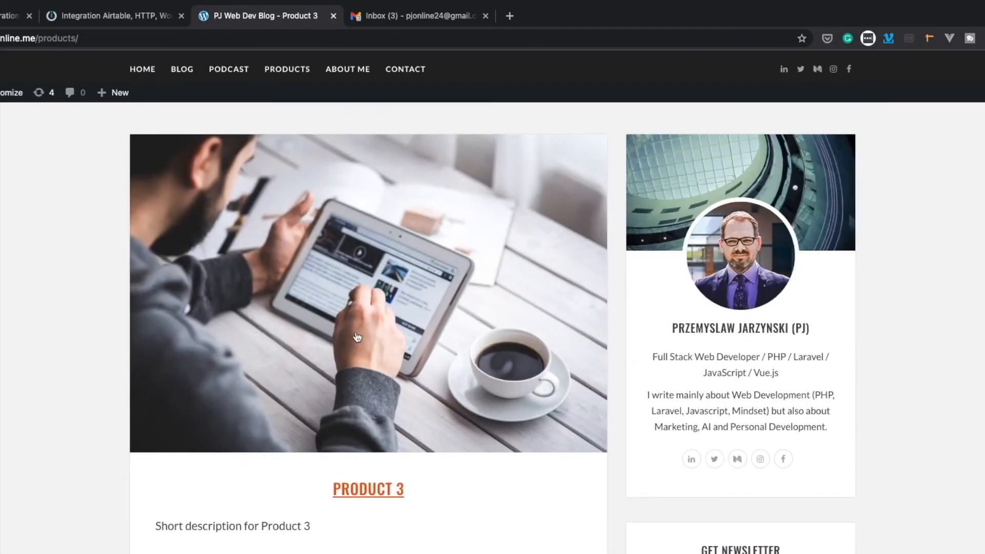
scroll(357, 337, down, 10)
scroll(358, 337, down, 8)
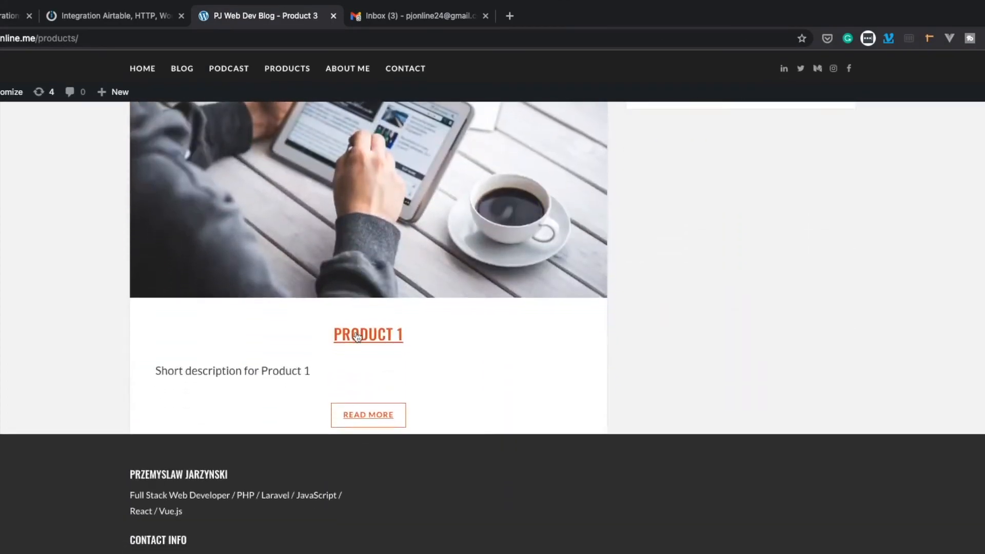
scroll(358, 337, up, 15)
scroll(357, 337, up, 5)
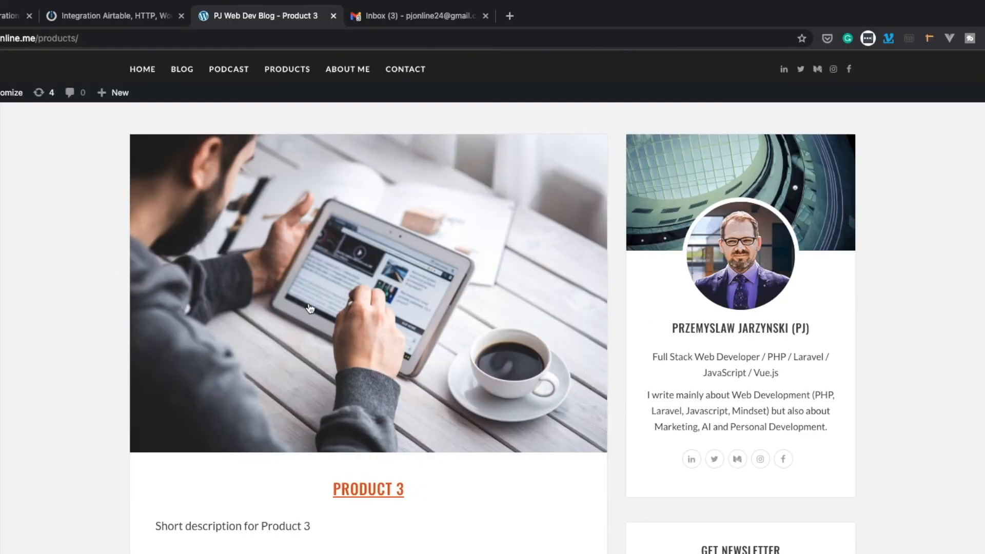
scroll(310, 308, down, 10)
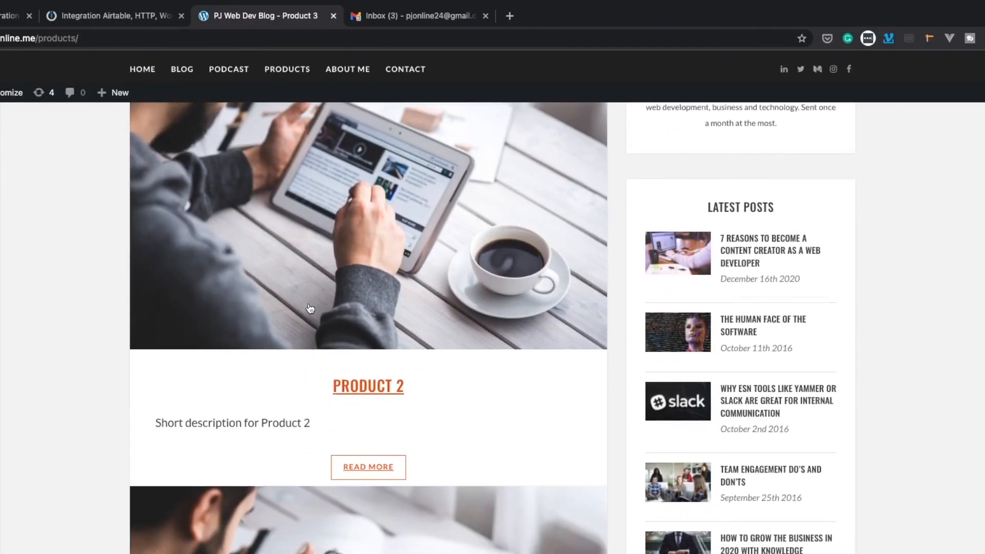
scroll(310, 308, up, 10)
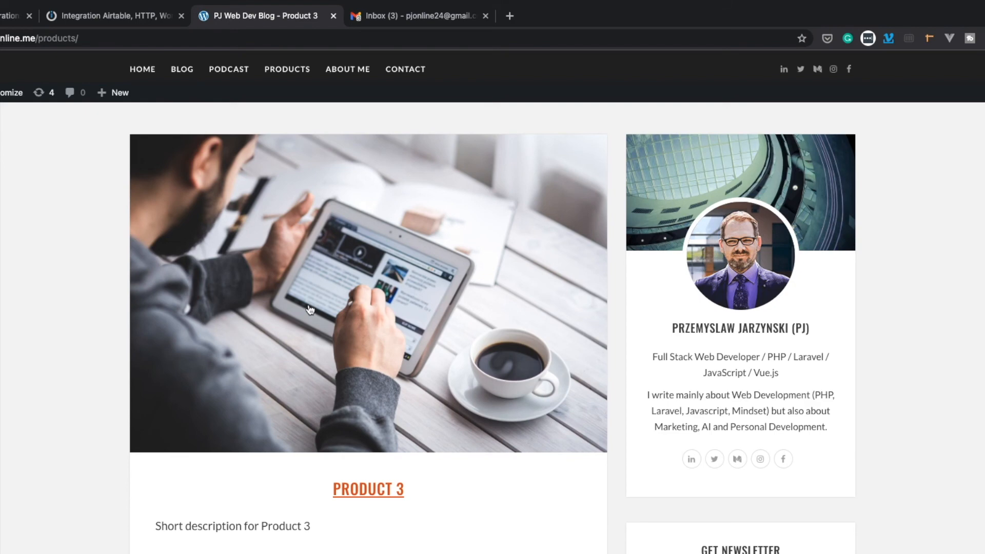
Open the Product 3 and Product 1 pages from the product list to check their descriptions
scroll(310, 309, down, 3)
click(374, 387)
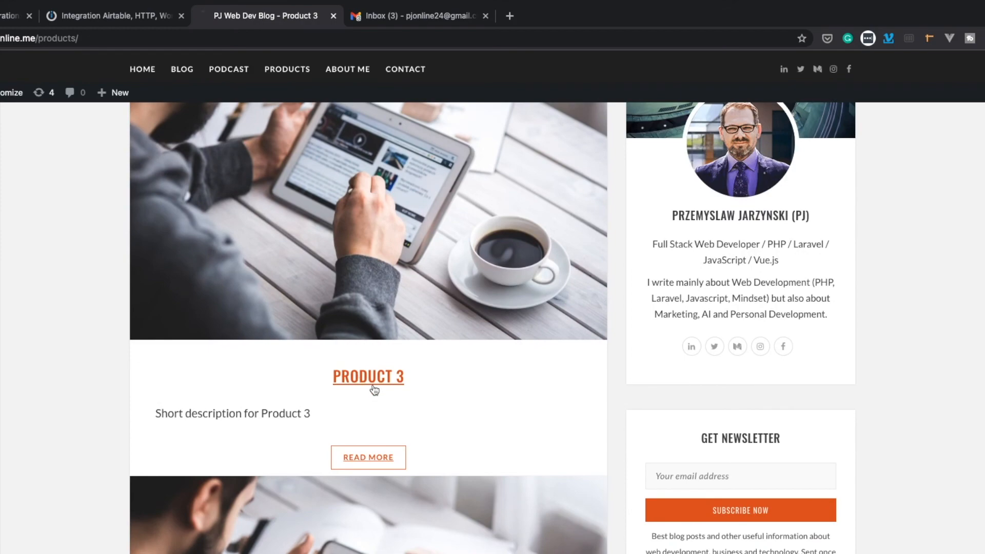
scroll(375, 391, down, 4)
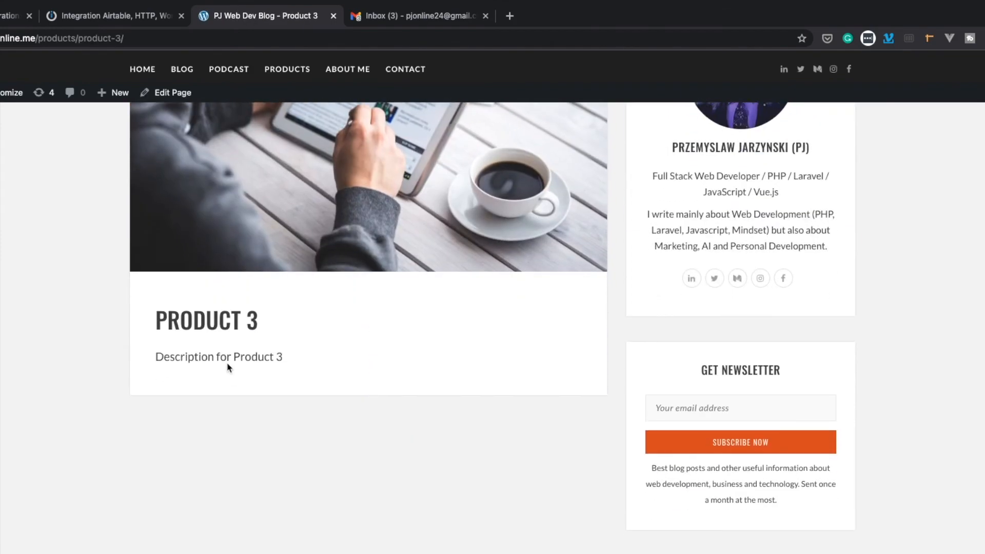
scroll(242, 433, up, 4)
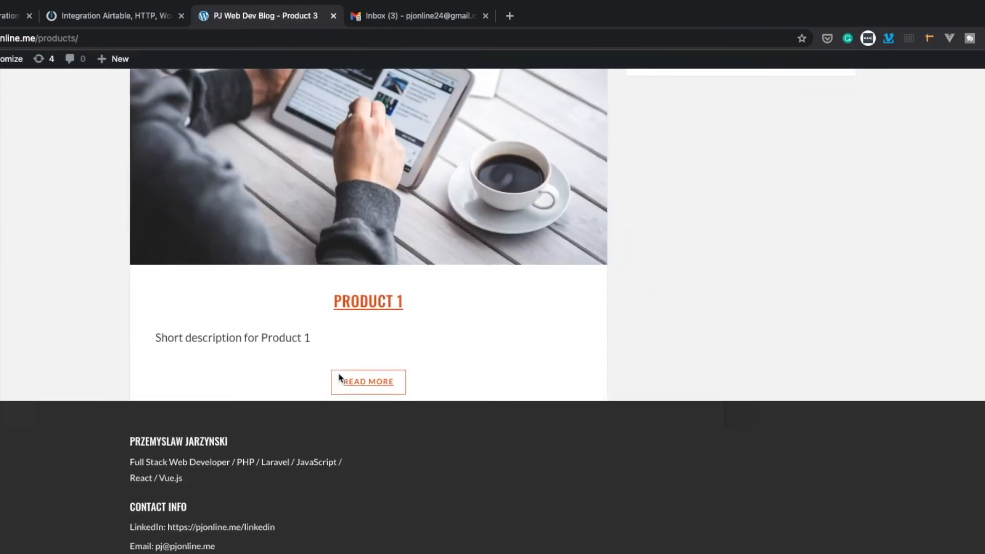
scroll(339, 378, up, 1)
click(382, 344)
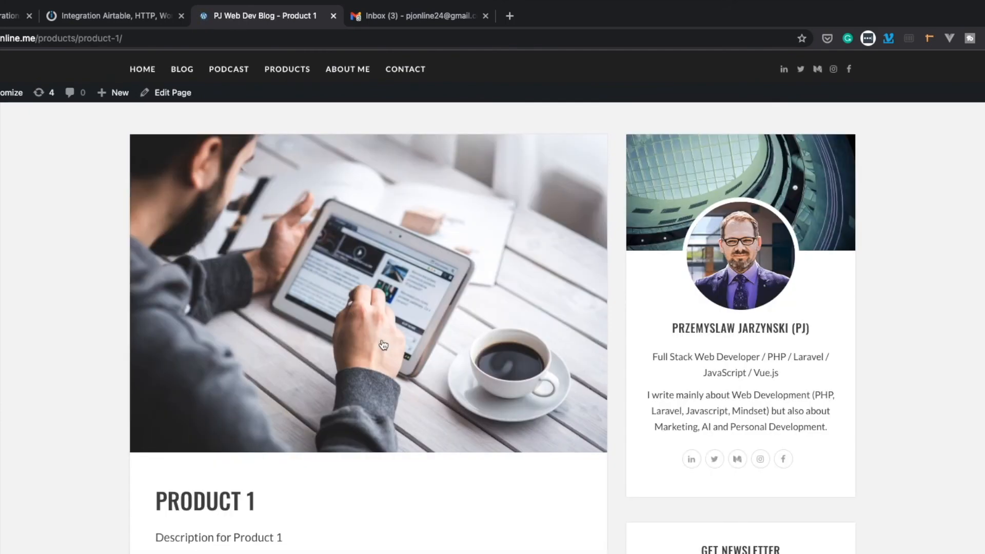
In Airtable, extend Product 1's Description with a full stop, a blank line and the word "Update"
click(9, 16)
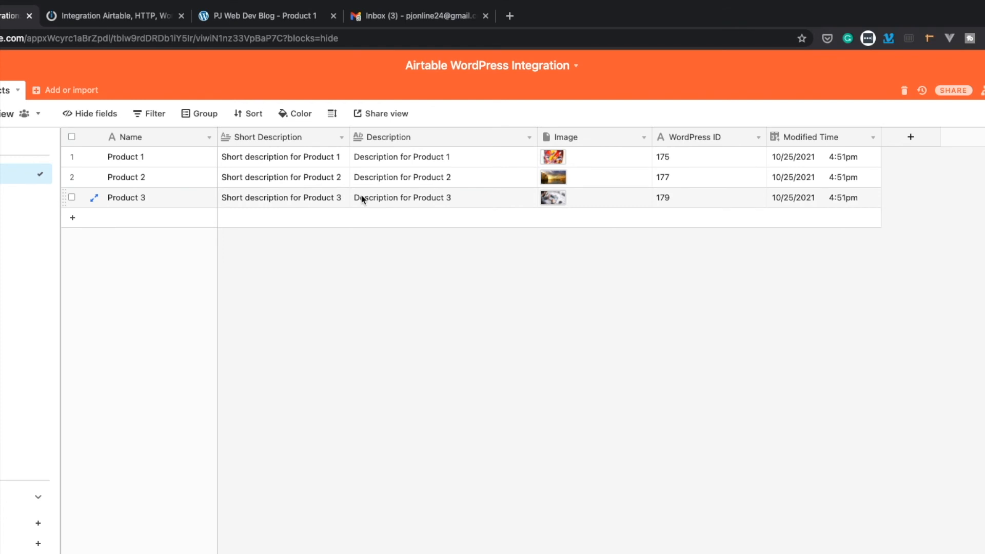
click(483, 157)
click(529, 156)
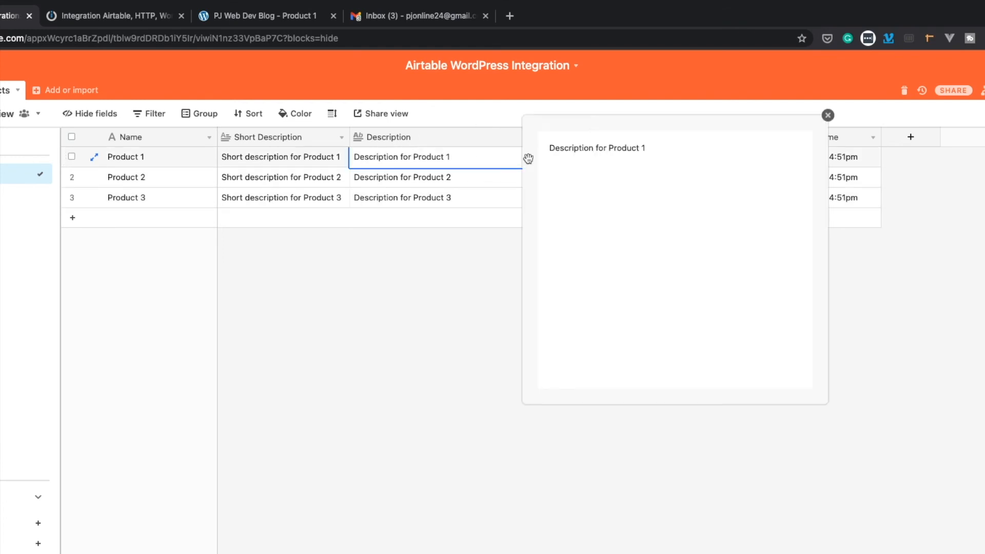
click(685, 156)
text(.)
key(Return)
key(Return)
text(Update)
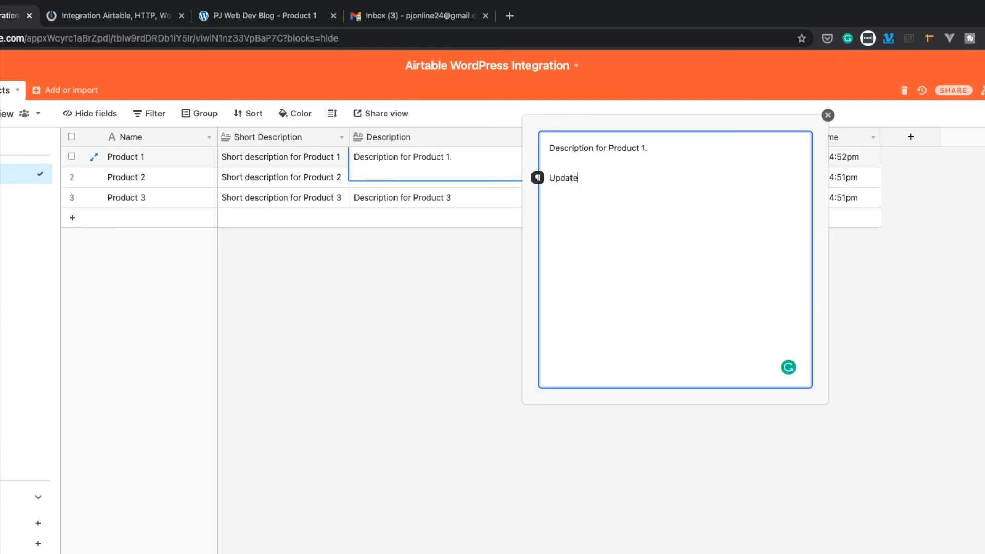
click(797, 478)
Run the Integromat scenario once and reload the Product 1 page on the WordPress site to check its description
click(135, 16)
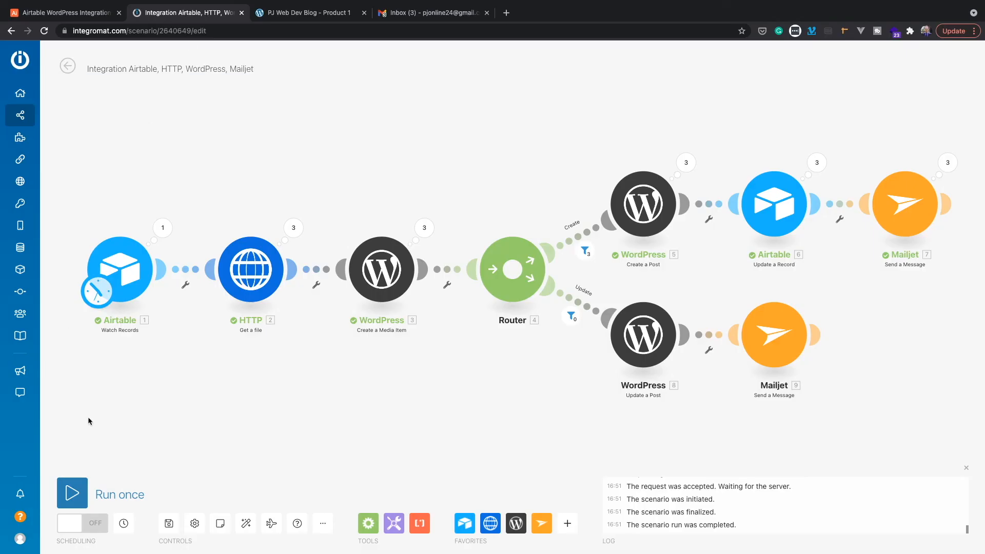
click(78, 485)
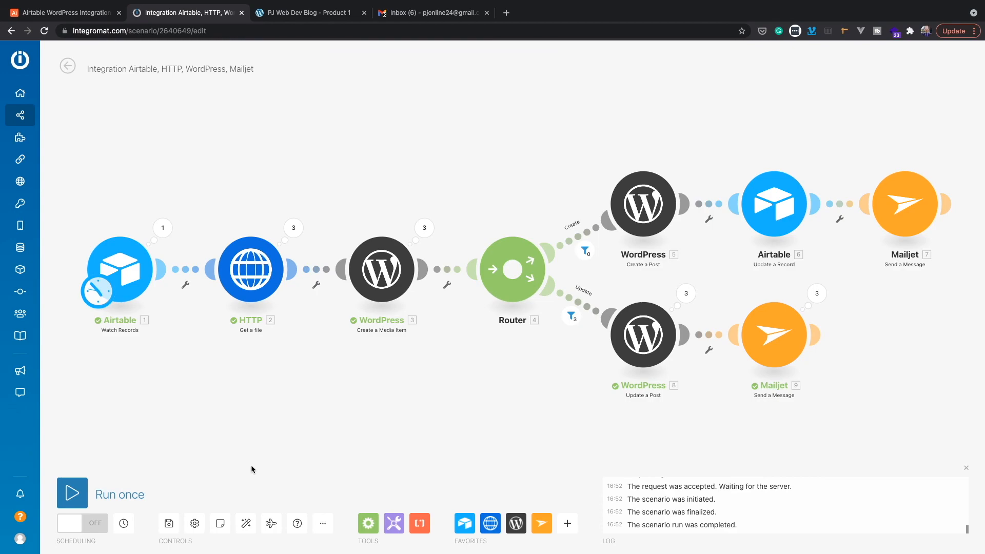
click(303, 13)
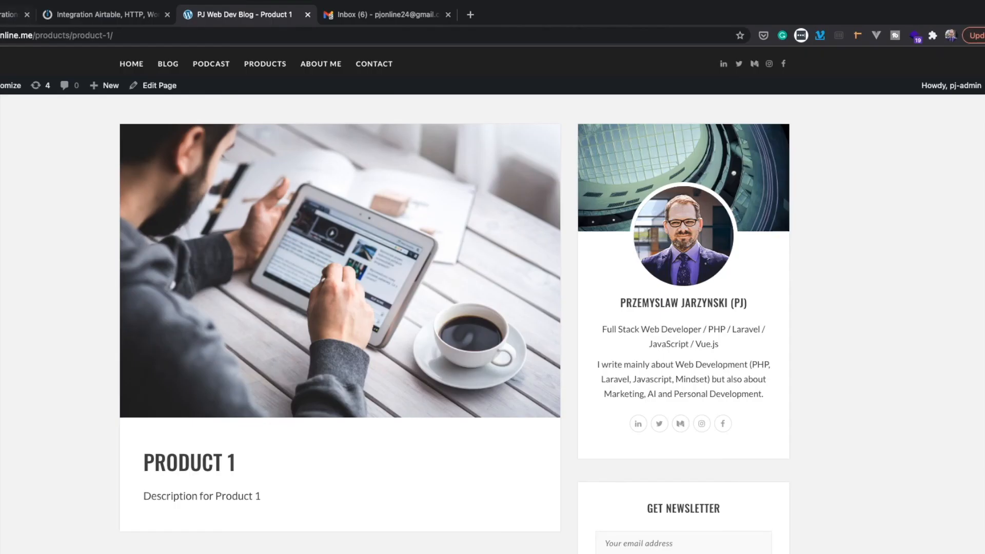
key(super+r)
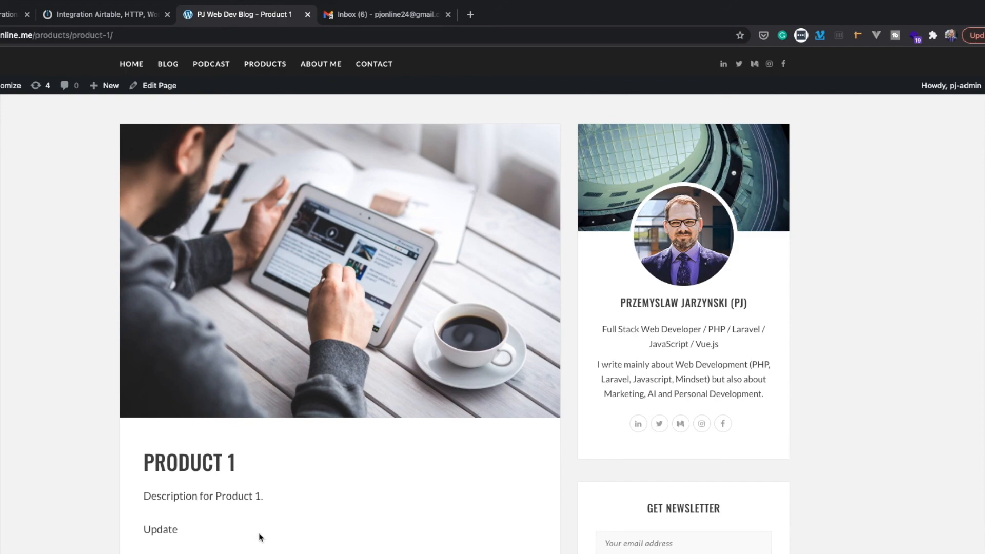
Switch to Airtable, inspect the About record's Content, and go back to the Products table
click(94, 16)
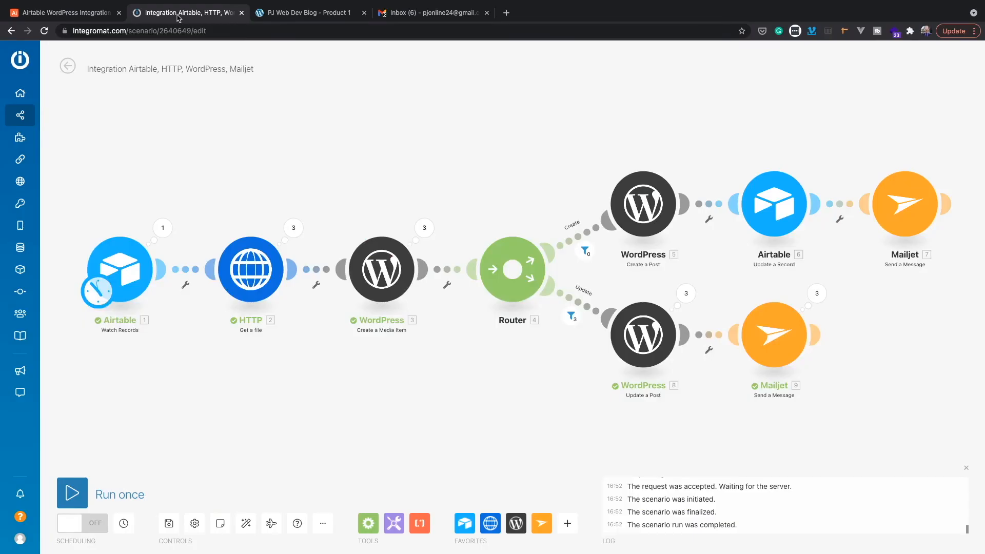
click(4, 17)
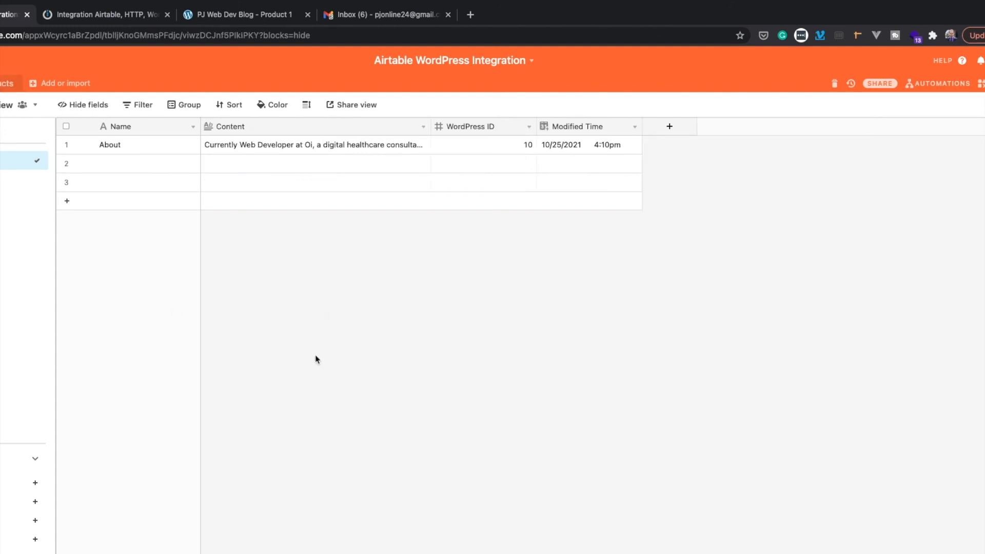
click(409, 148)
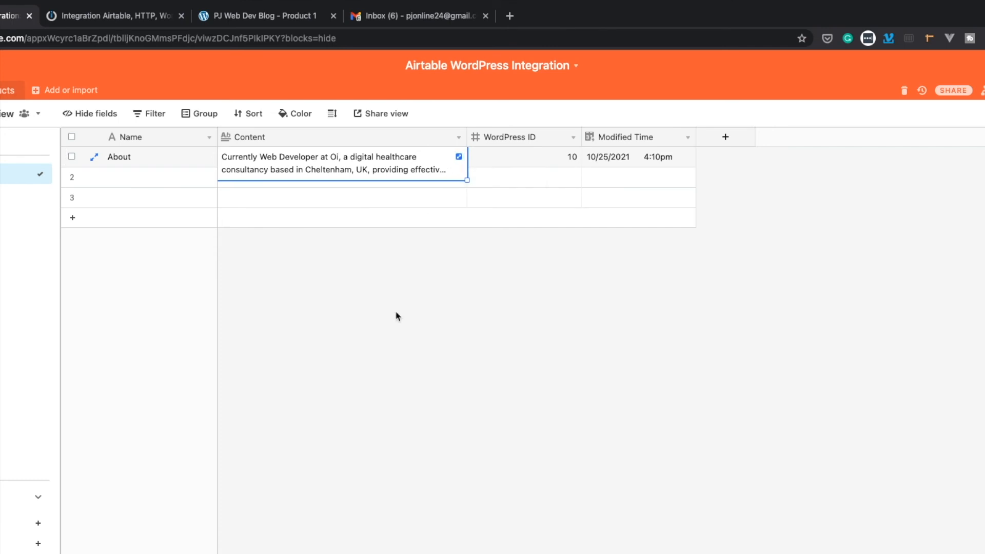
click(365, 292)
click(6, 90)
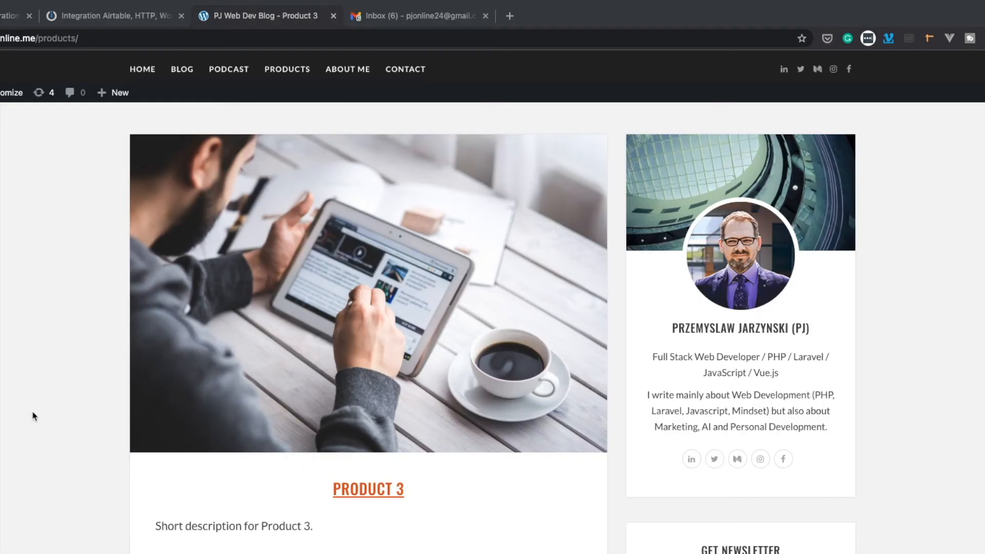
Review the images and short descriptions of all three products on the WordPress Products page
scroll(31, 414, down, 13)
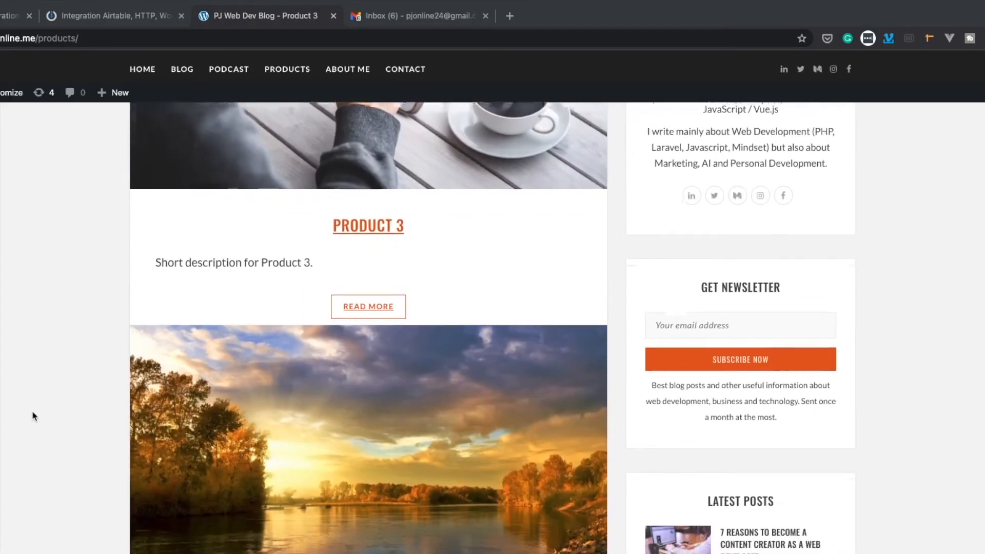
scroll(32, 414, down, 4)
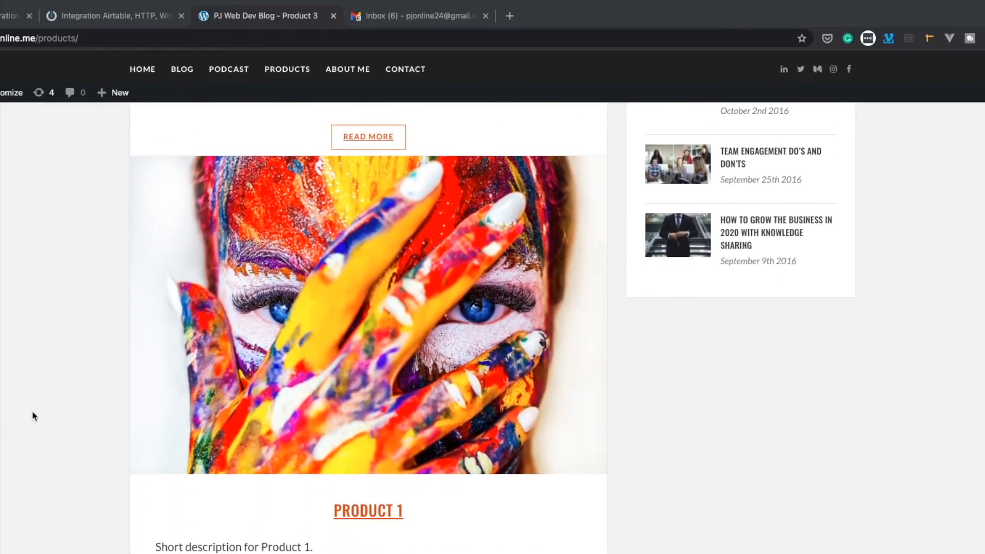
scroll(32, 415, up, 15)
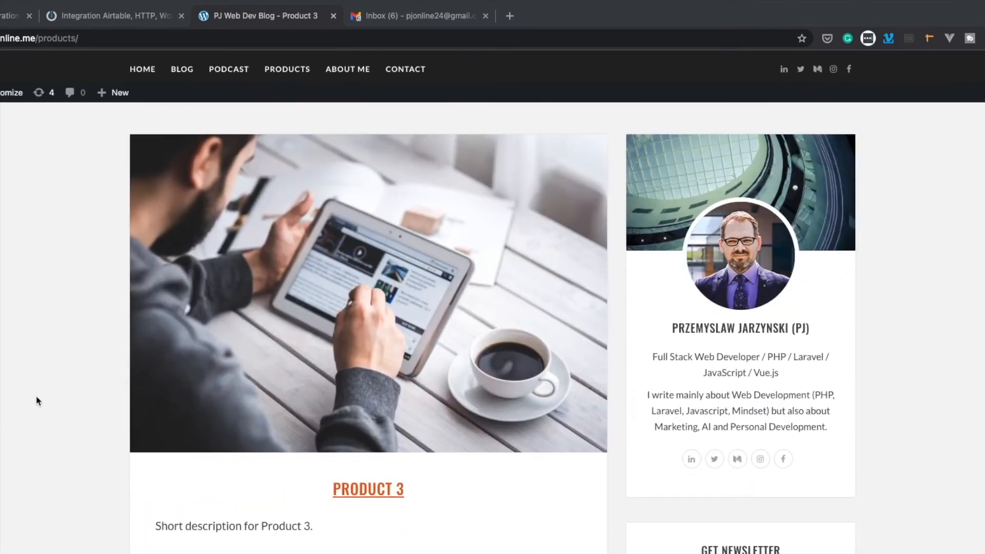
scroll(54, 286, down, 3)
scroll(56, 287, down, 12)
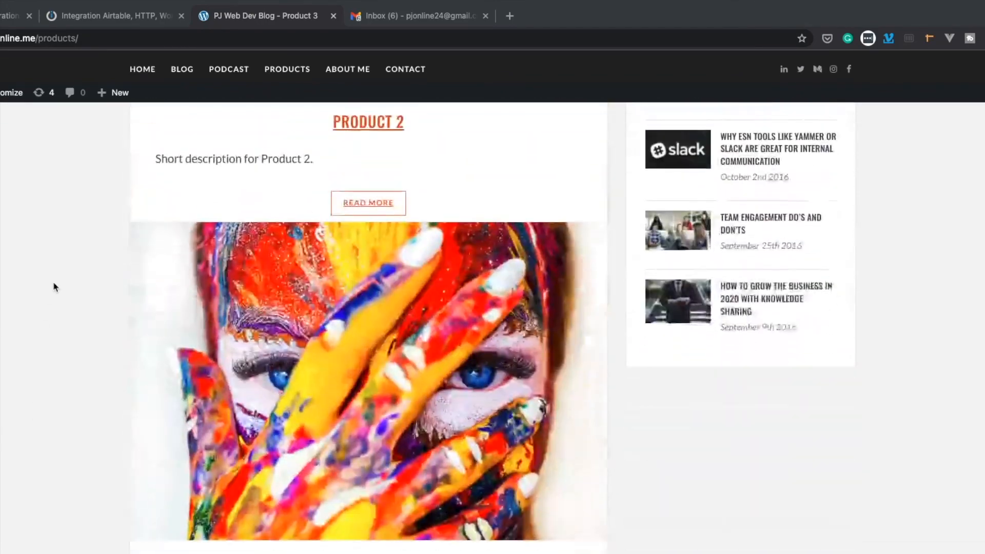
scroll(230, 451, up, 13)
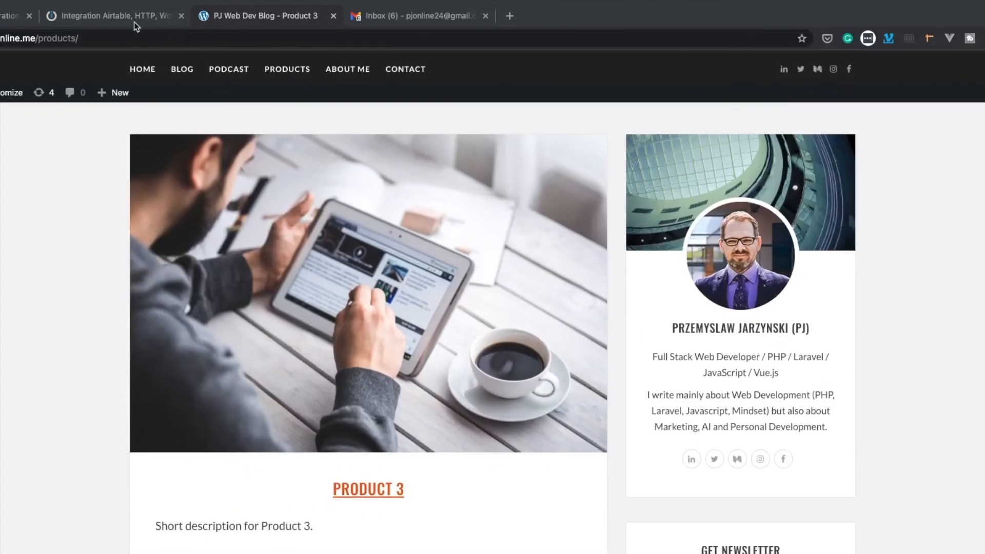
Inspect the File name mapping in the Integromat scenario's WordPress Create a Media Item module and close the settings
click(135, 20)
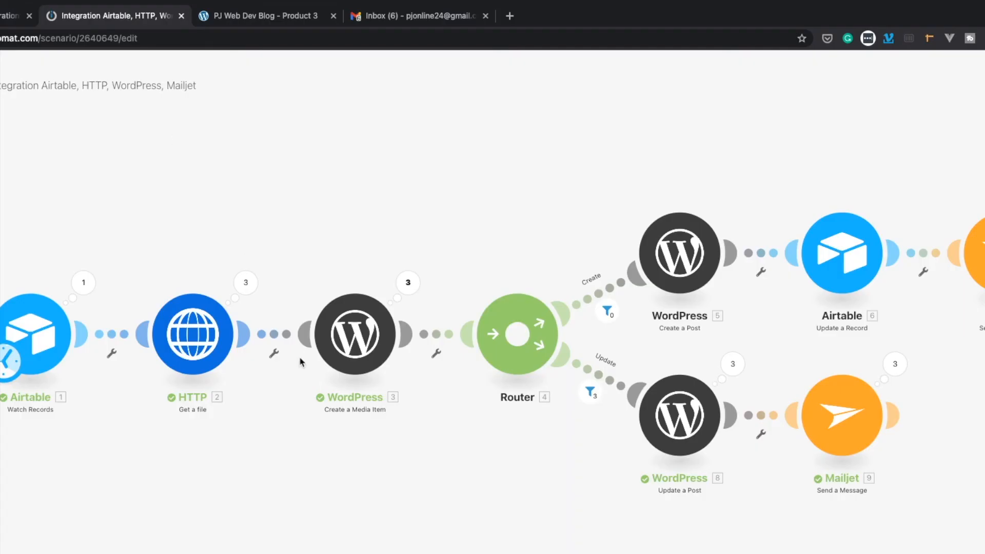
click(354, 339)
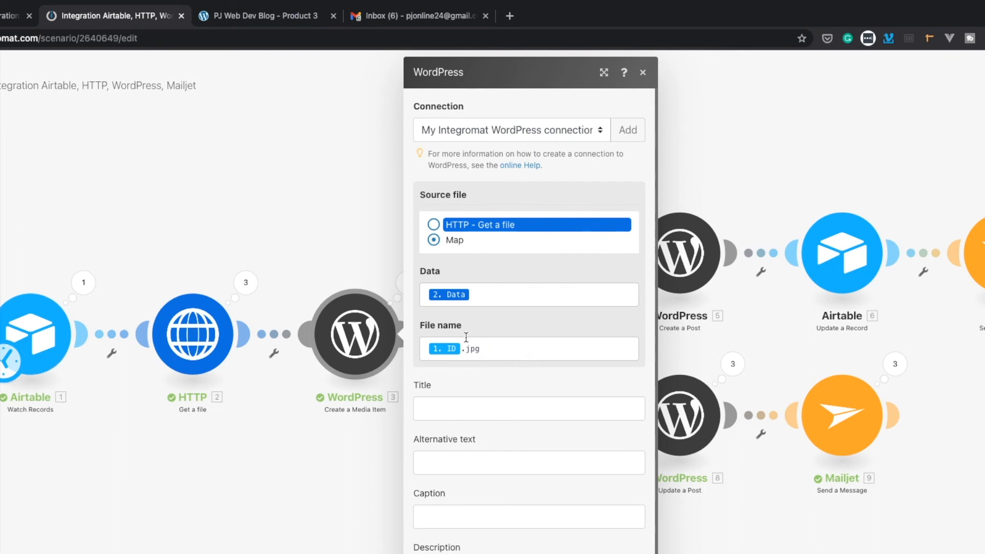
click(501, 351)
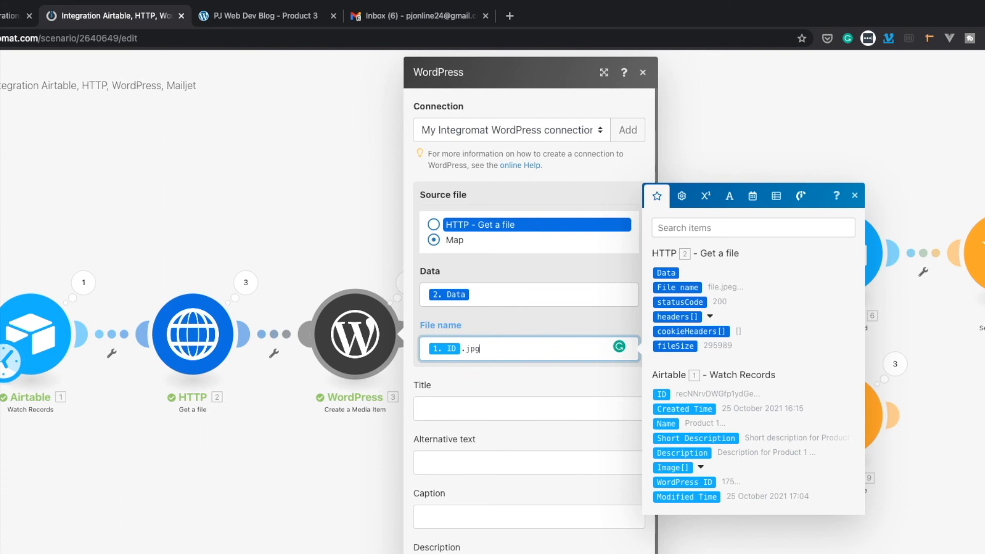
key(Escape)
Return to the WordPress Products page and look through the product images once more
click(226, 21)
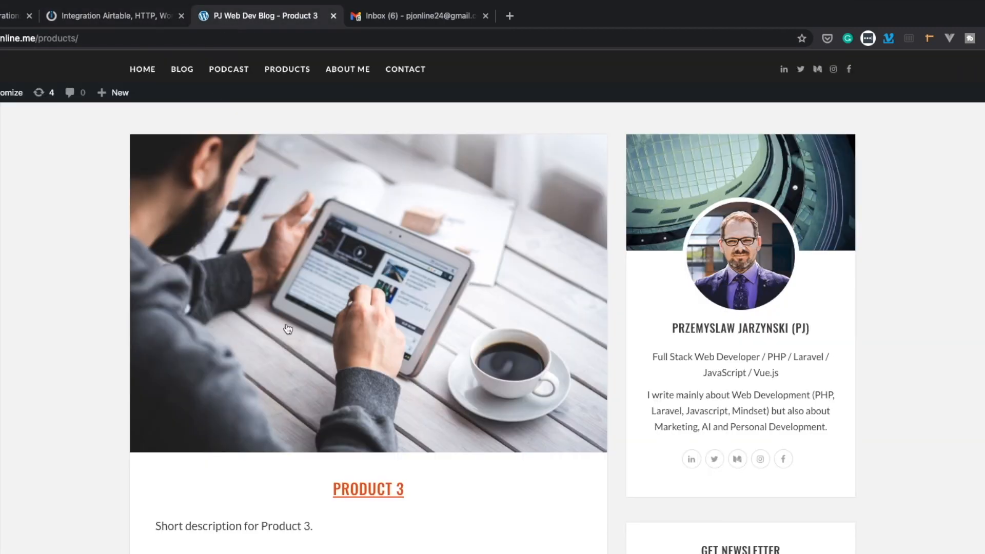
scroll(300, 353, down, 4)
scroll(300, 357, down, 10)
scroll(383, 516, down, 3)
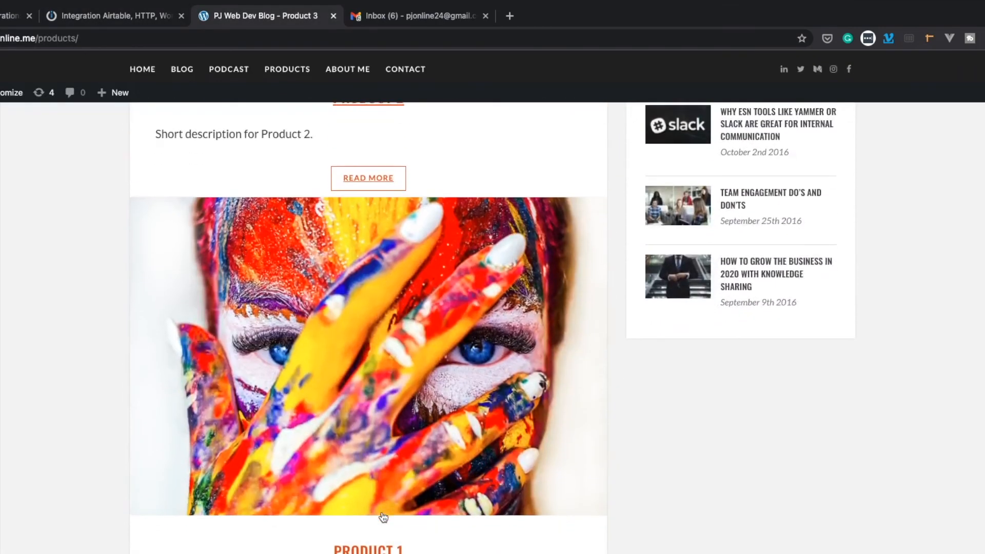
scroll(383, 517, up, 1)
scroll(383, 516, up, 10)
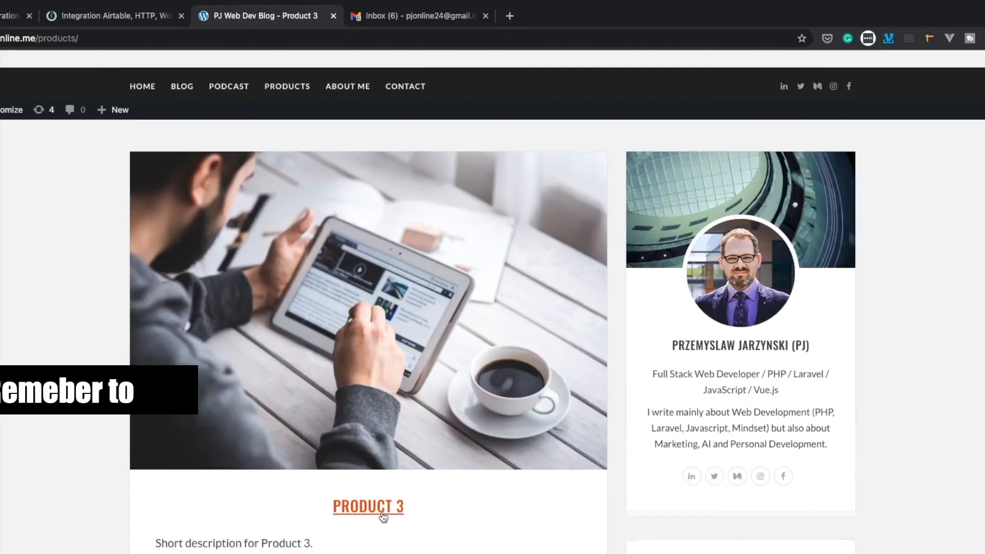